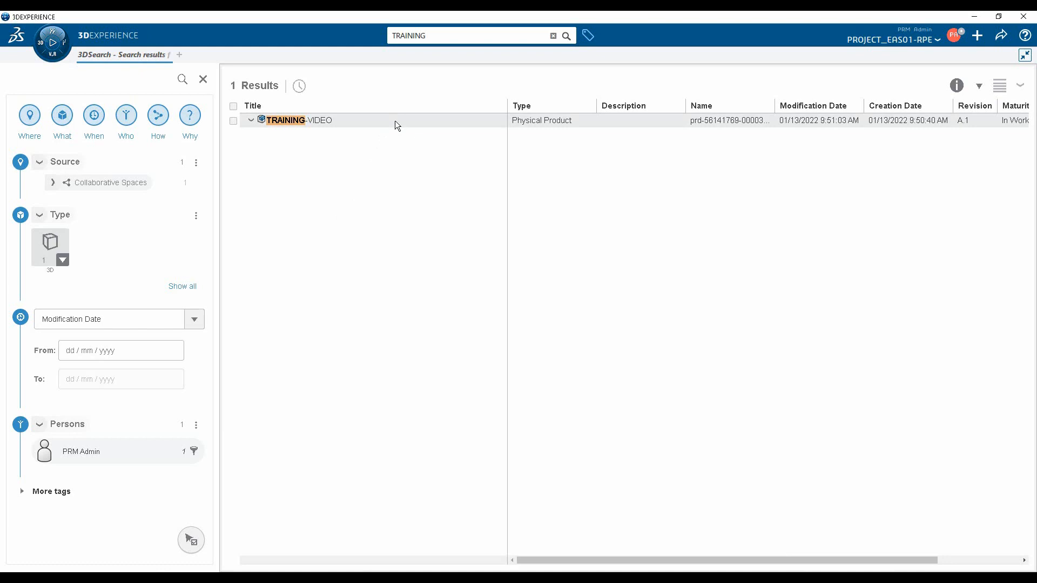
Open the TRAINING-VIDEO product, then close App Options and dock the Data Information panel beside the 3D view
right_click(395, 122)
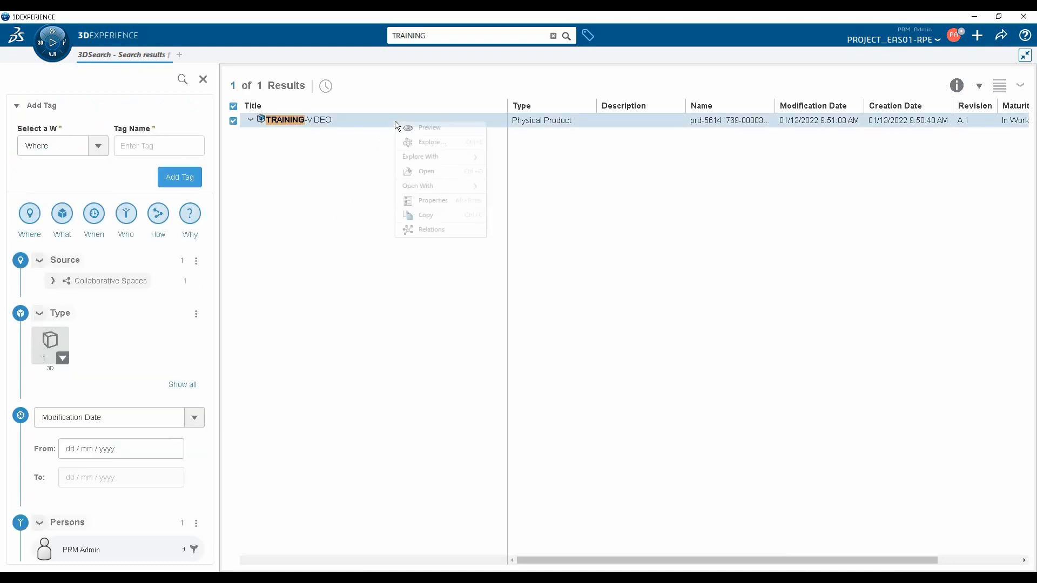
left_click(427, 172)
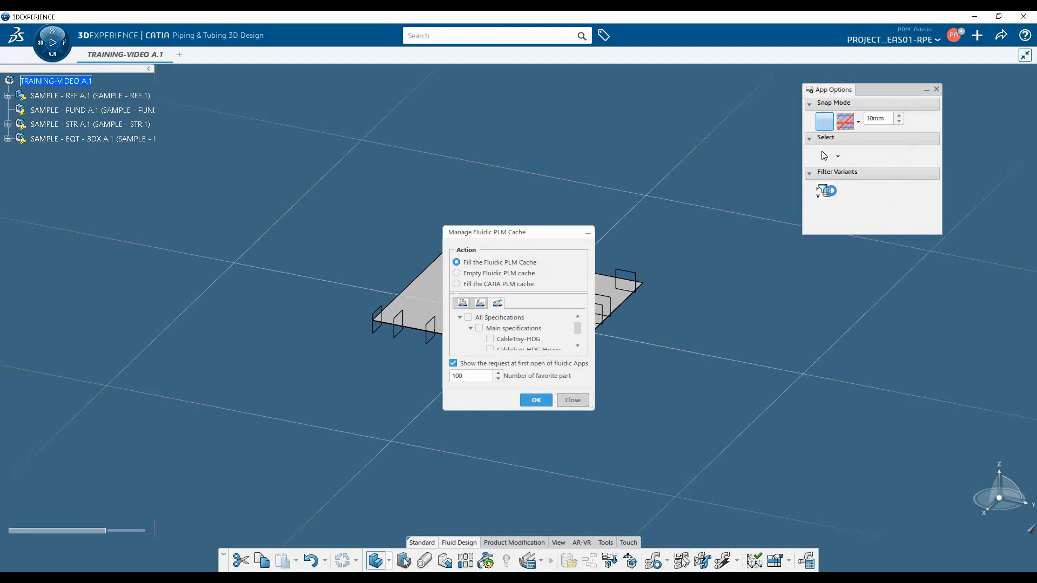
left_click(937, 89)
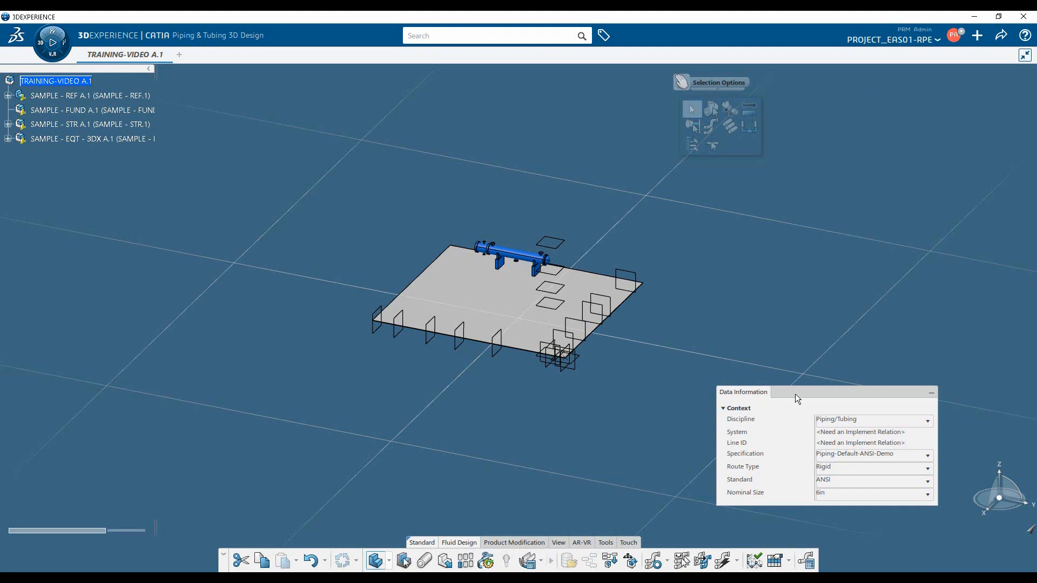
left_click_drag(795, 394, 1033, 172)
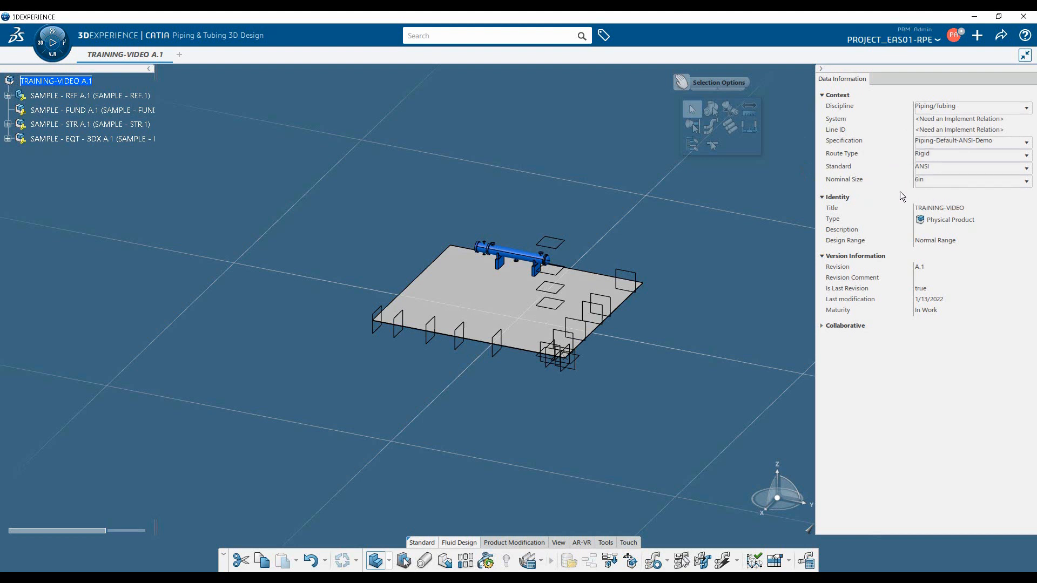
Select the heat exchanger equipment in the model to review its title and properties, and clear the selection
left_click(533, 258)
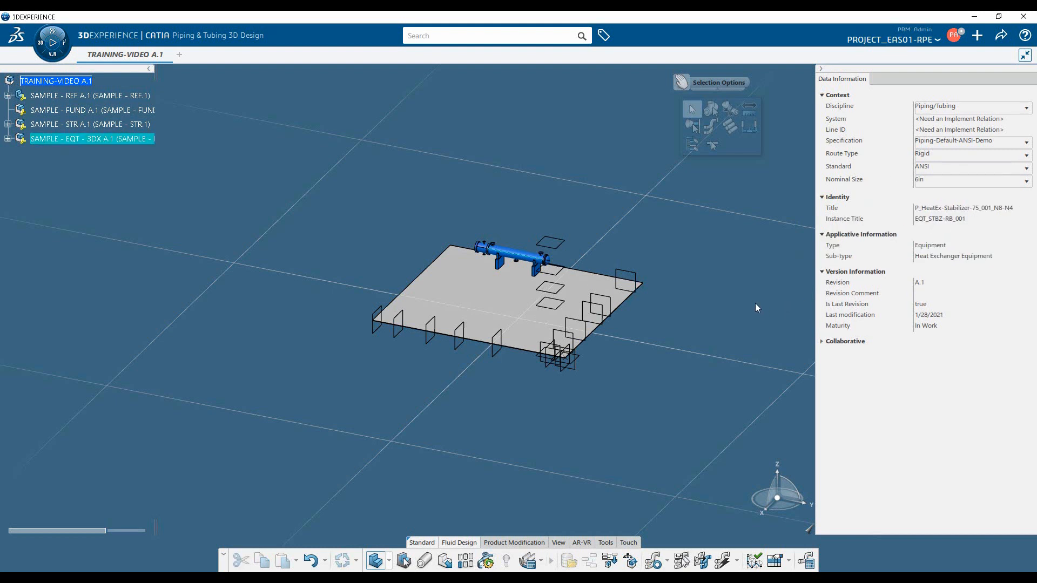
left_click(967, 209)
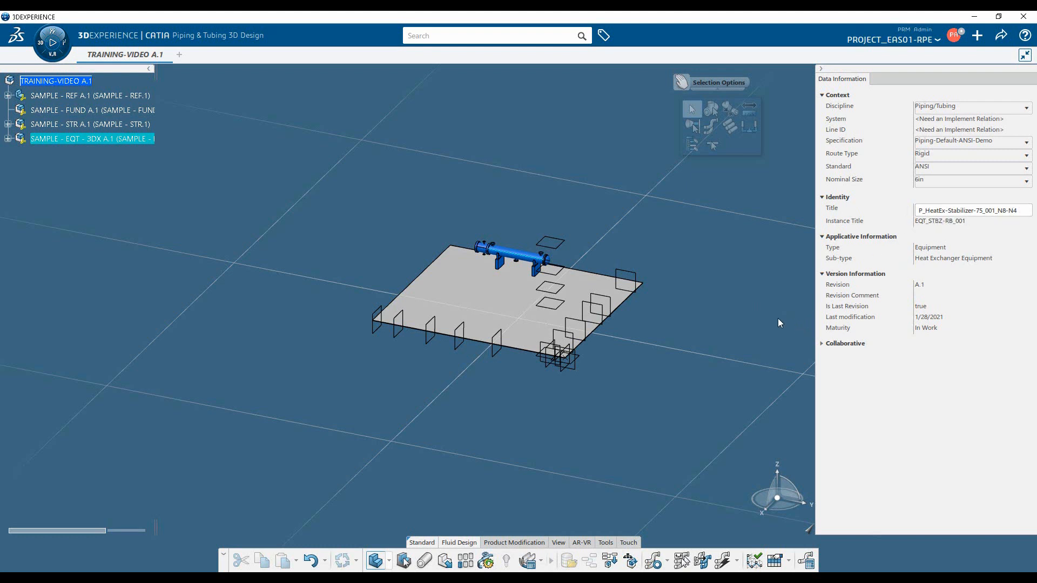
left_click(728, 257)
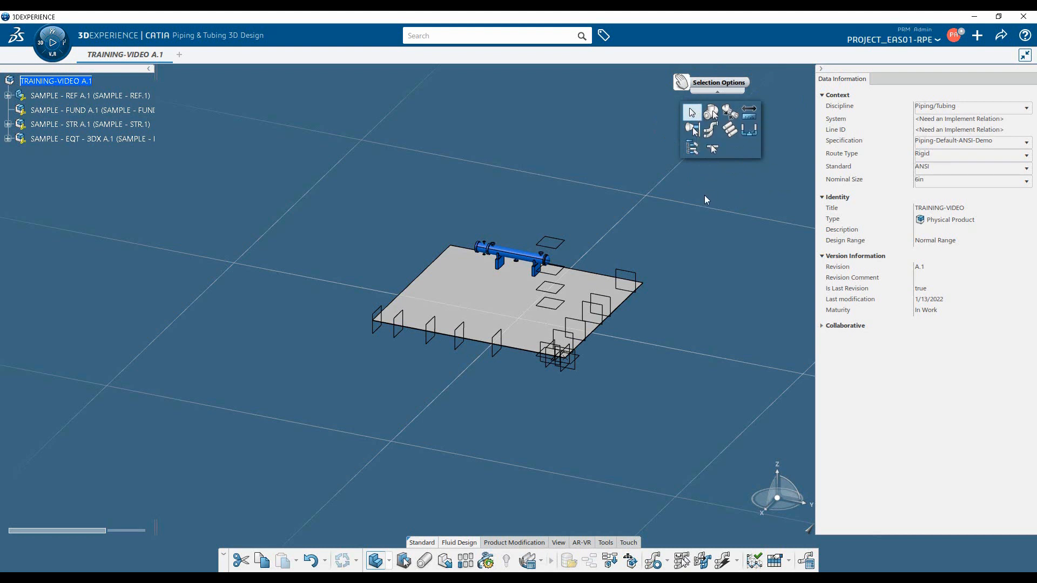
Load the heat exchanger's ports with Part Selection and inspect the port data of its three upper nozzles
left_click(712, 114)
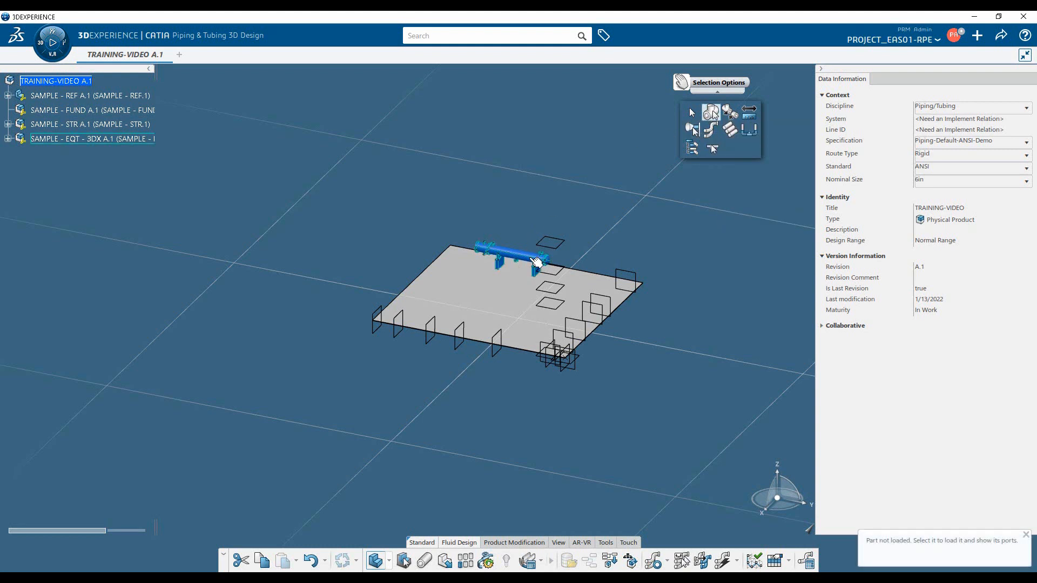
left_click(535, 263)
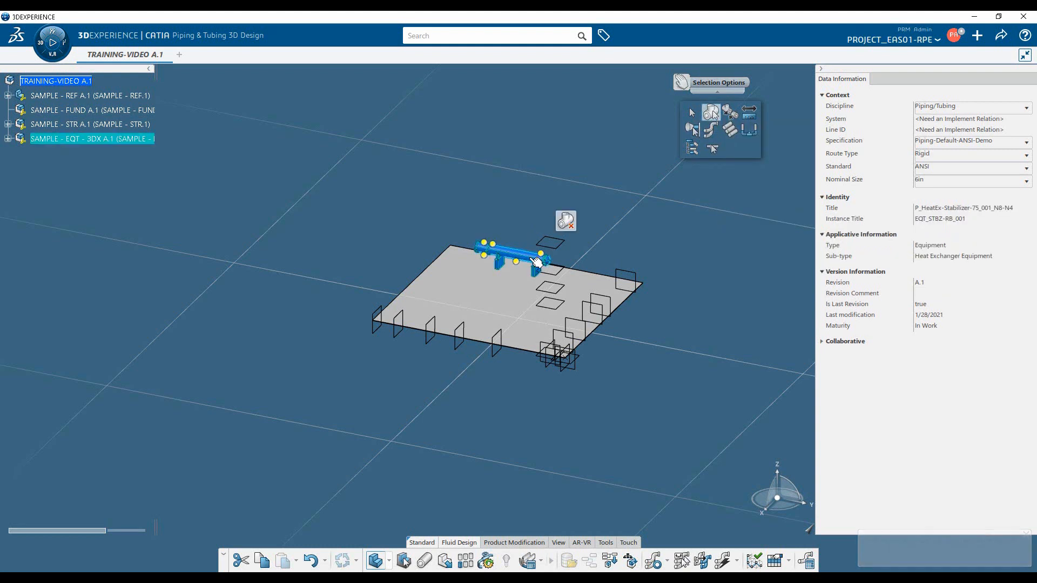
middle_click_drag(537, 359, 580, 324)
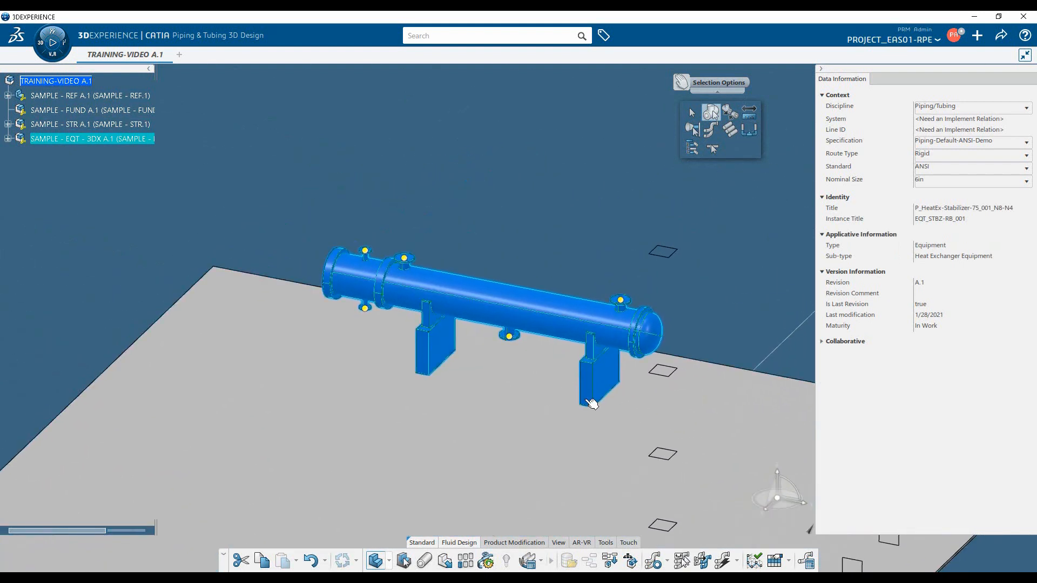
left_click(626, 303)
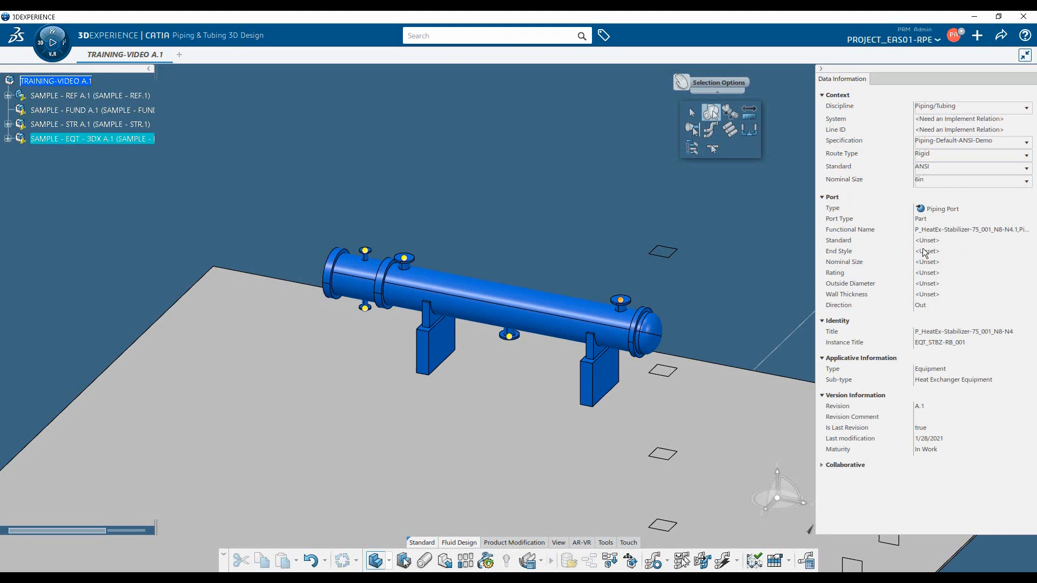
left_click(409, 262)
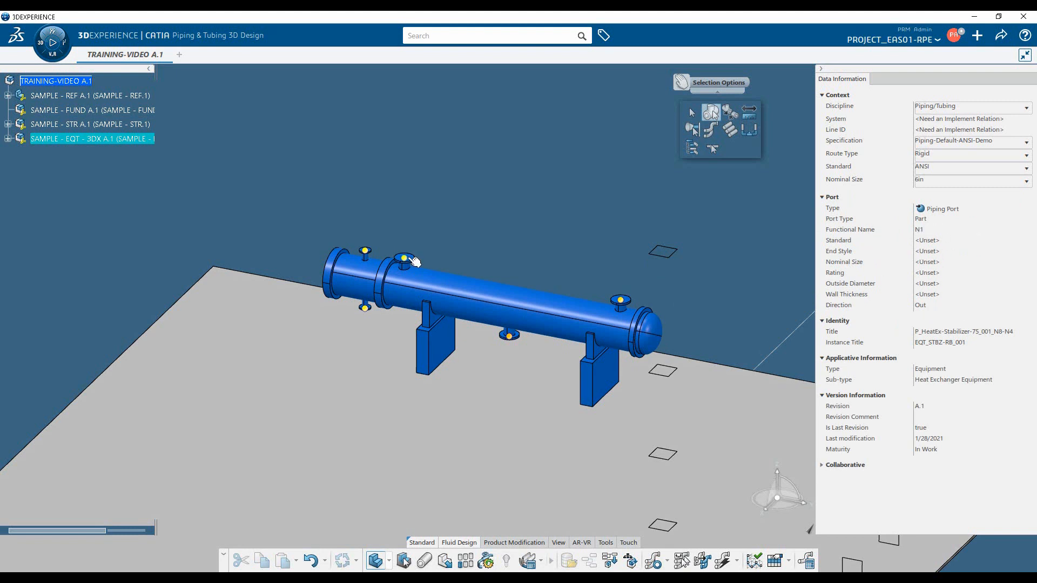
left_click(367, 251)
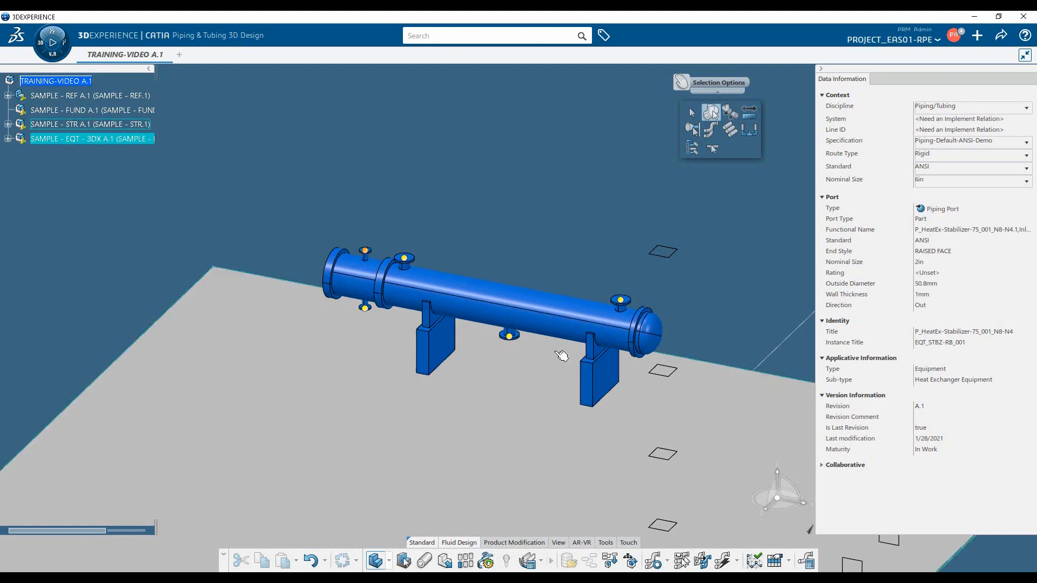
middle_click_drag(704, 384, 685, 291)
scroll(685, 291, "down", 3)
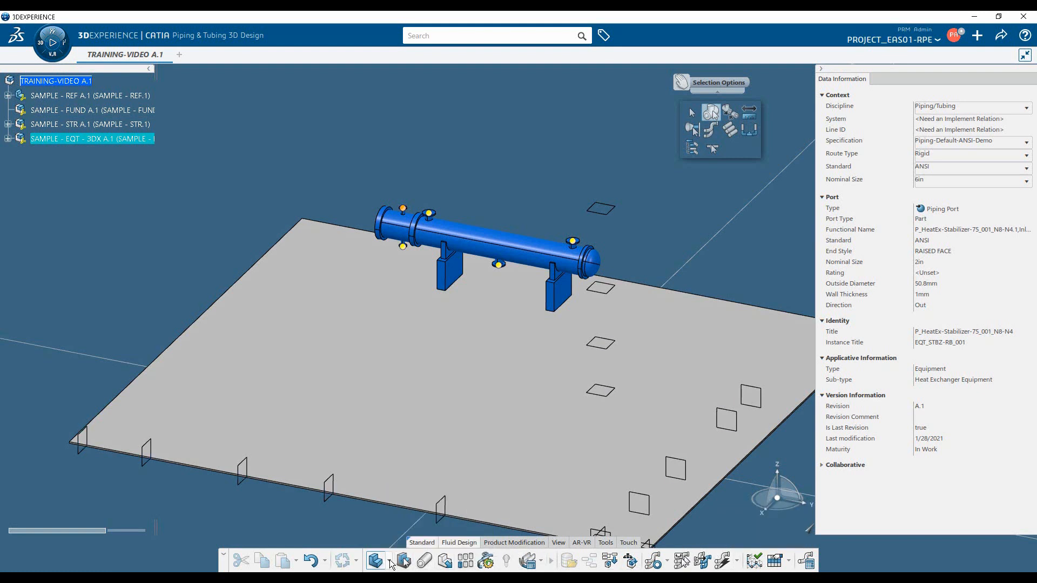
left_click(391, 563)
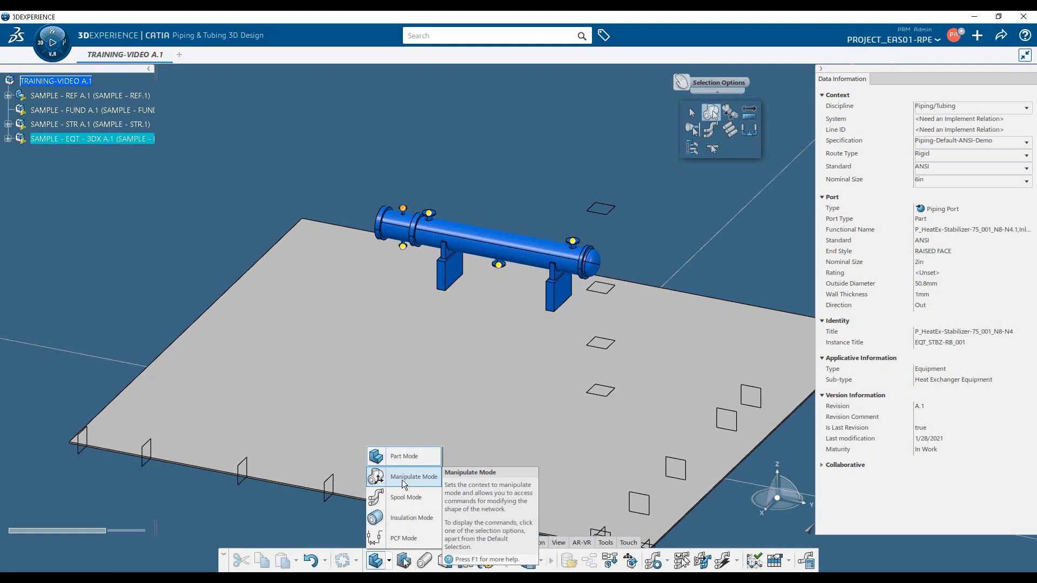
left_click(313, 518)
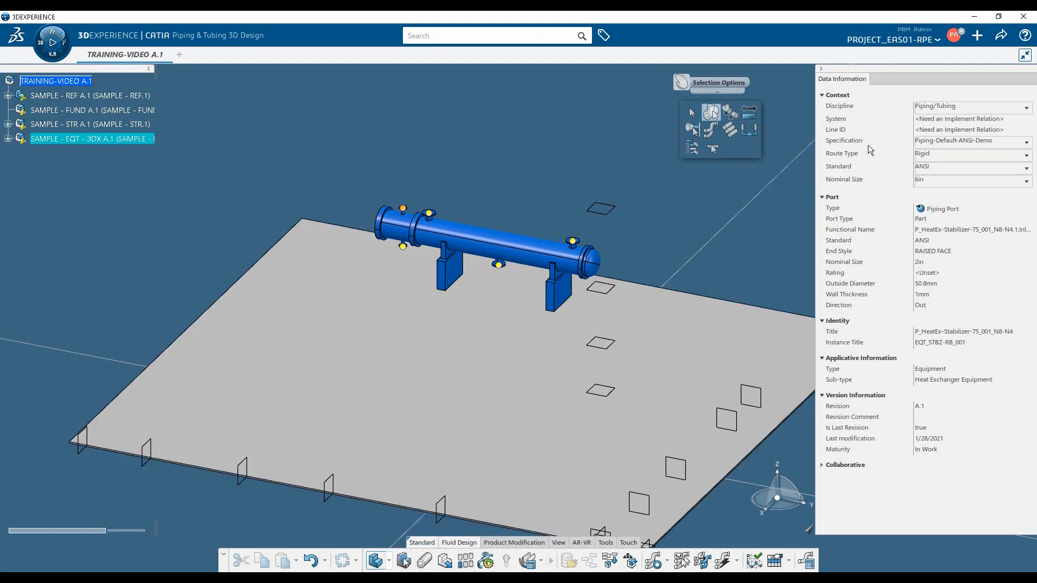
Customize the Fluid Design section by adding the Part Mode command to it
left_click(955, 35)
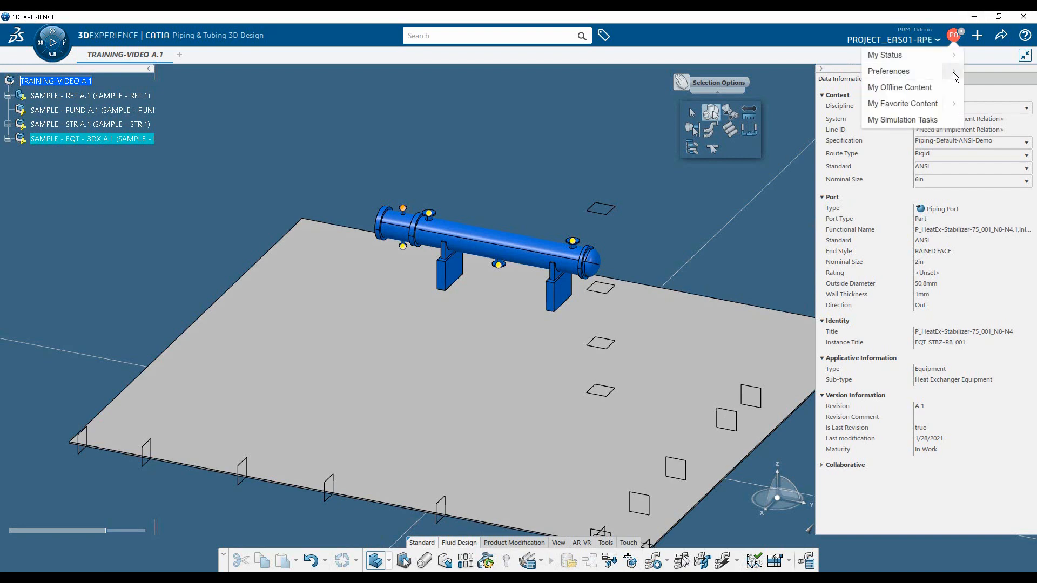
left_click(953, 71)
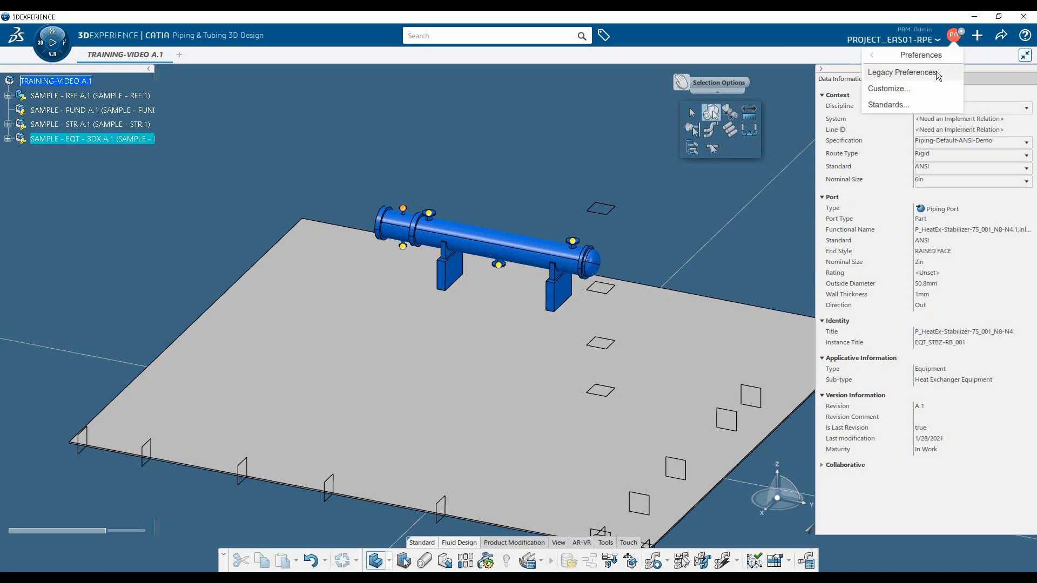
left_click(892, 90)
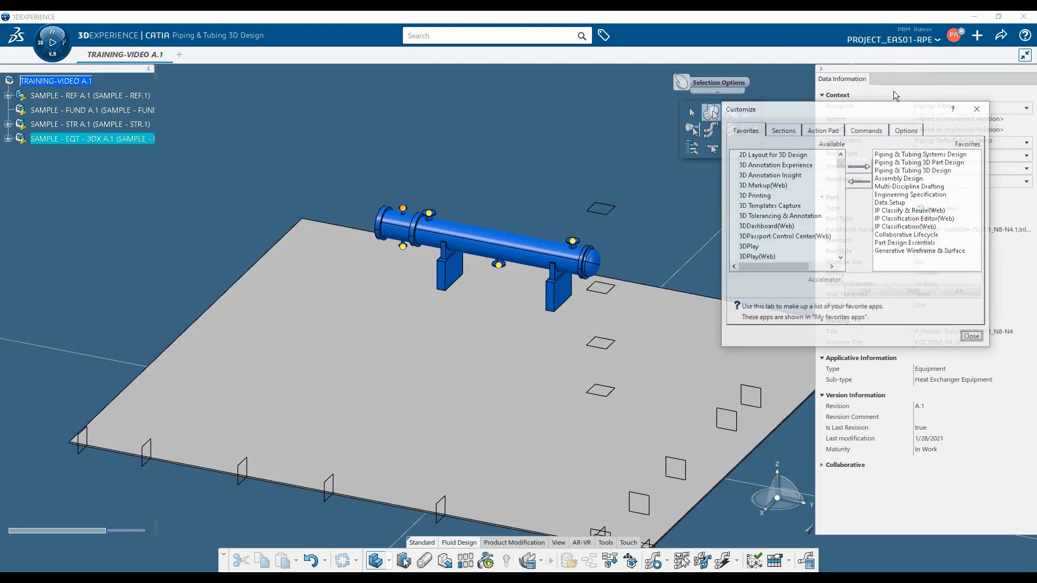
left_click(783, 130)
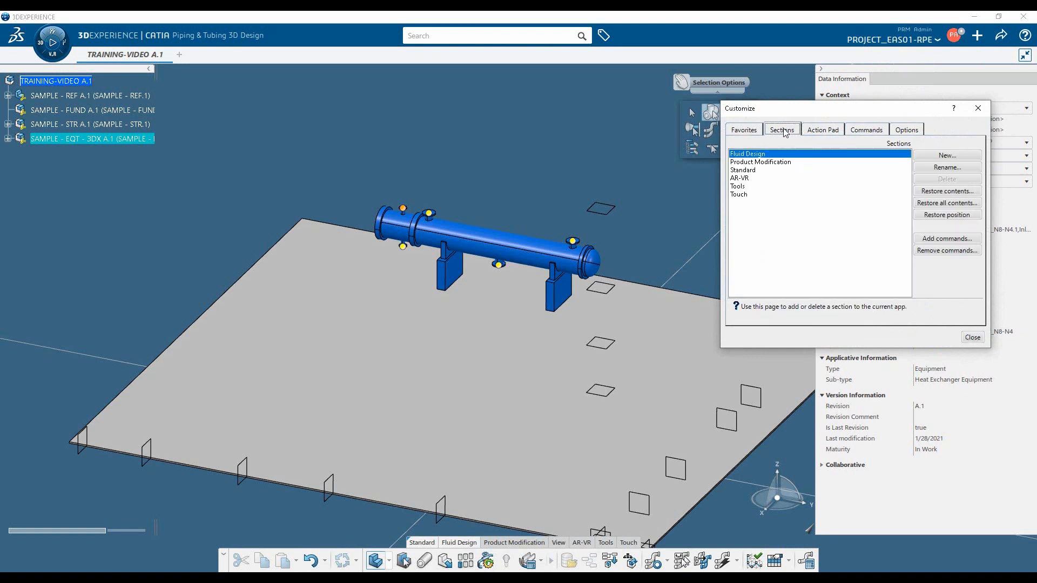
left_click(941, 242)
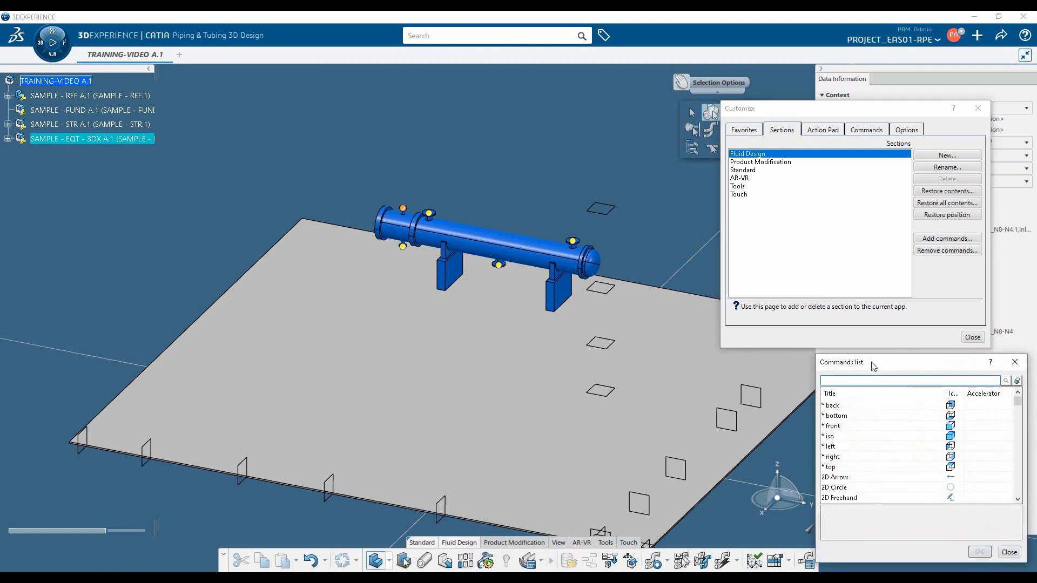
type("Part mode")
left_click(1017, 380)
key("Return")
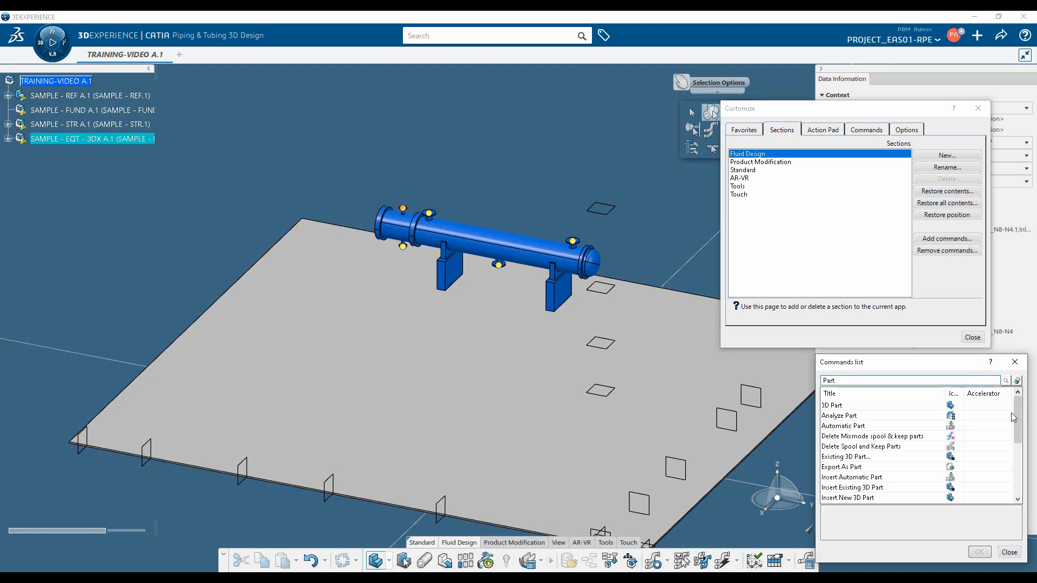
left_click_drag(1018, 417, 1018, 449)
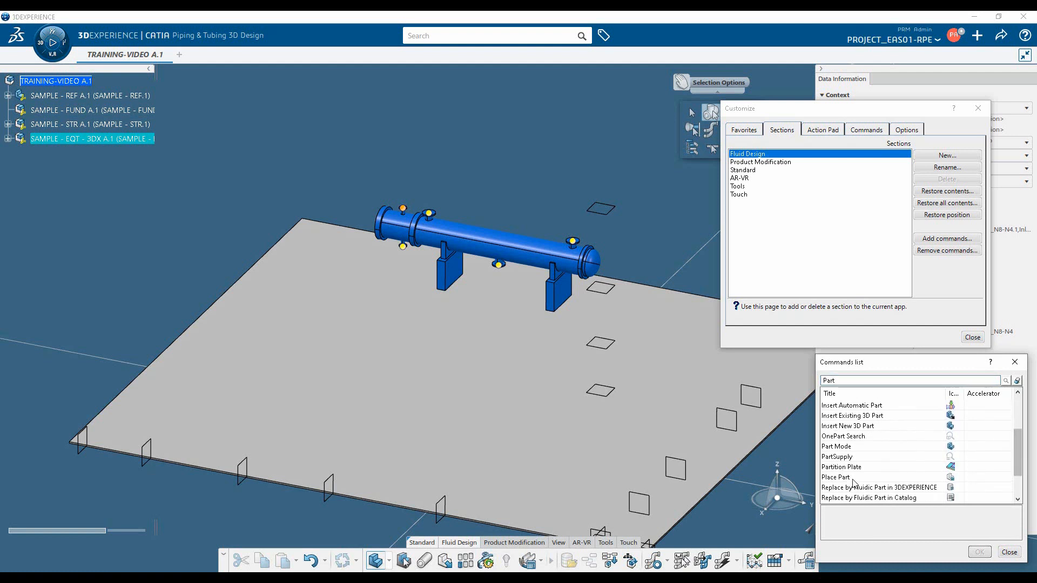
left_click(858, 447)
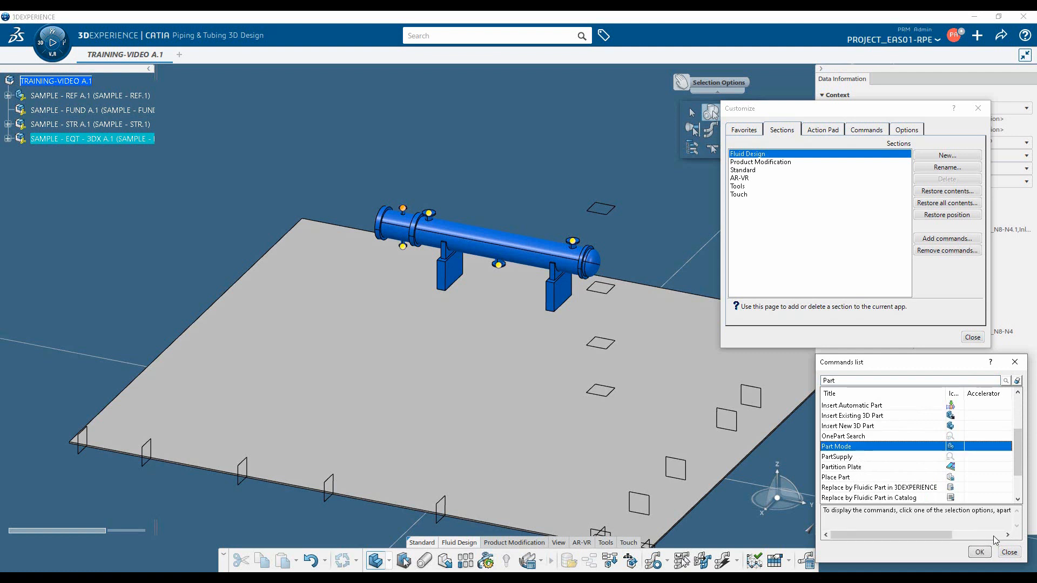
left_click(979, 553)
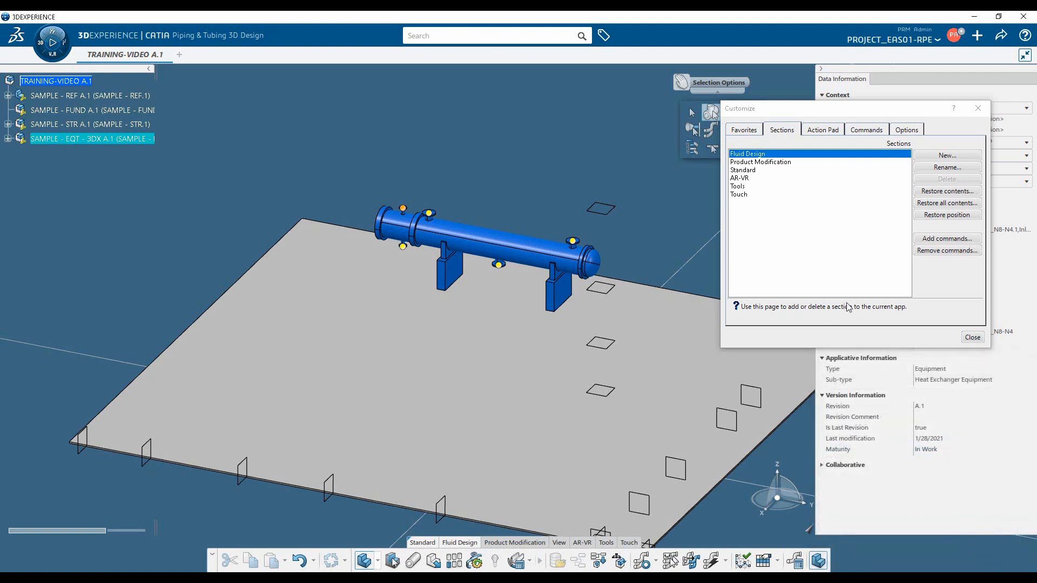
Add the Manipulate Mode command to the Fluid Design section and finish the customization
left_click(949, 240)
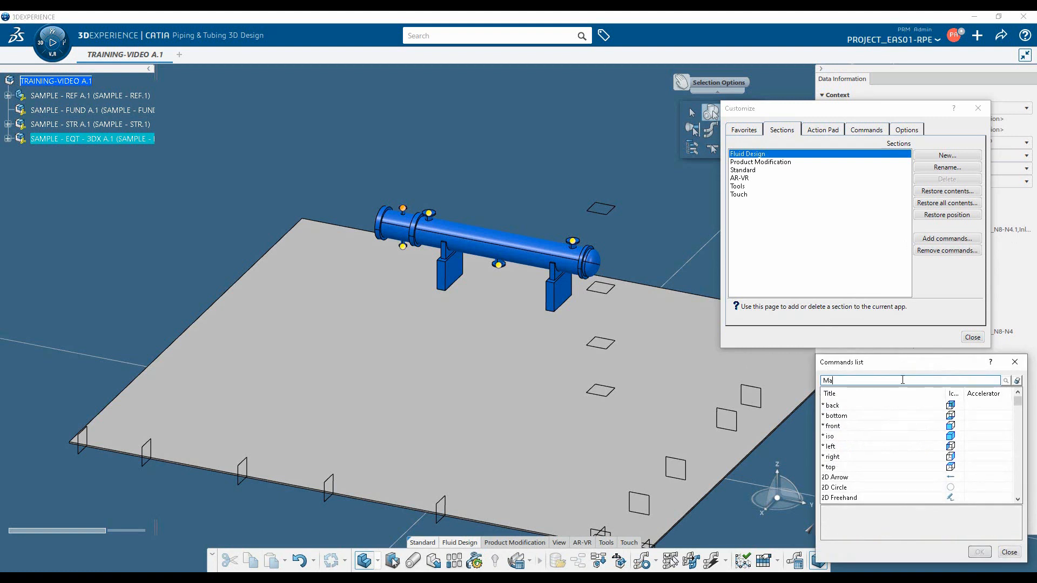
type("Manipulate")
left_click(1006, 381)
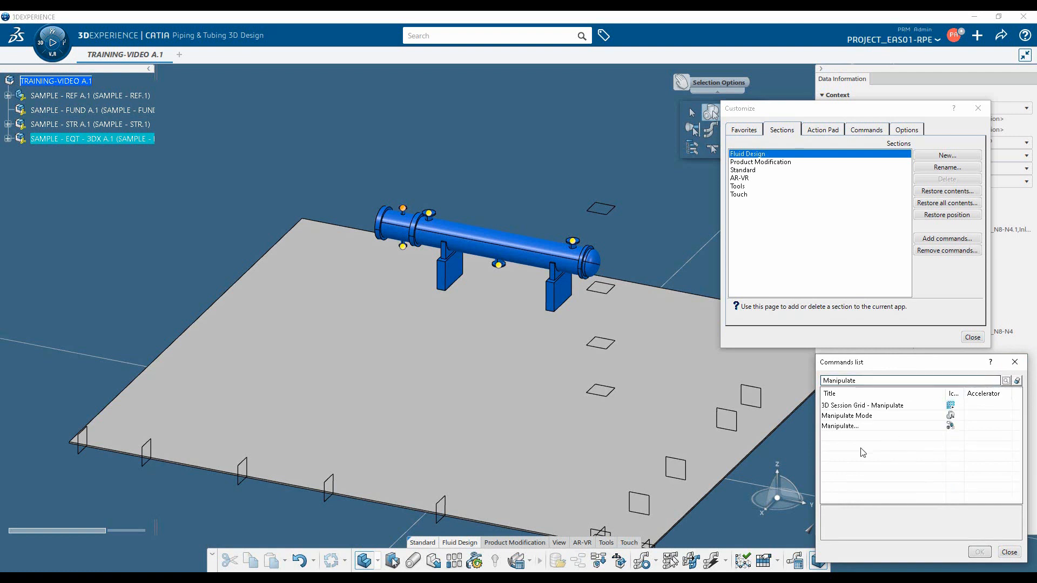
left_click(873, 417)
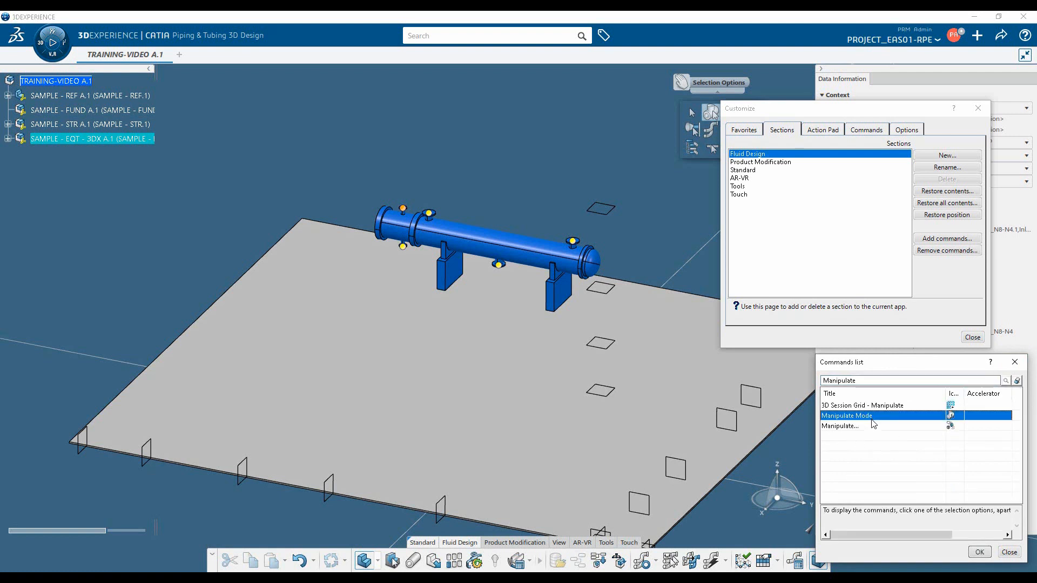
left_click(980, 553)
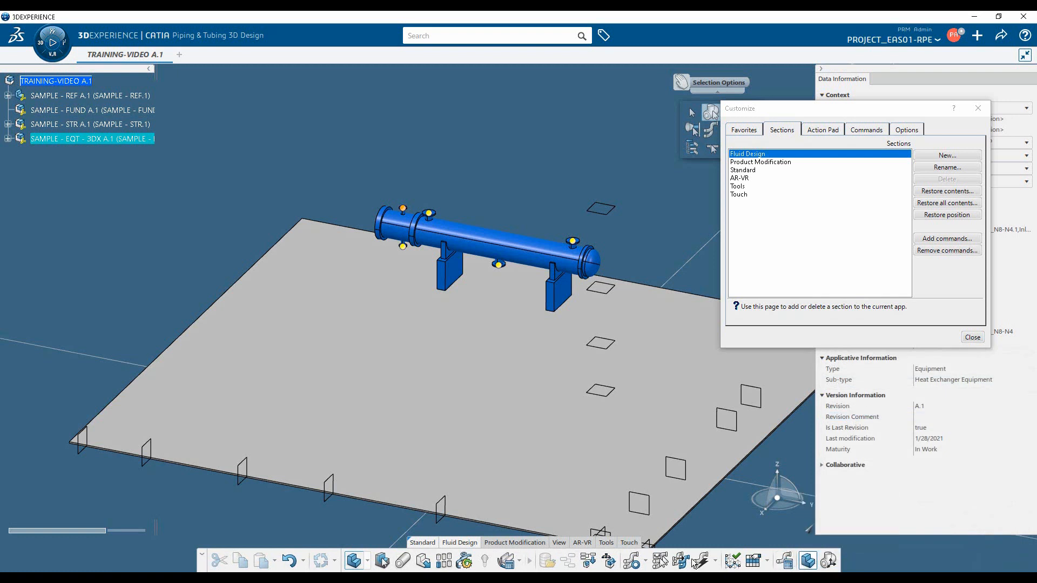
left_click(975, 338)
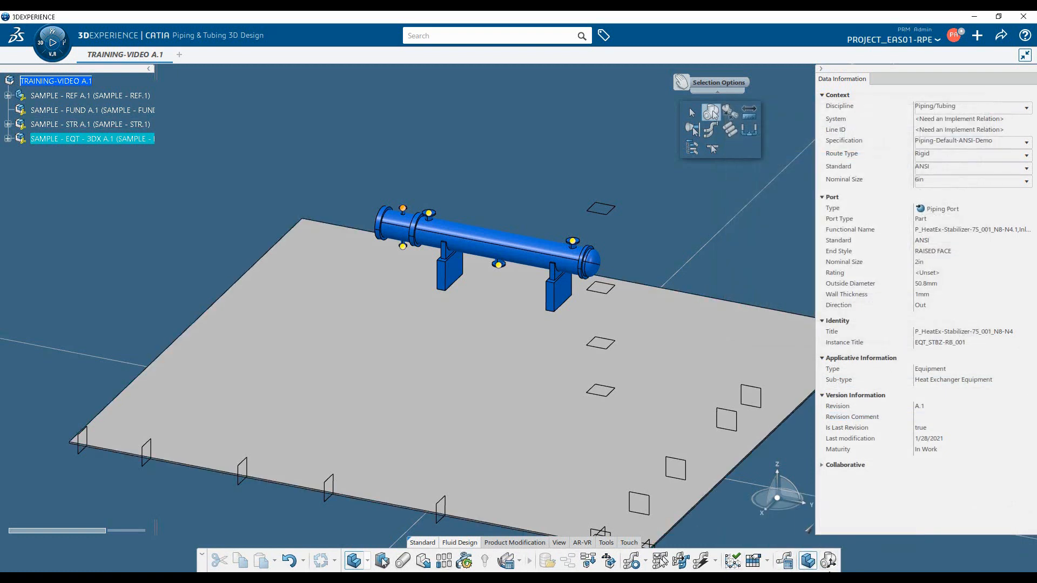
Reorder the Fluid Design commands in Customize Mode so Part Mode and Manipulate Mode sit directly after the mode selector
right_click(772, 557)
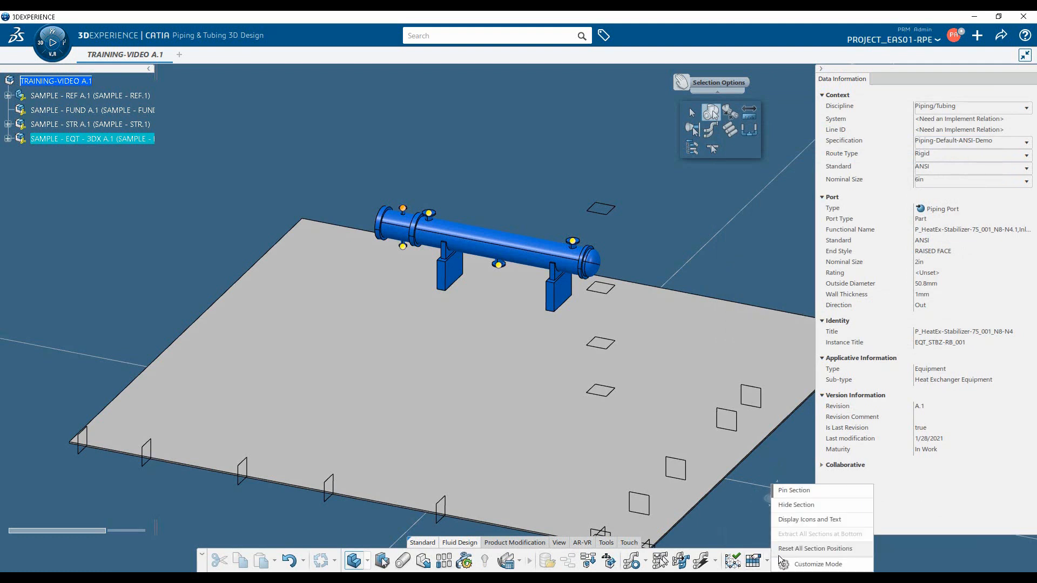
left_click(803, 564)
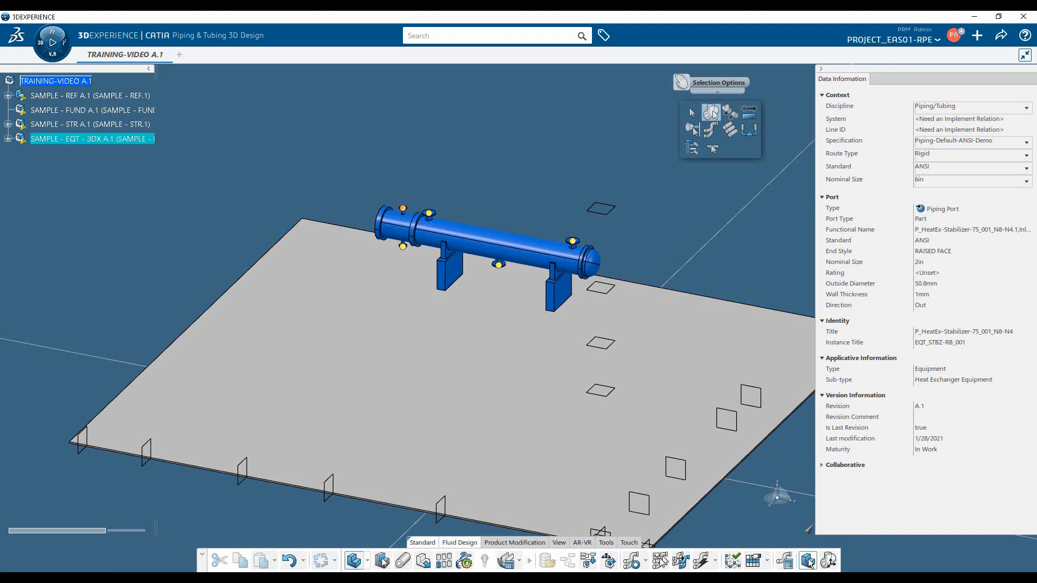
left_click_drag(808, 561, 369, 567)
left_click_drag(828, 563, 398, 566)
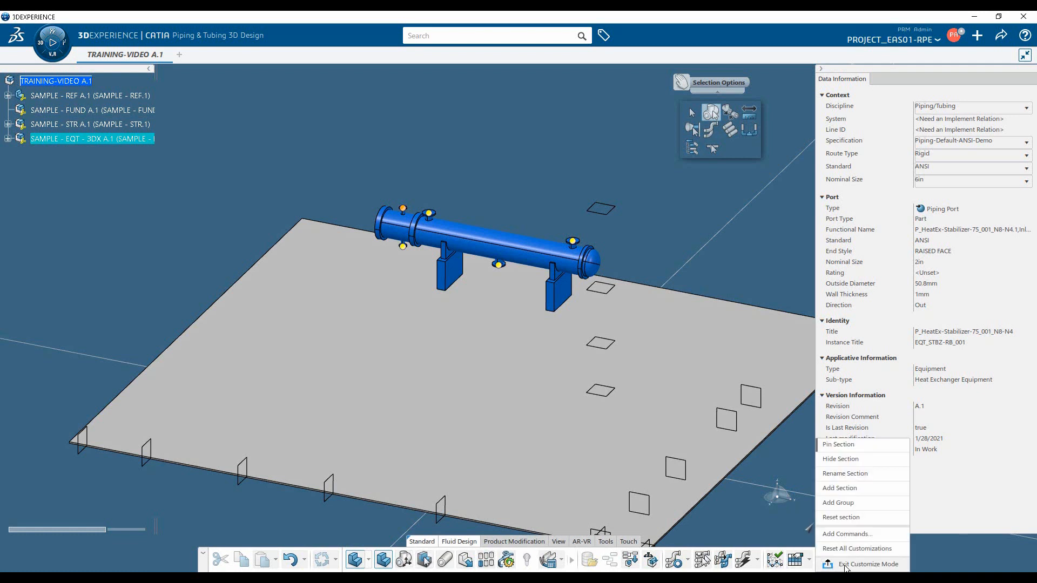
left_click(846, 566)
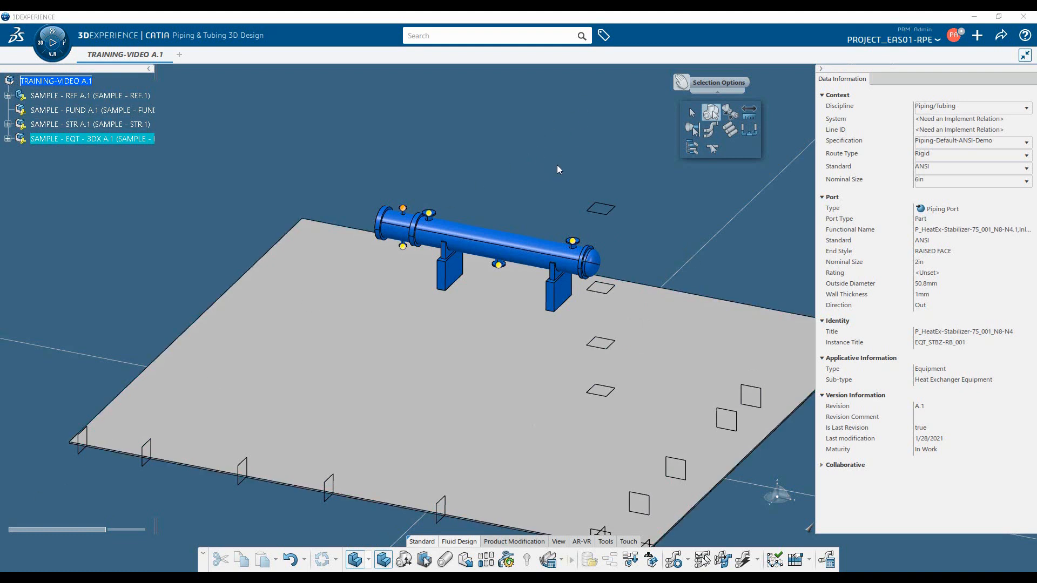
Open the application preferences for Piping and Tubing 3D Design under 3D Modeling, Fluid Systems
left_click(953, 39)
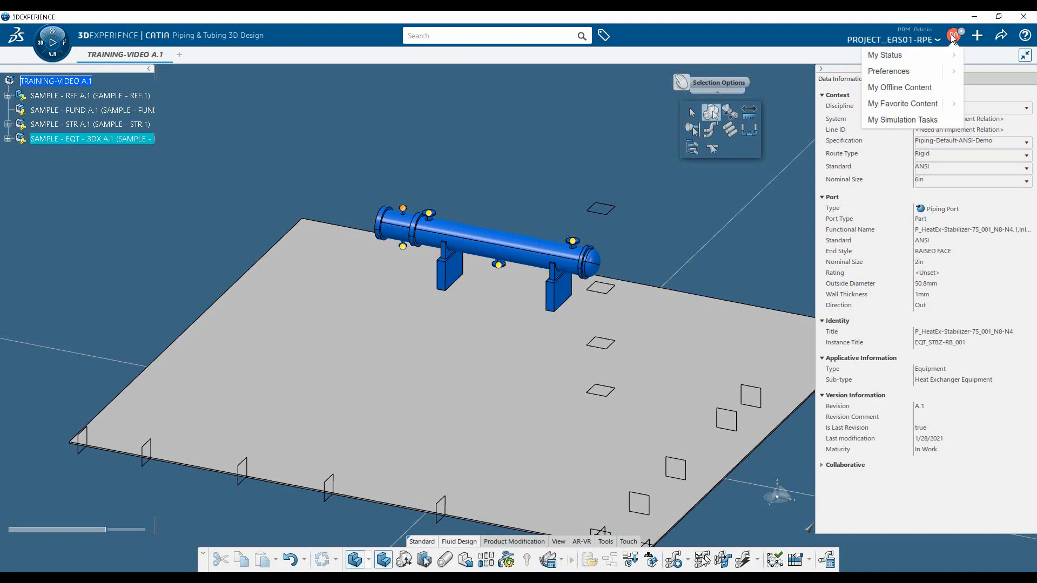
left_click(955, 69)
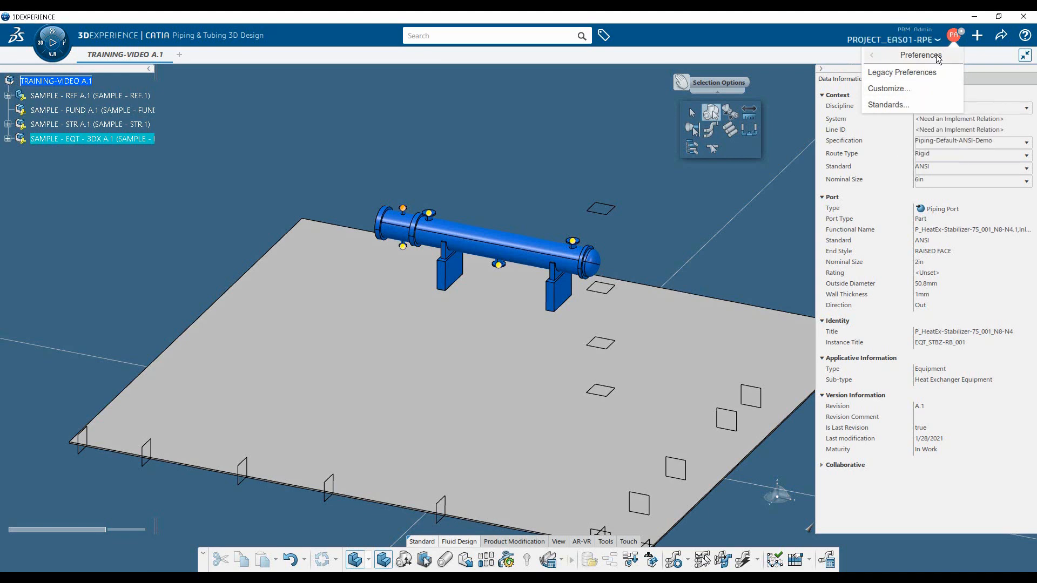
left_click(918, 55)
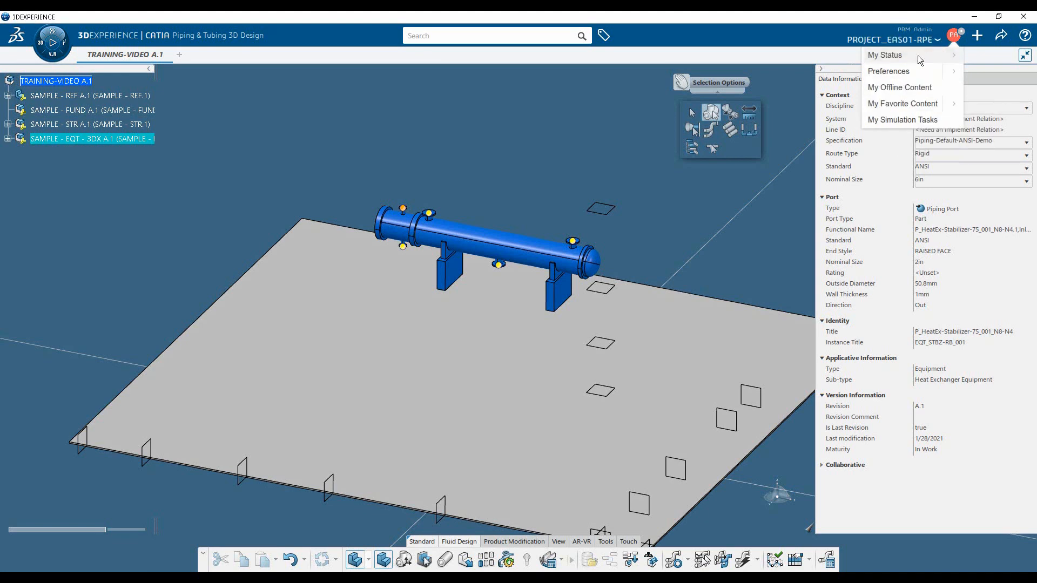
left_click(894, 72)
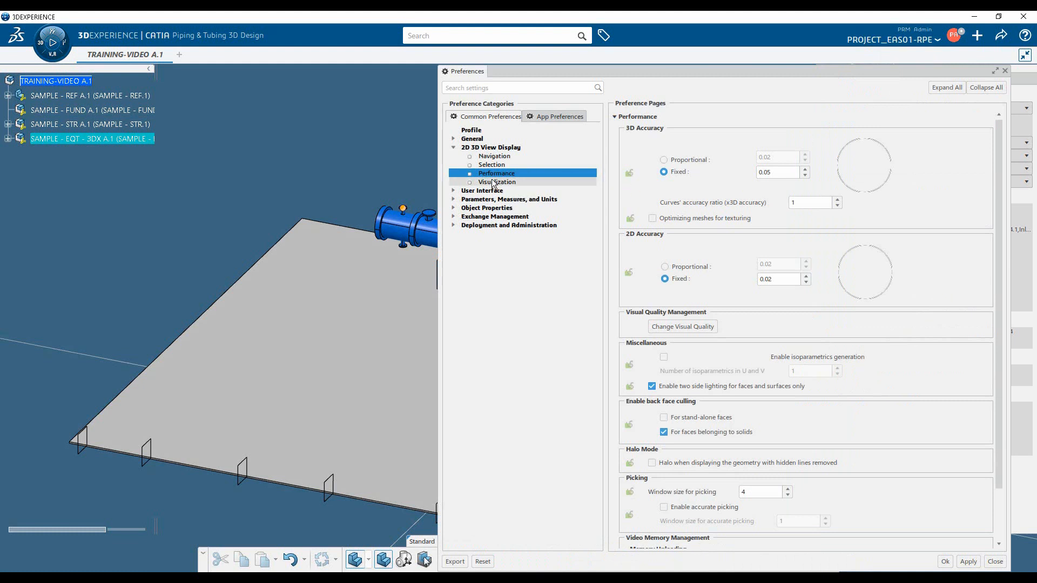
left_click(547, 116)
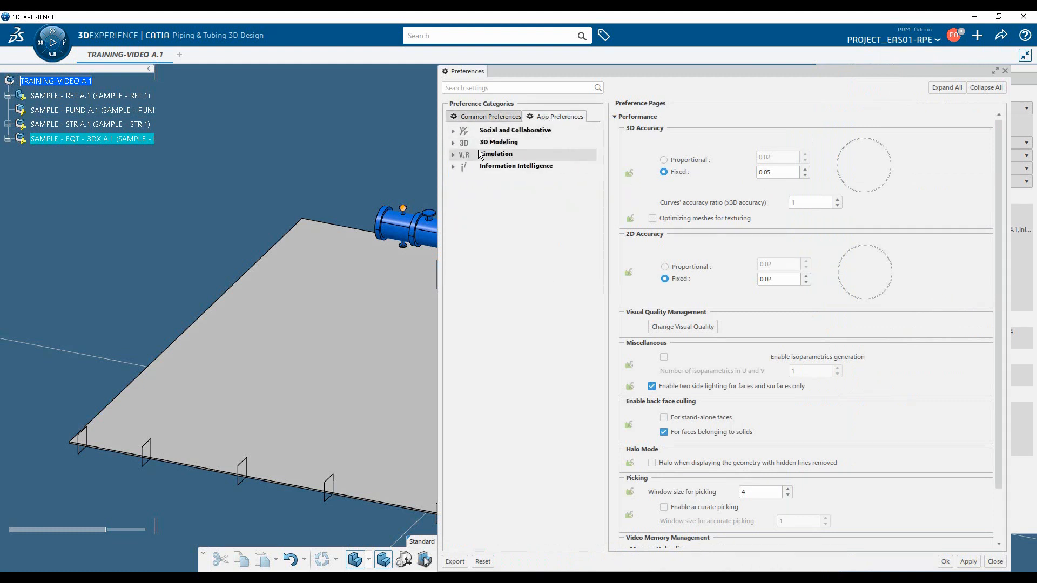
left_click(454, 142)
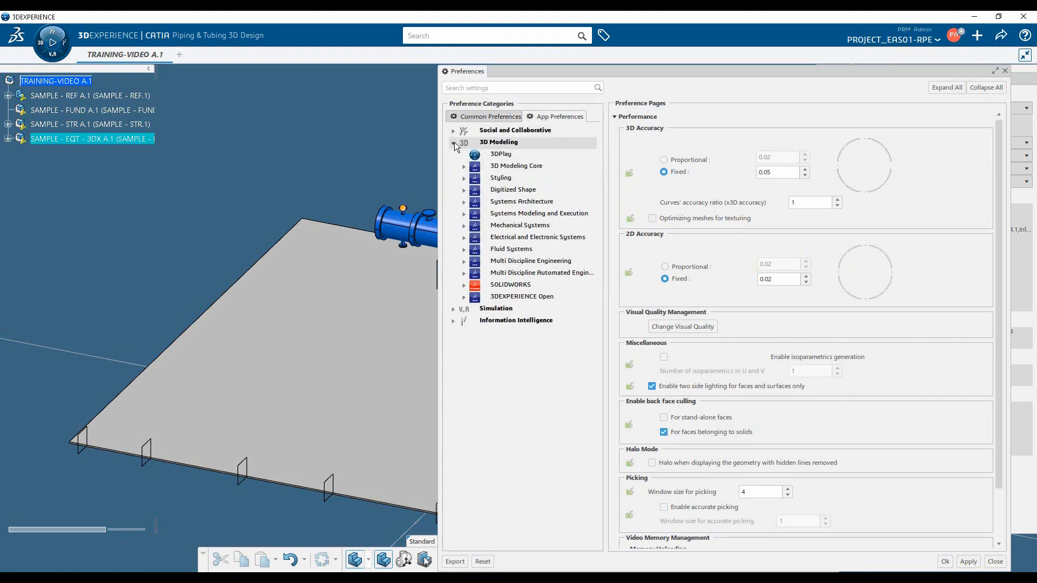
left_click(464, 250)
left_click(519, 263)
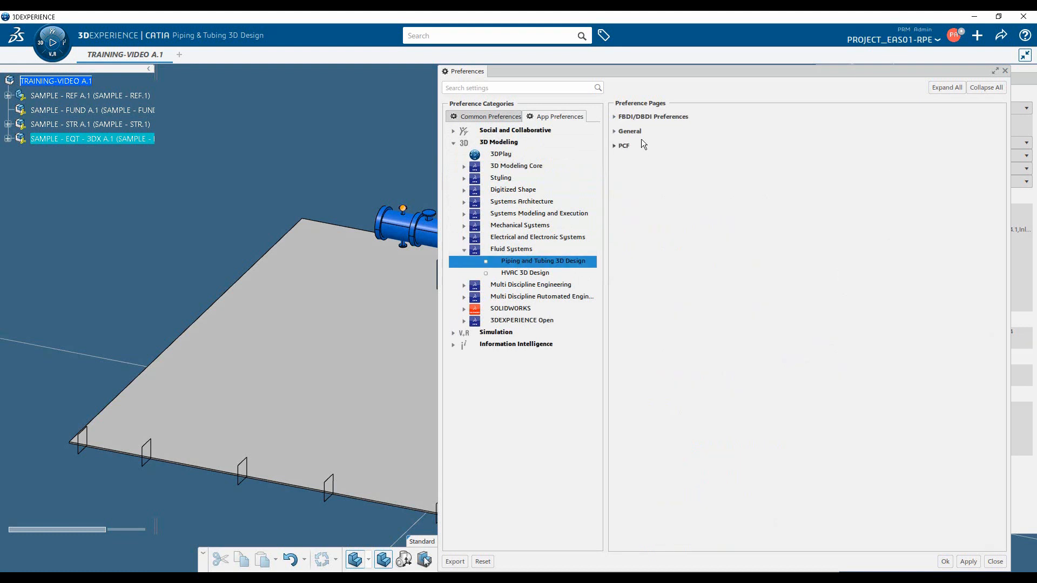
Enable the general routing preference that allows multiple routes on a port and accept the preferences
left_click(615, 131)
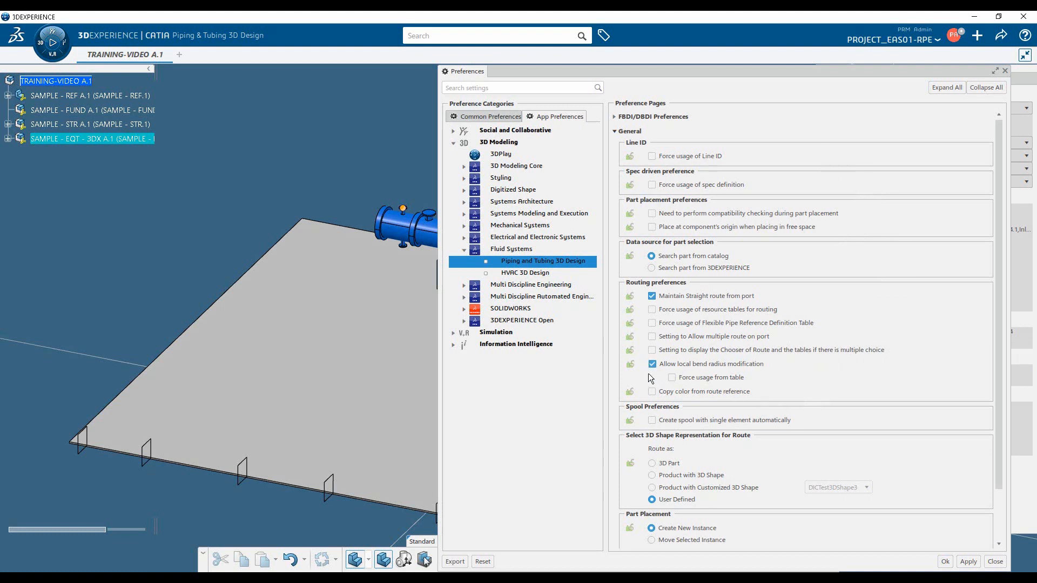
left_click(653, 337)
left_click(945, 562)
Create a new 3D Part as new content
scroll(287, 472, "up", 2)
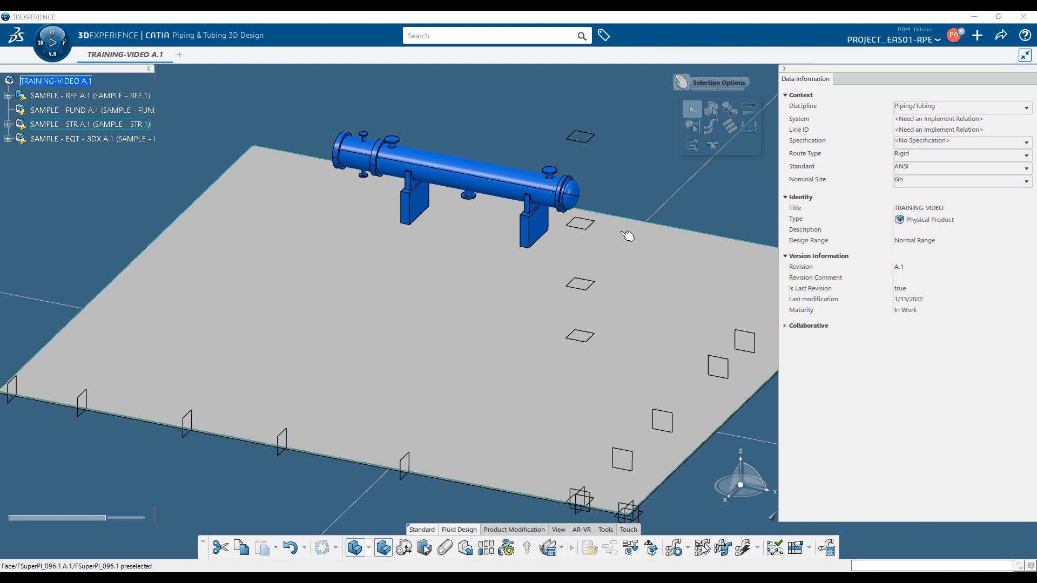
left_click(983, 38)
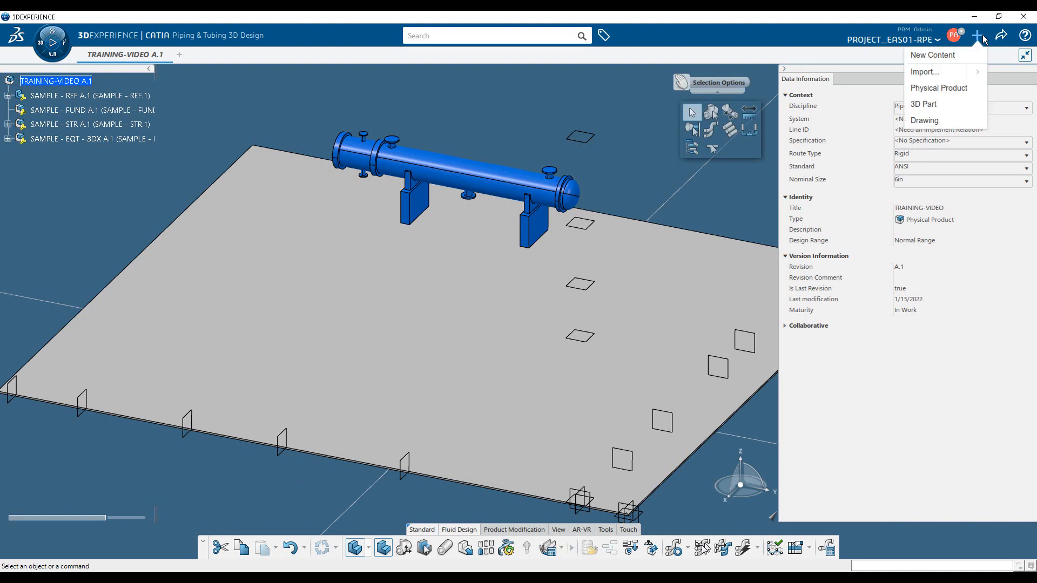
left_click(934, 56)
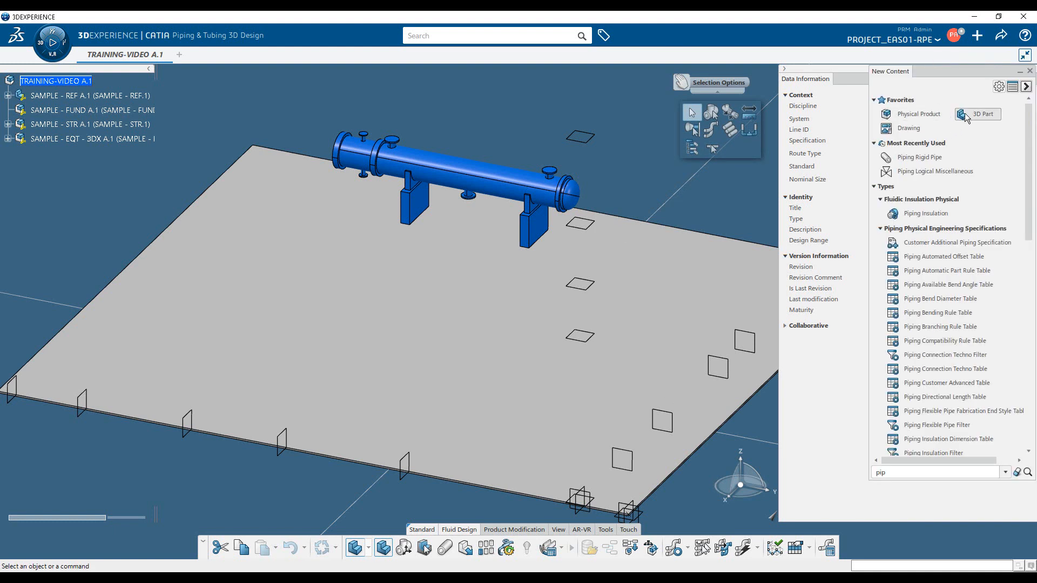
left_click(982, 115)
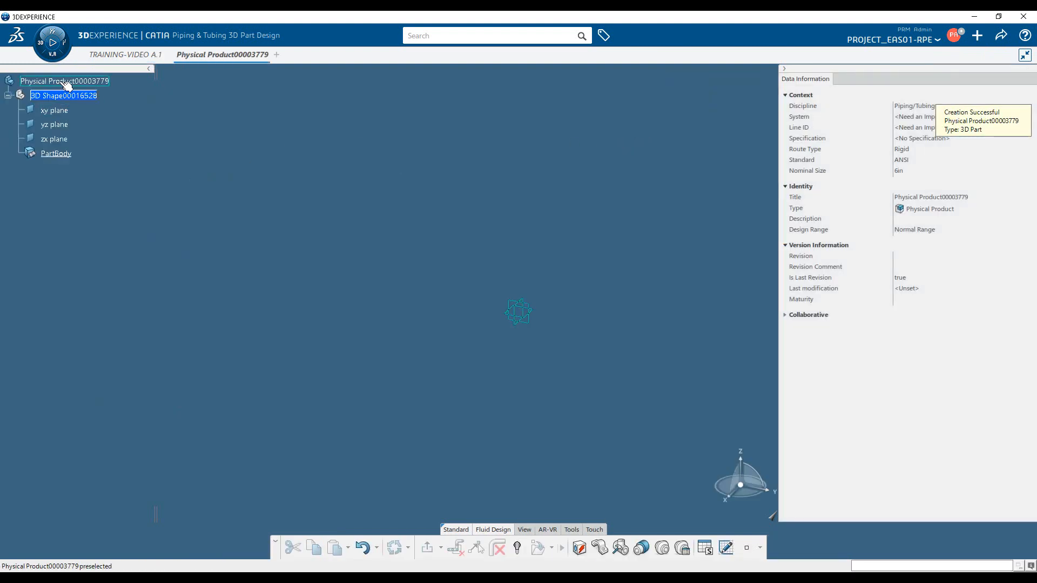
Select the new part's xy plane and switch to the Part Design Essentials app, searching the apps for "part"
left_click(530, 314)
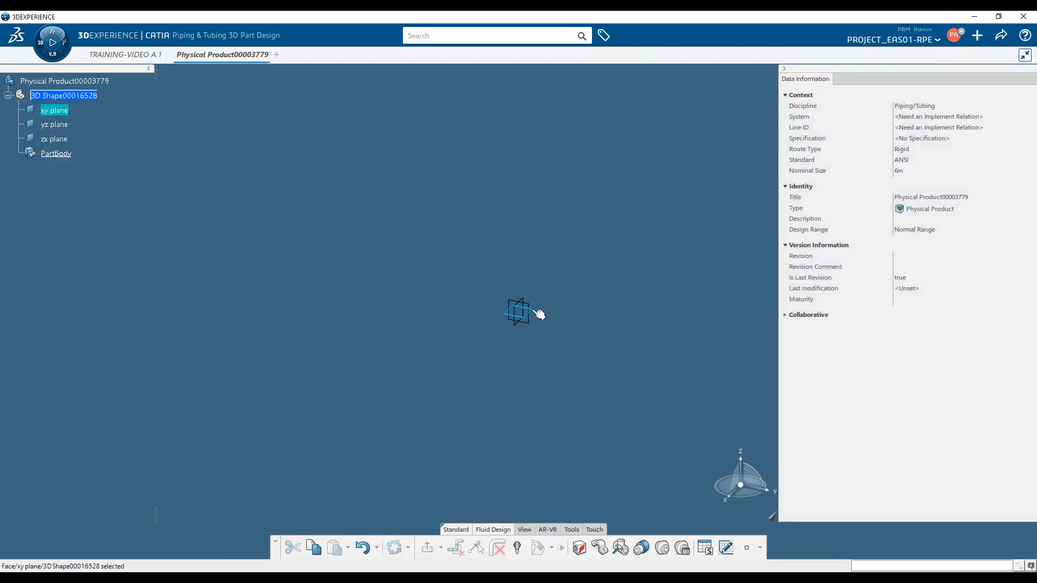
left_click(45, 53)
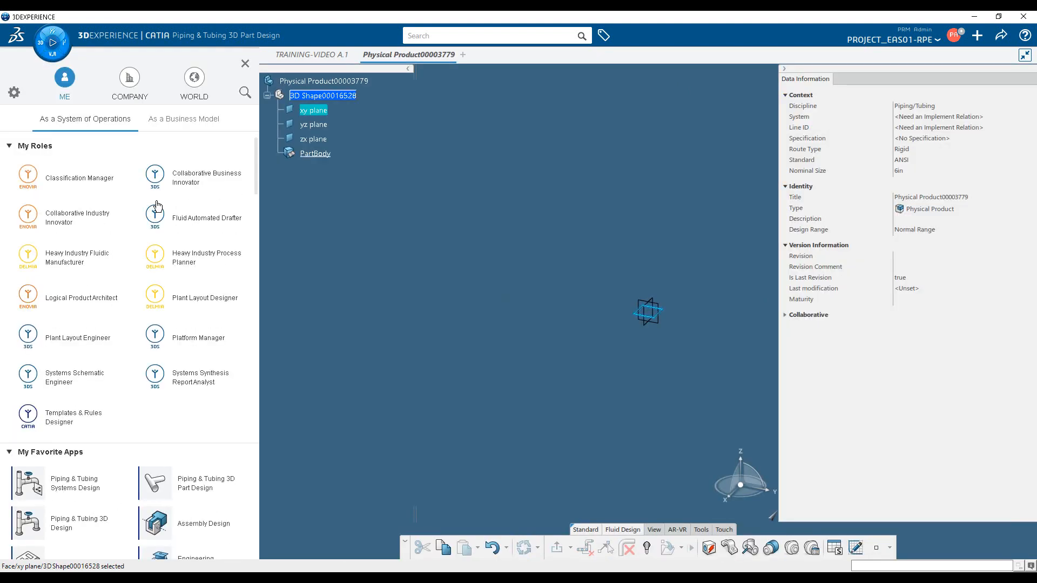
left_click(245, 94)
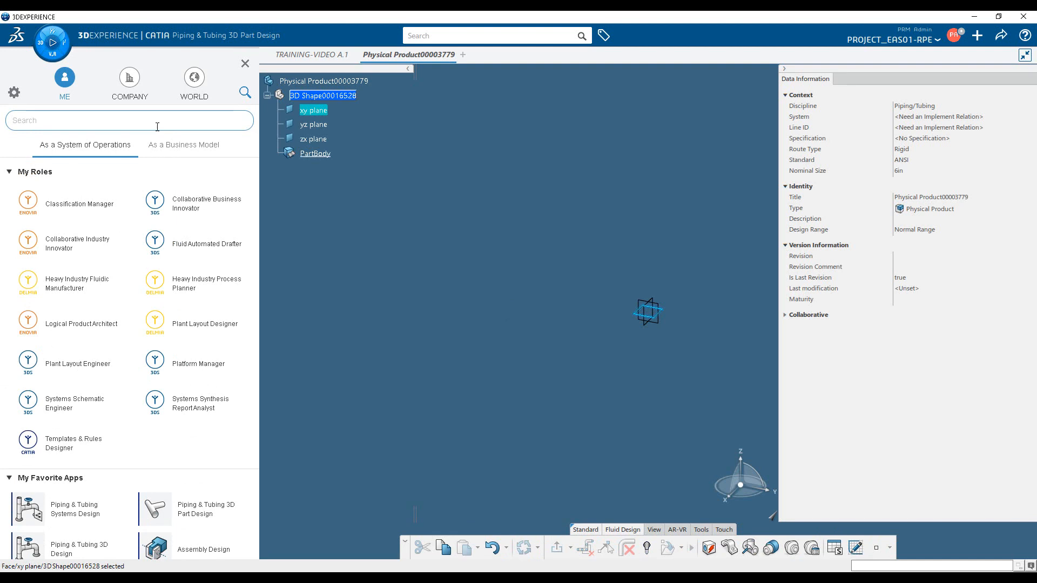
type("part")
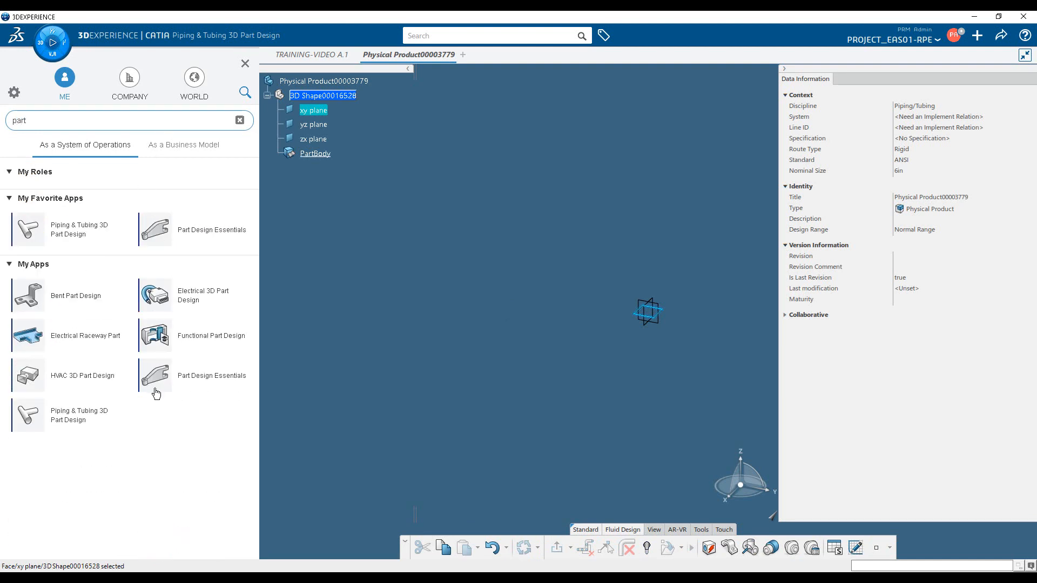
left_click(201, 387)
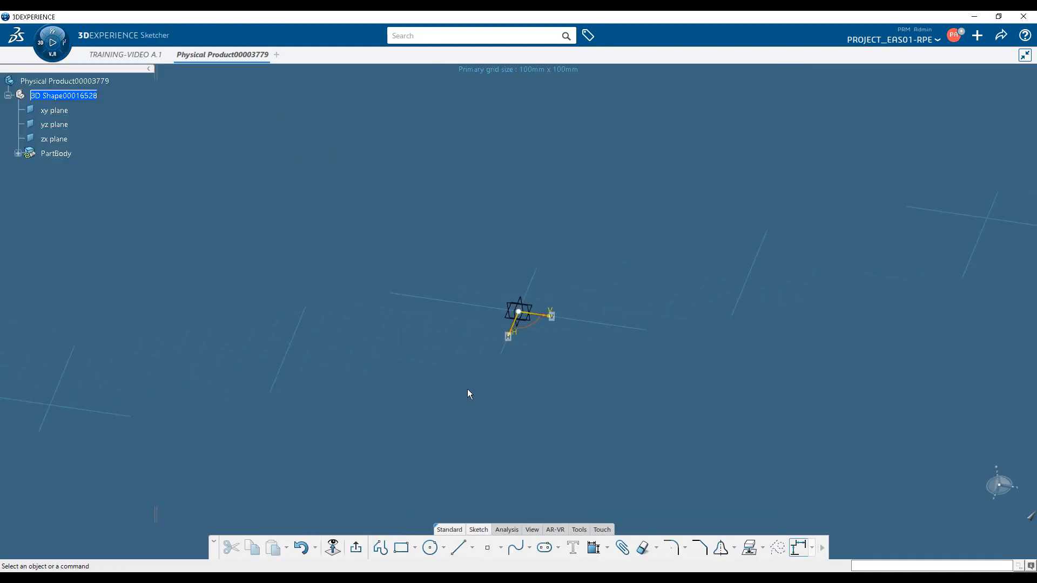
Sketch a rectangle about 400 by 200 mm centred on the origin of the xy plane and exit the sketch
left_click(402, 548)
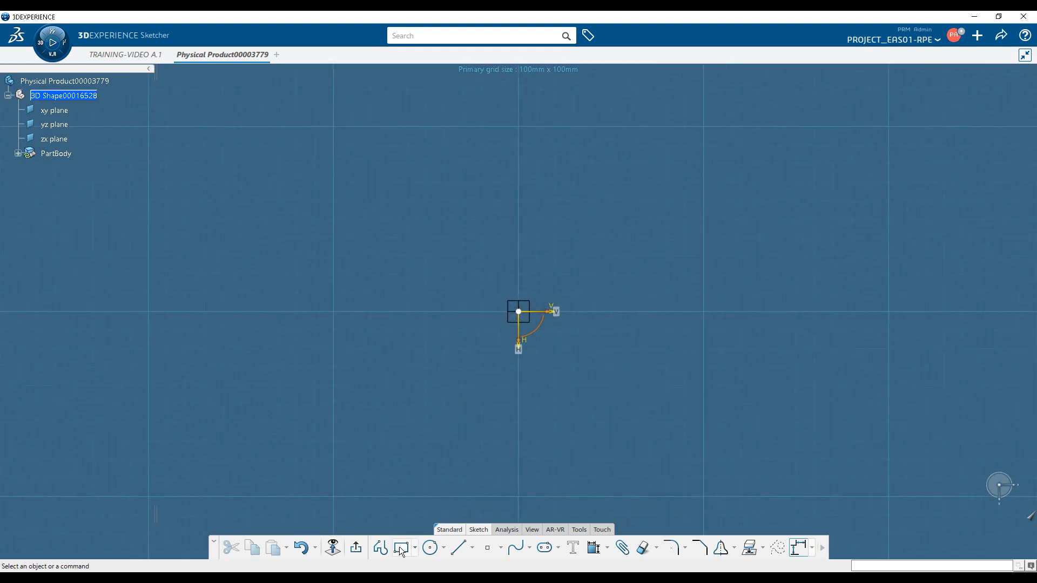
left_click(891, 499)
left_click(154, 128)
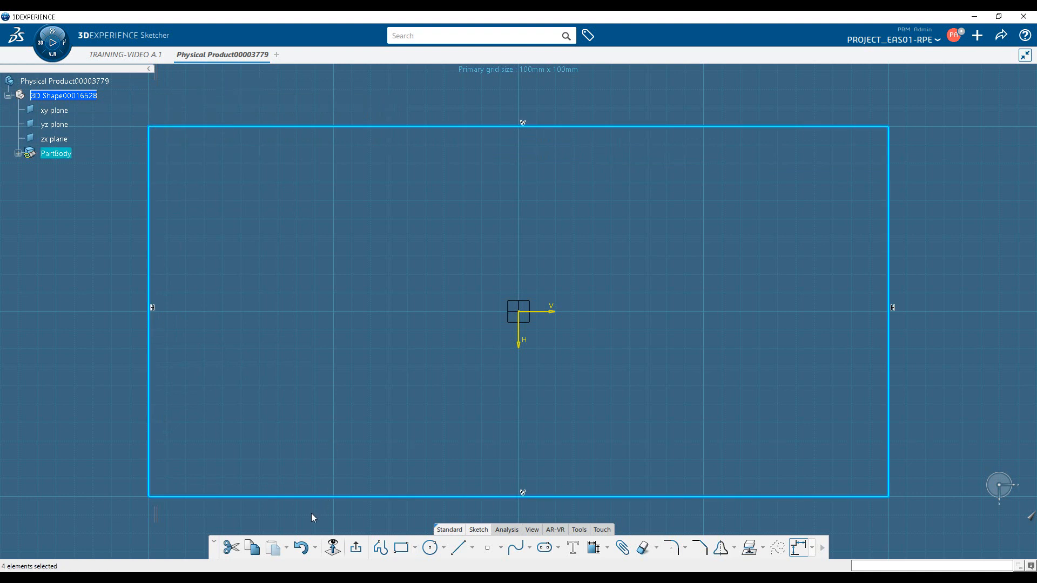
left_click(356, 548)
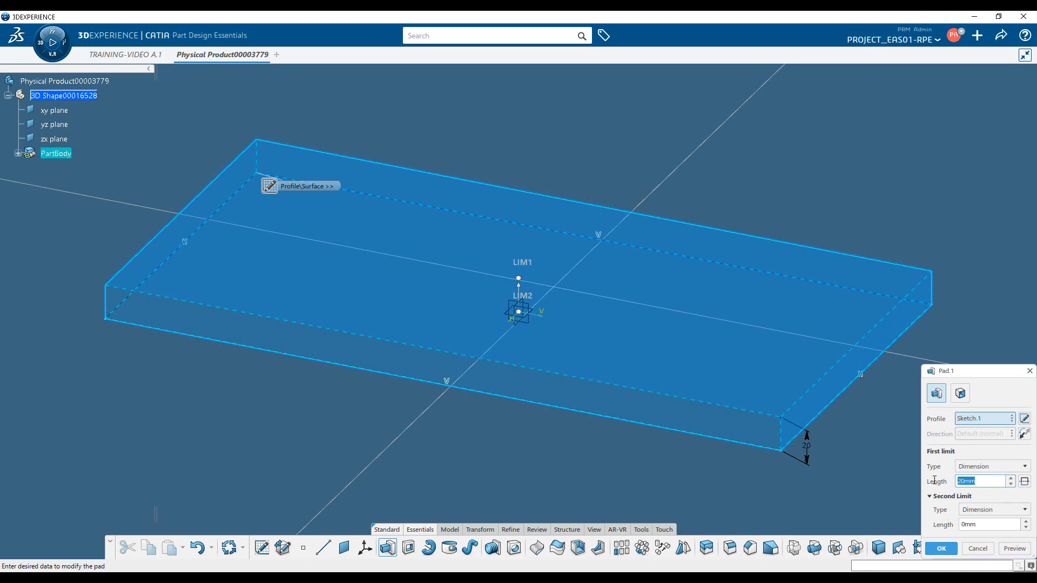
Pad the rectangular sketch to a length of 100 mm
type("100")
key("Return")
key("Return")
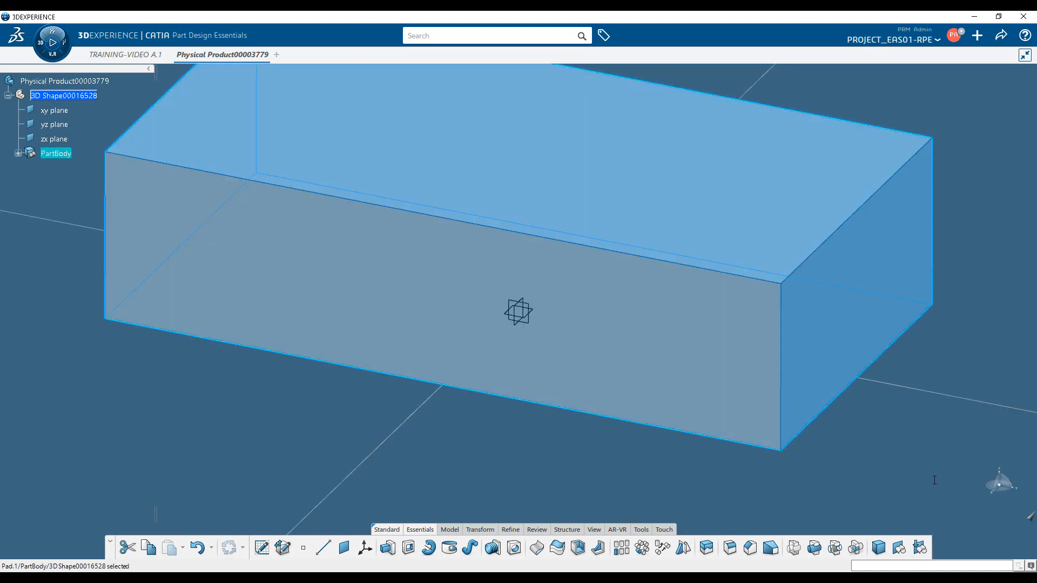
middle_click_drag(475, 286, 424, 333)
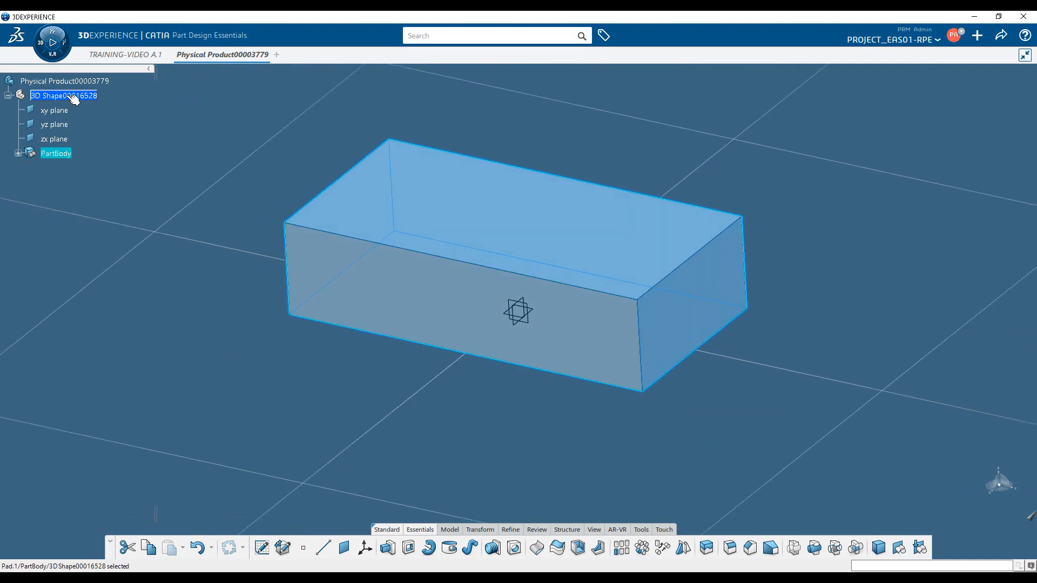
Switch to Piping & Tubing 3D Part Design and start an equipment extension on the part with customized type Equipment
left_click(42, 52)
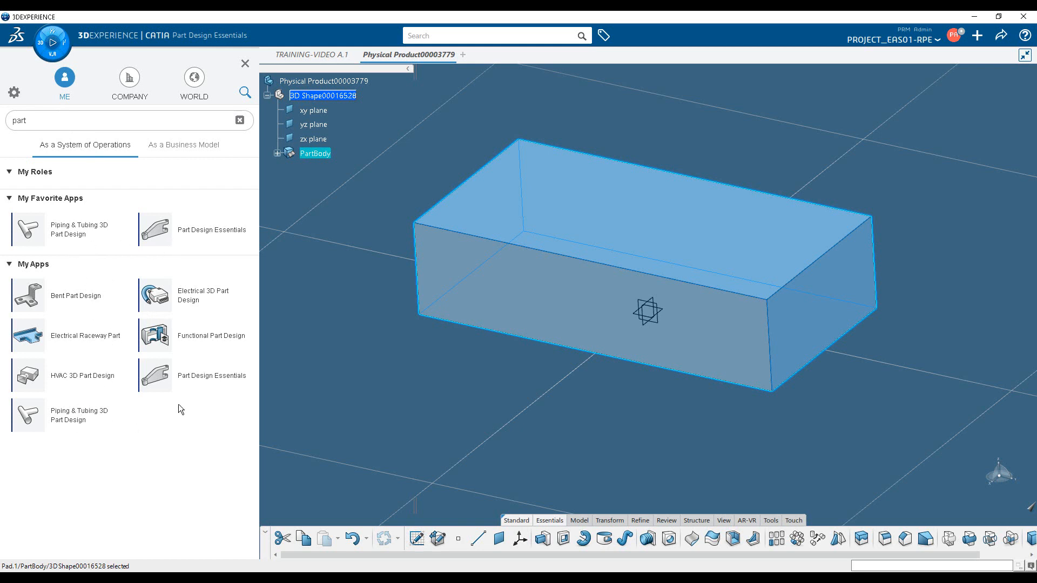
left_click(81, 418)
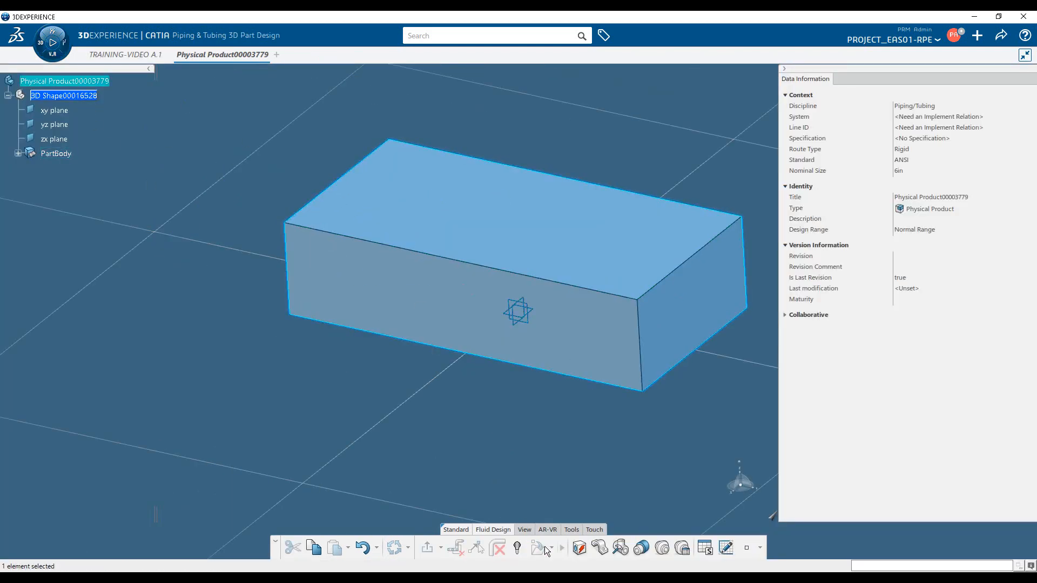
left_click(580, 548)
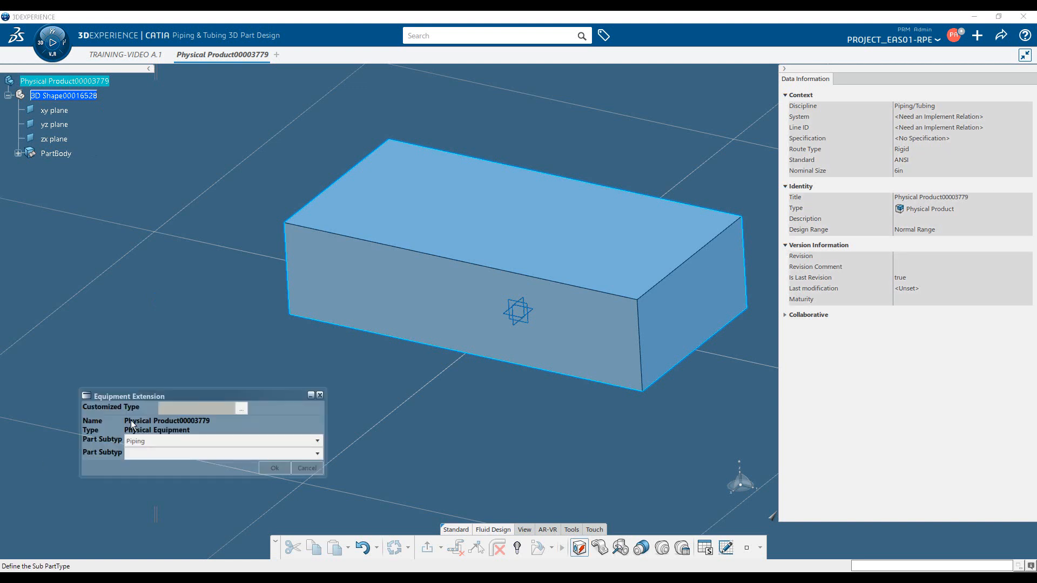
left_click(247, 410)
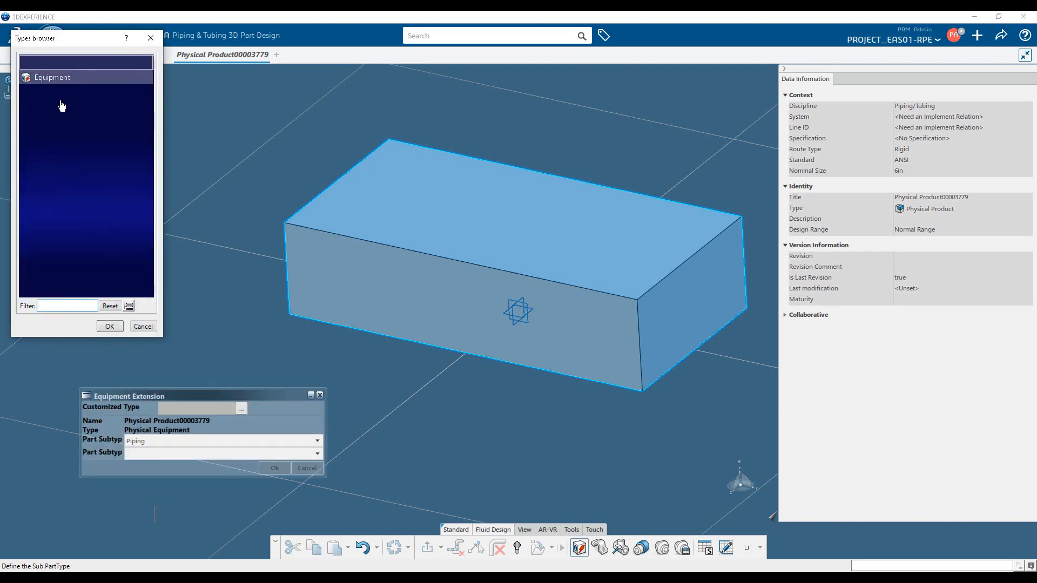
double_click(70, 77)
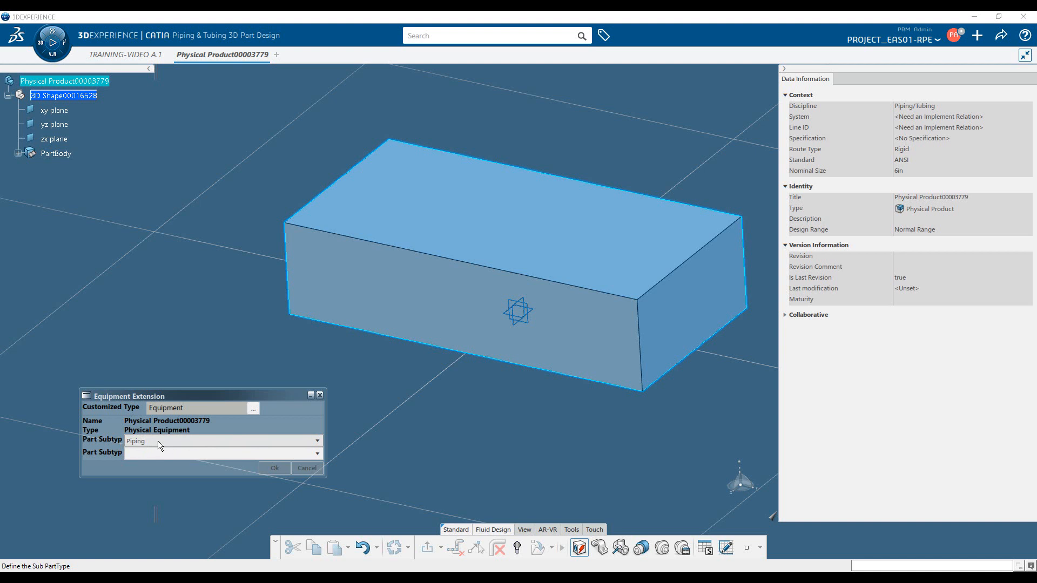
Set the equipment extension's part subtypes to Piping and Pump and apply it to the part
left_click(317, 440)
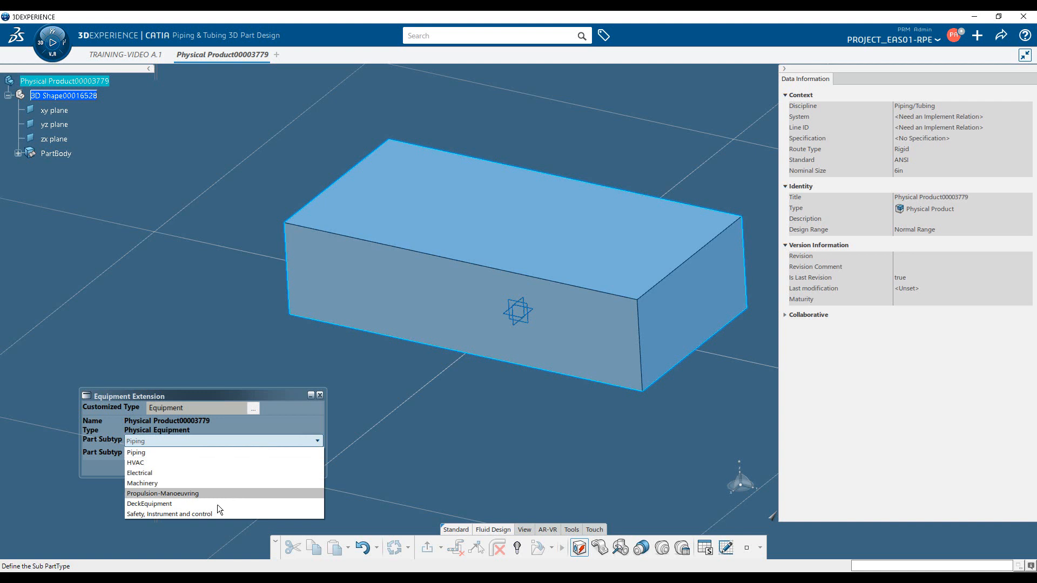
left_click(158, 453)
left_click(288, 454)
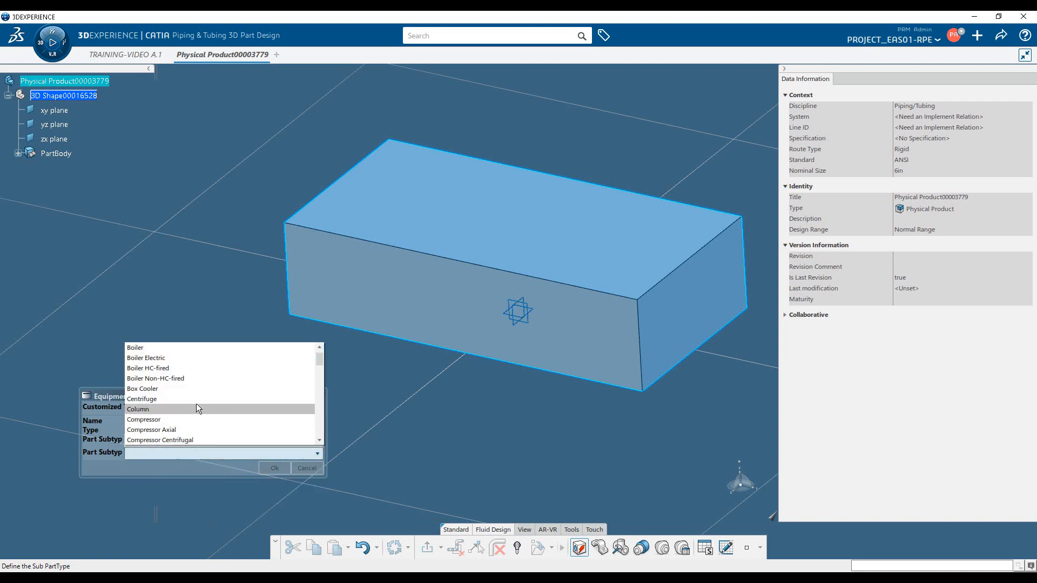
scroll(188, 388, "down", 10)
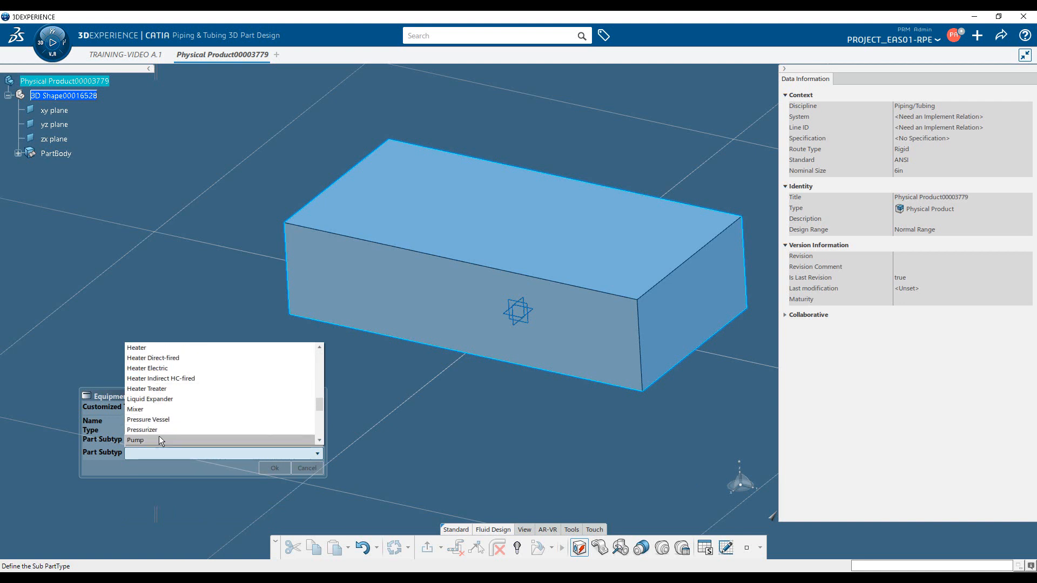
left_click(158, 439)
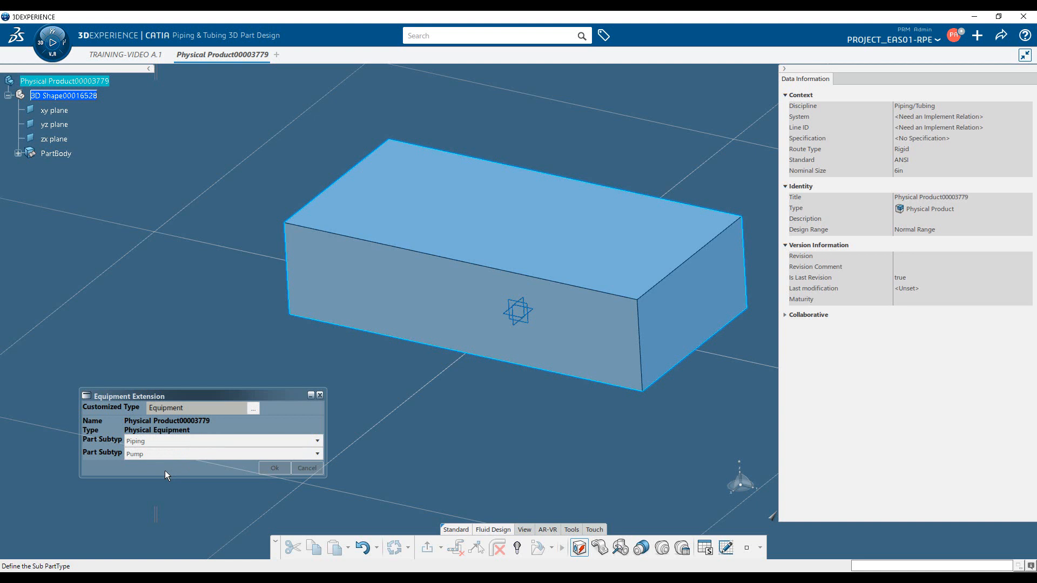
left_click(275, 468)
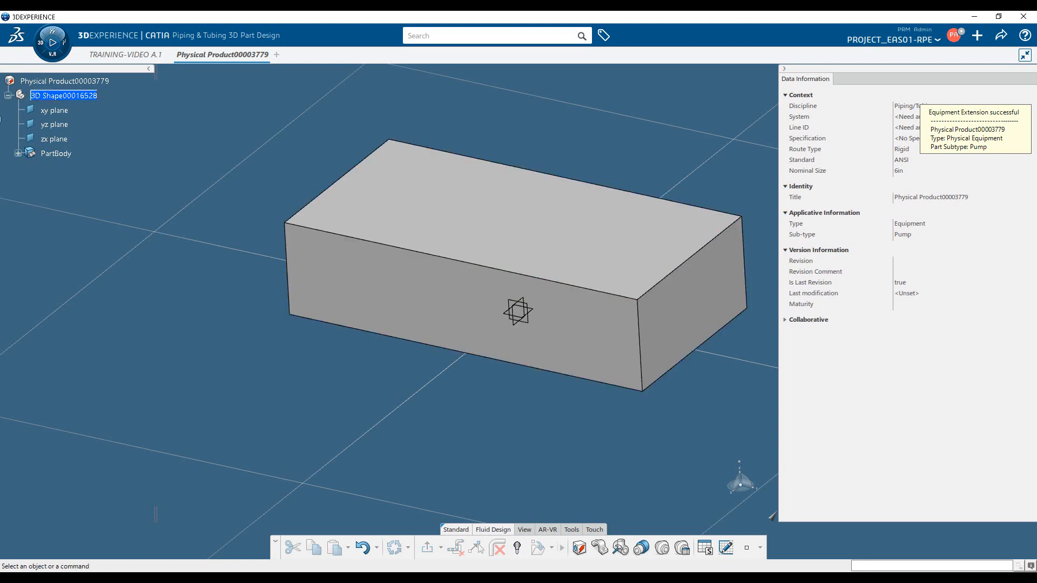
Start adding a piping port to the part and create its extremity point on the block's short end face at H 0 mm, V 0 mm
left_click(662, 549)
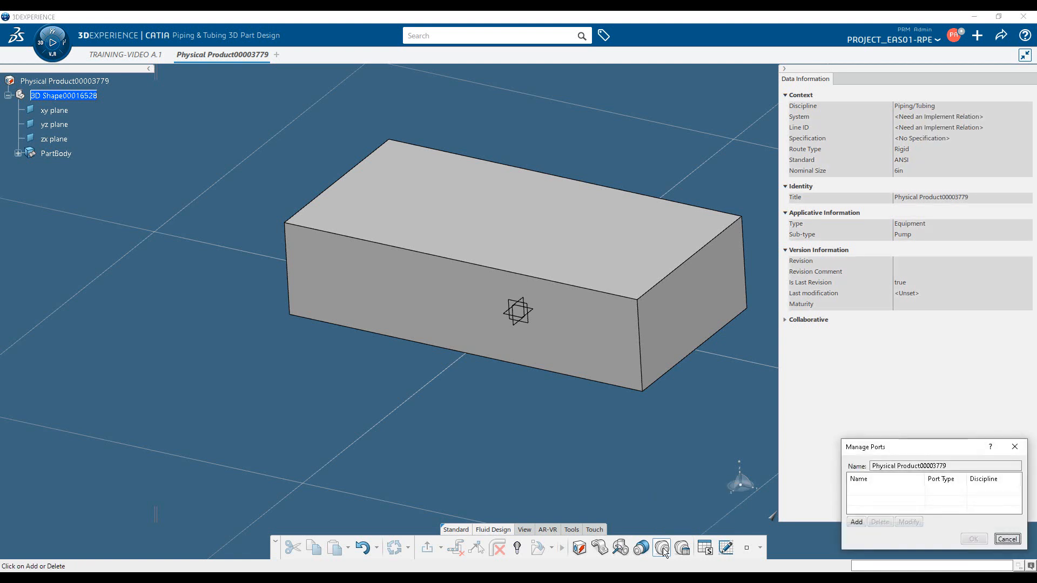
left_click(857, 523)
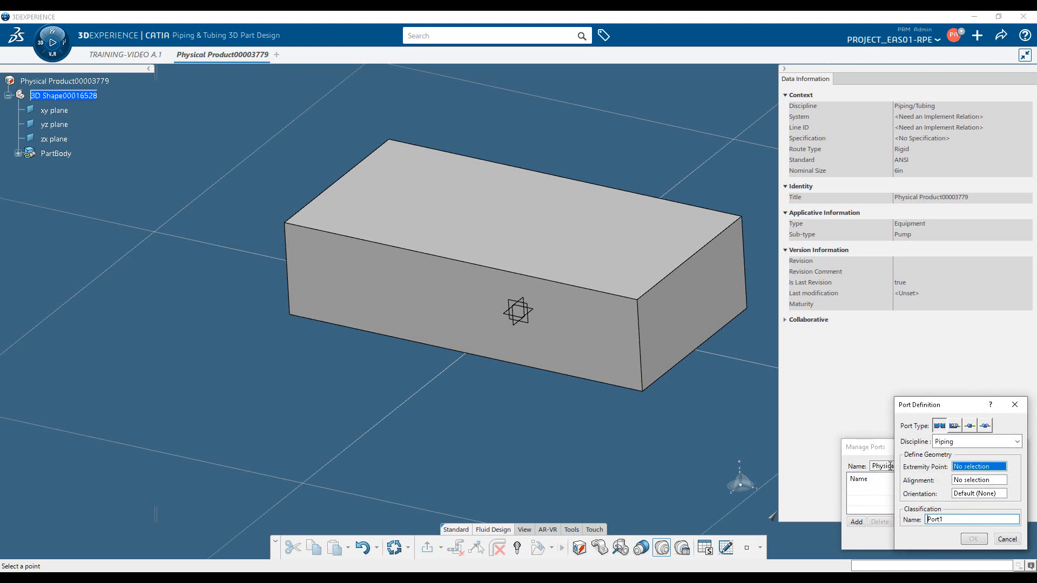
middle_click_drag(678, 372, 546, 363)
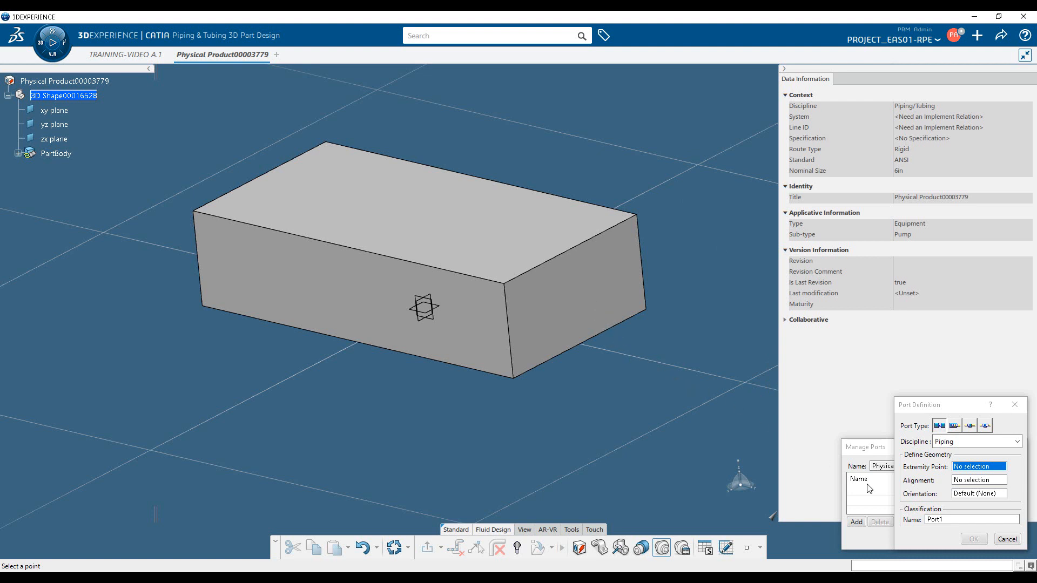
double_click(926, 520)
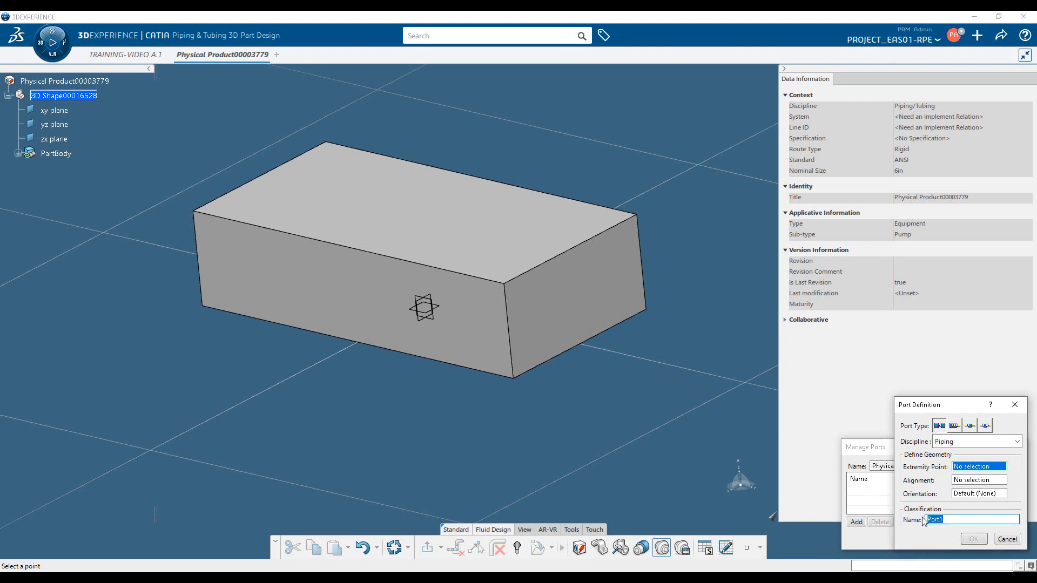
right_click(979, 468)
mouse_move(991, 473)
left_click(925, 477)
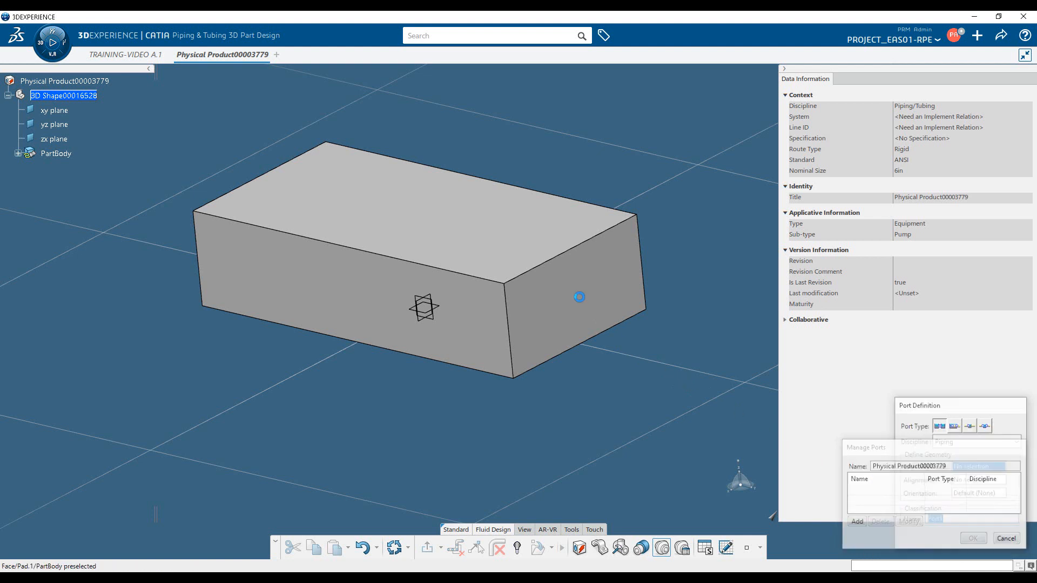
left_click(586, 302)
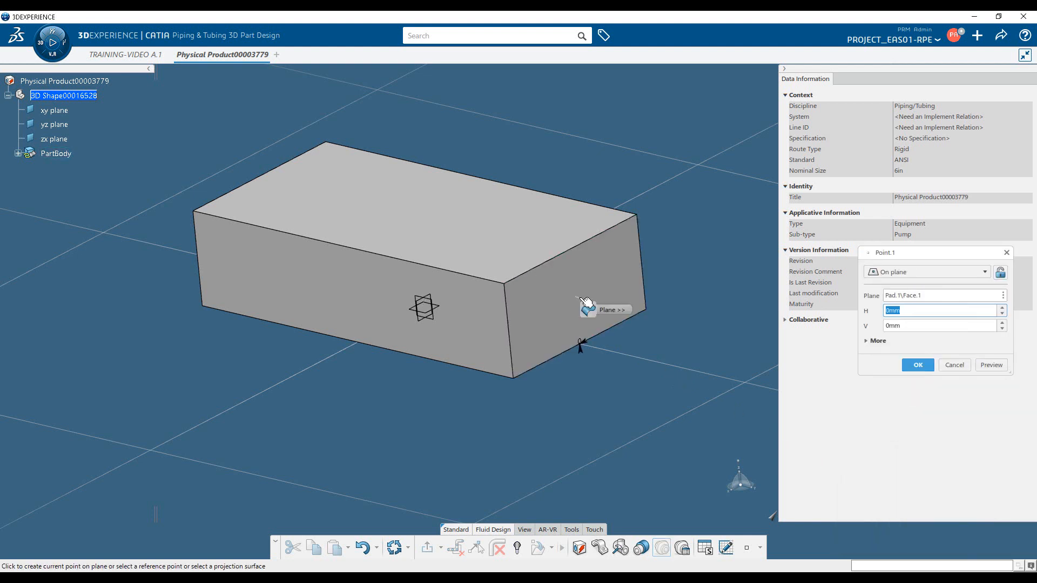
key("Return")
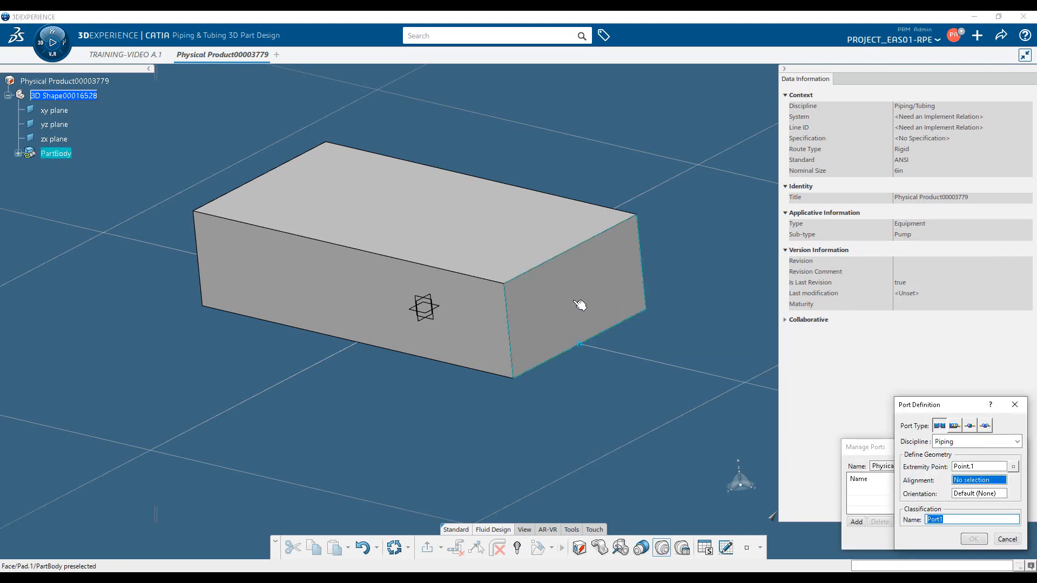
Align the port with the short end face, orient it to the block's upper face, and accept the port definition
left_click(594, 319)
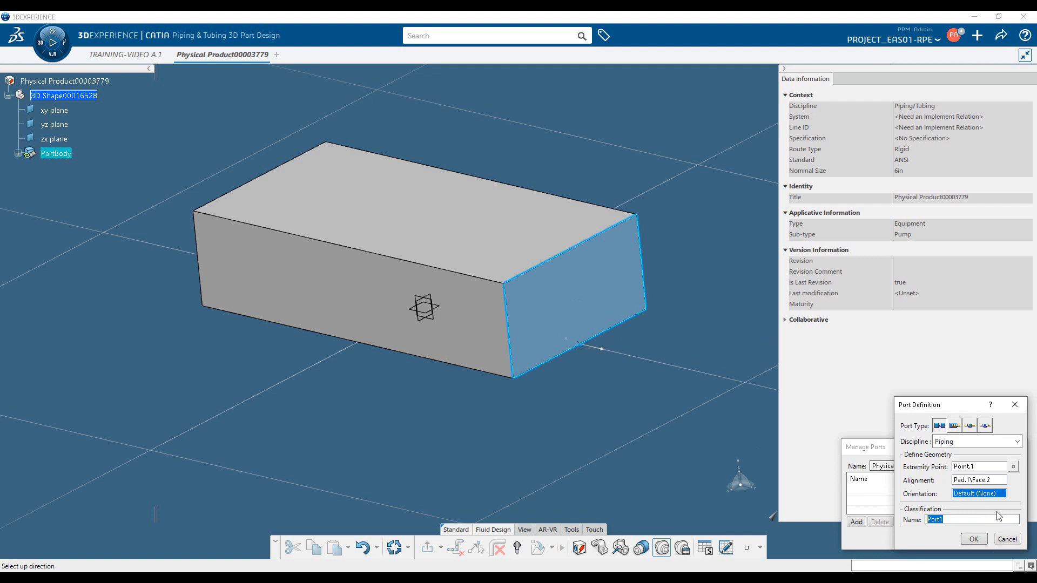
left_click(524, 229)
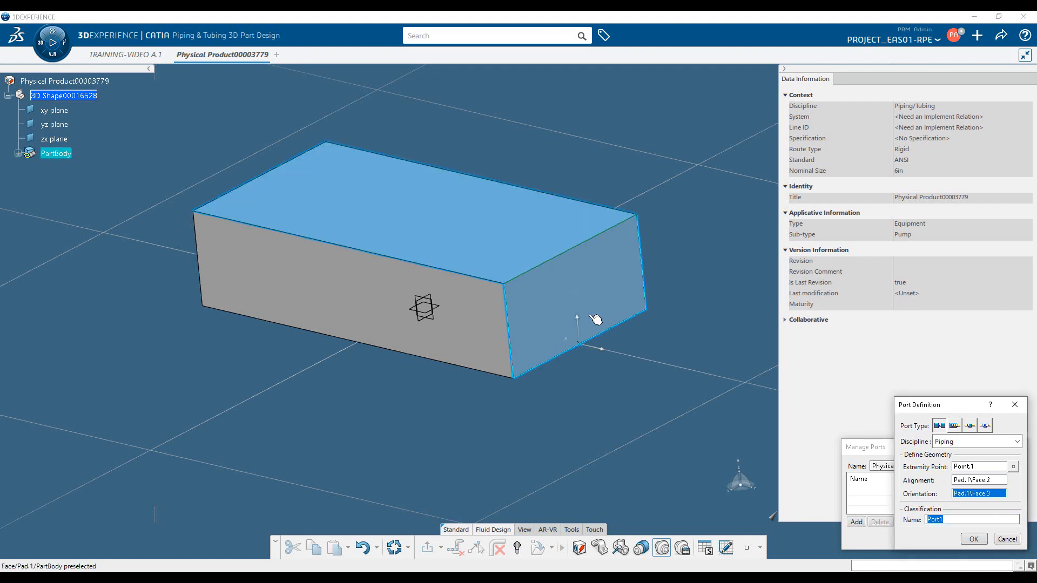
left_click(974, 539)
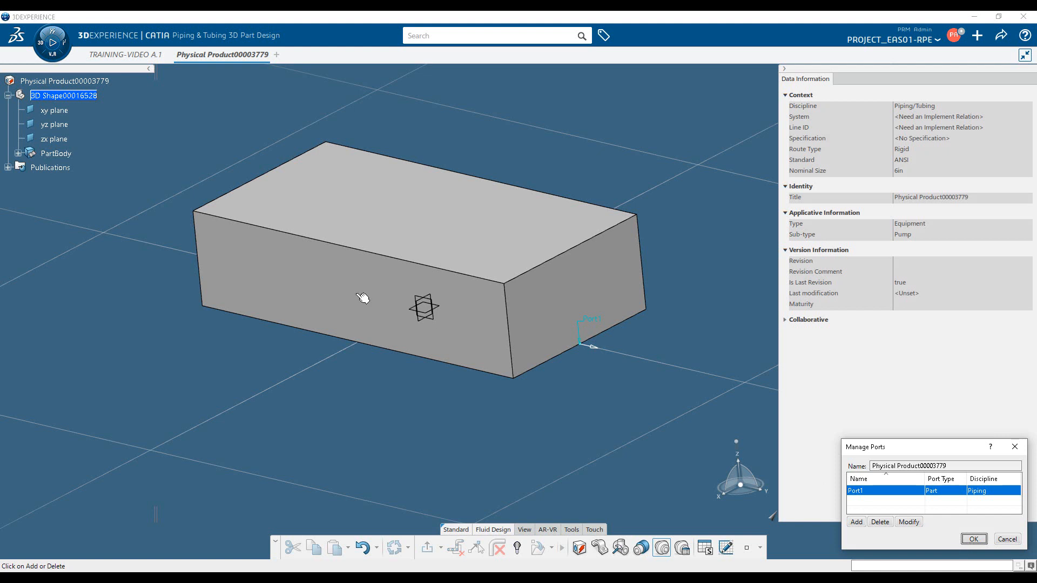
left_click(19, 154)
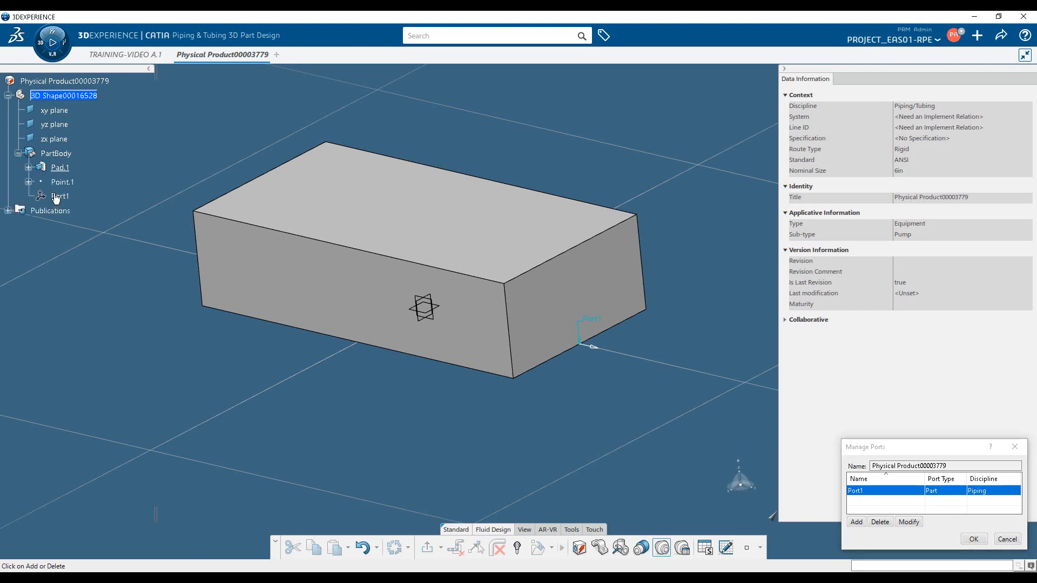
left_click(9, 211)
left_click(973, 539)
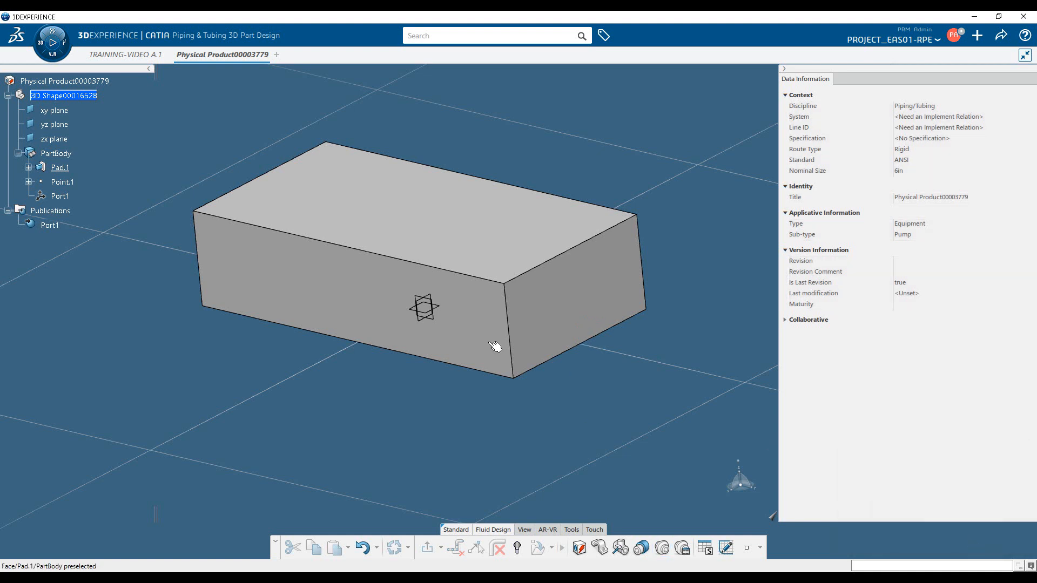
Set the V coordinate of the end-face port's extremity point to 50 mm
double_click(62, 182)
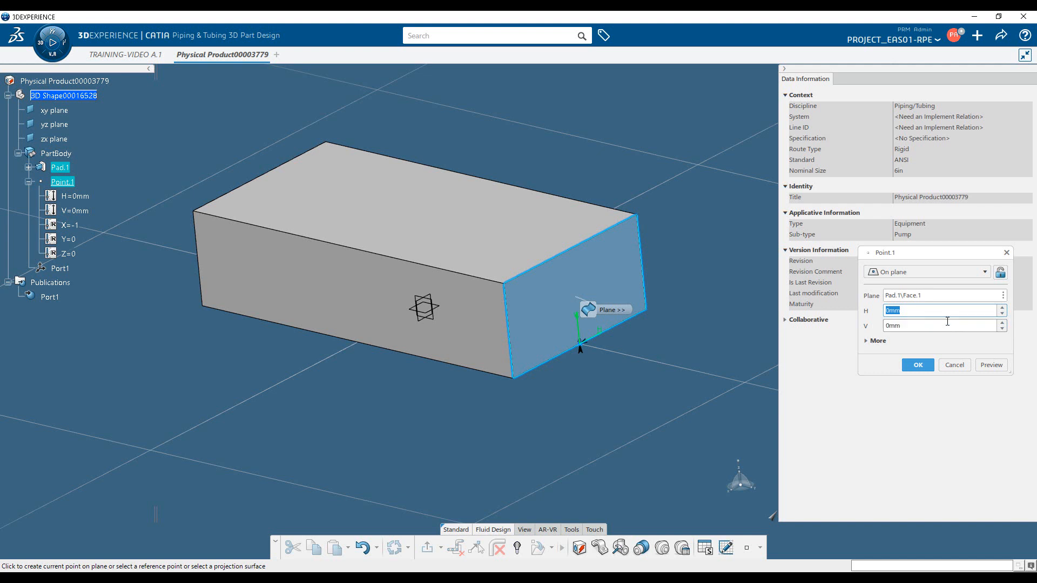
left_click(926, 328)
type("50")
key("Return")
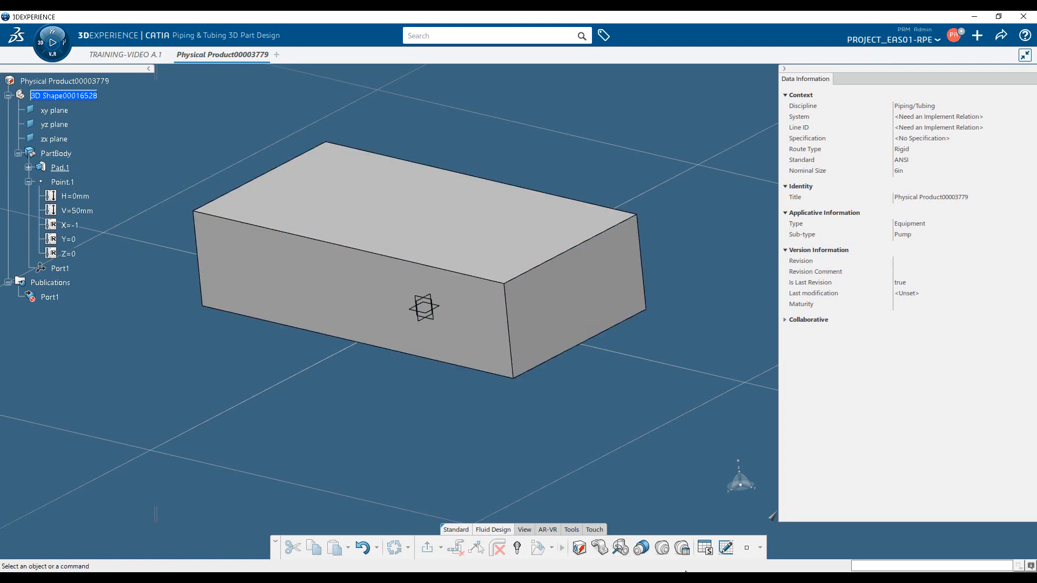
Start adding a second piping port with its extremity point on the block's upper face at H 0 mm, V 50 mm
left_click(662, 548)
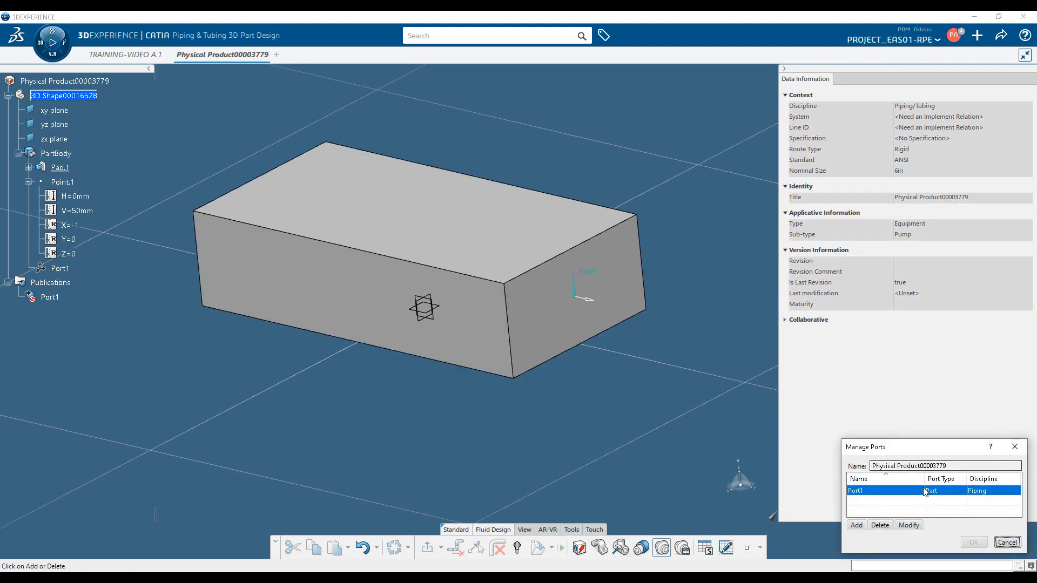
left_click(856, 526)
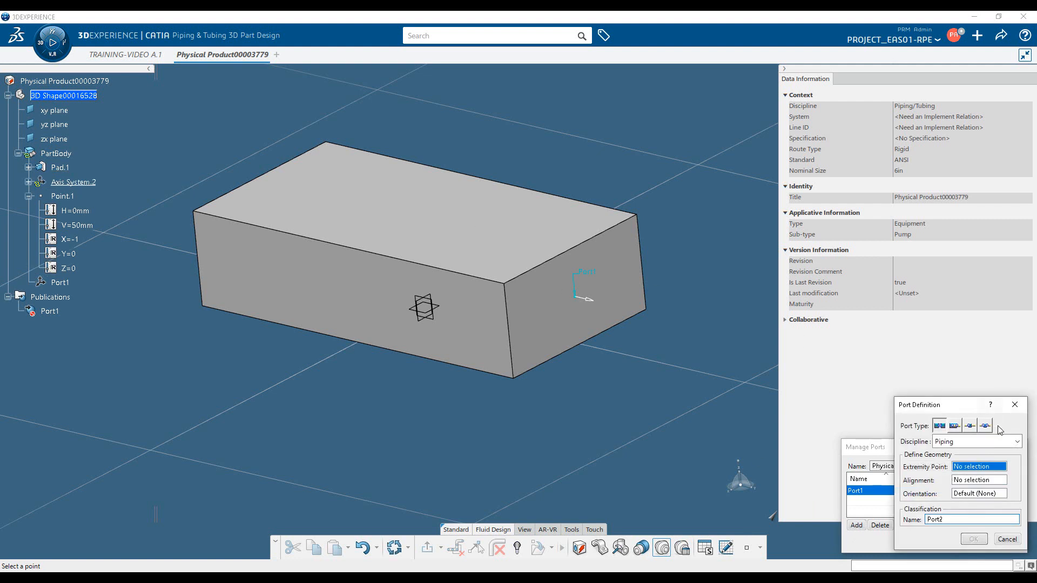
right_click(990, 474)
mouse_move(1000, 478)
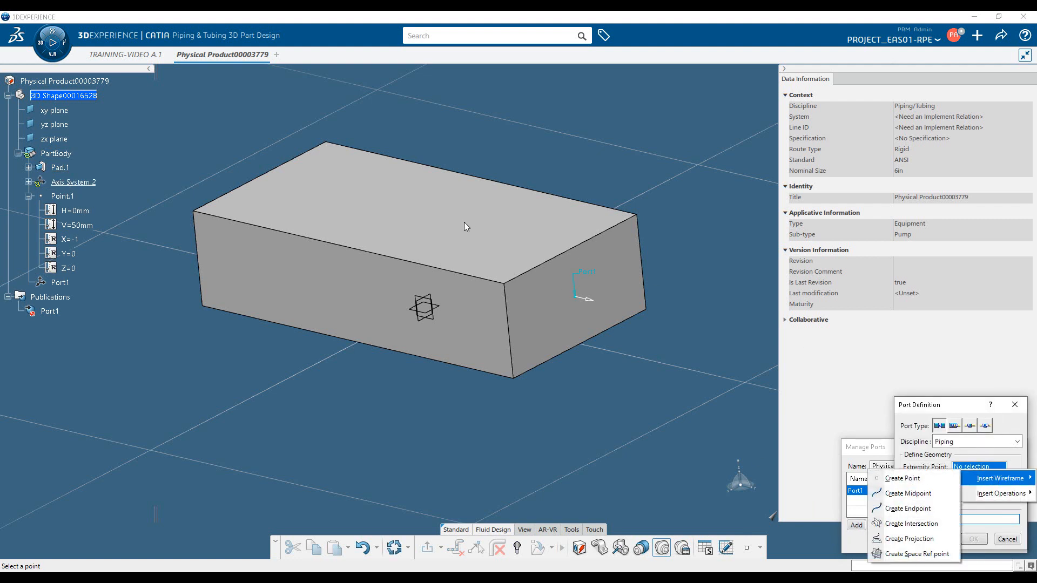
left_click(908, 480)
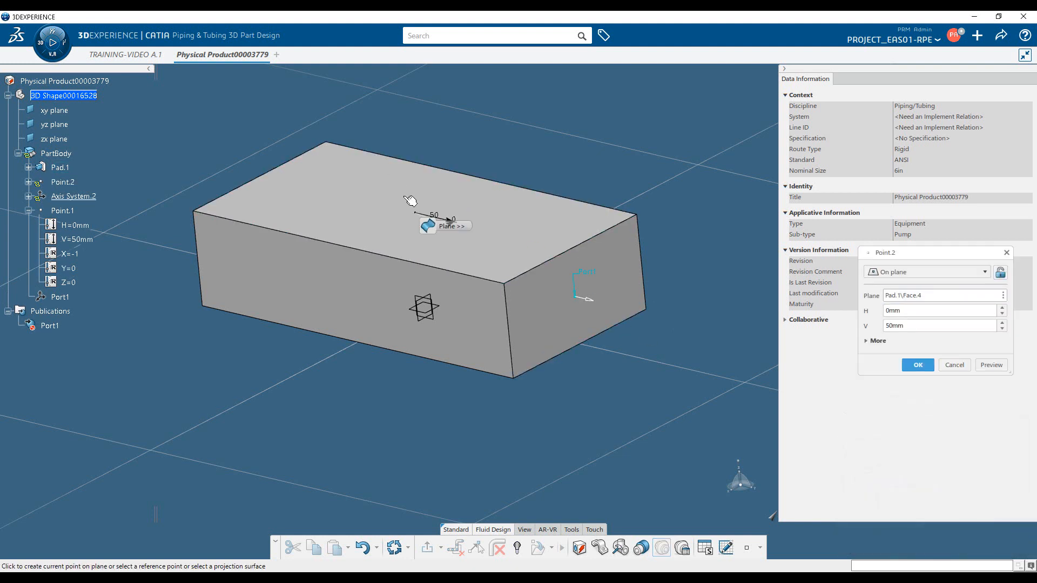
key("Return")
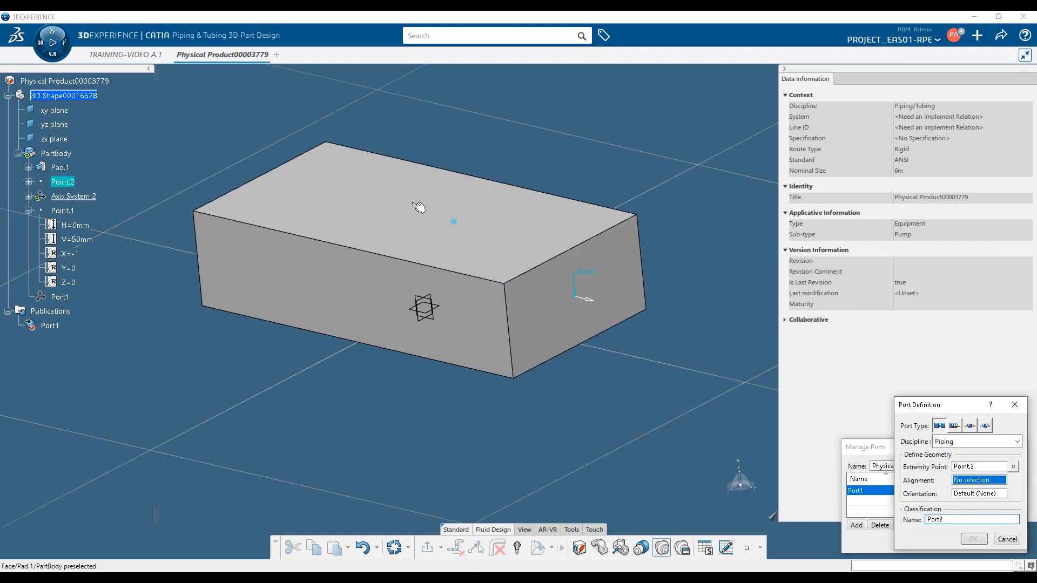
Align the second port with the upper face, orient it to the long front face, and accept the port changes
left_click(520, 215)
left_click(486, 303)
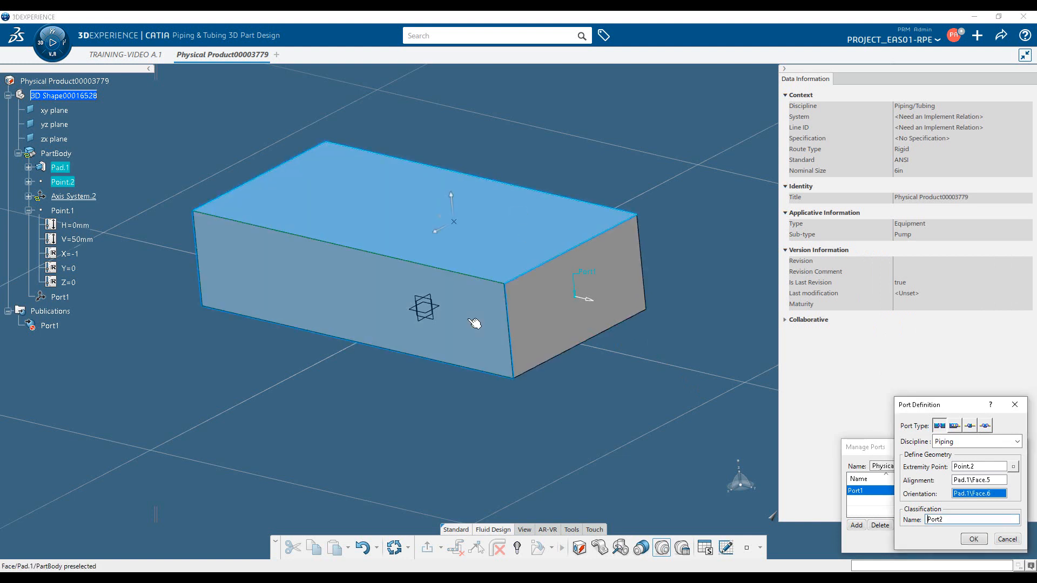
left_click(972, 540)
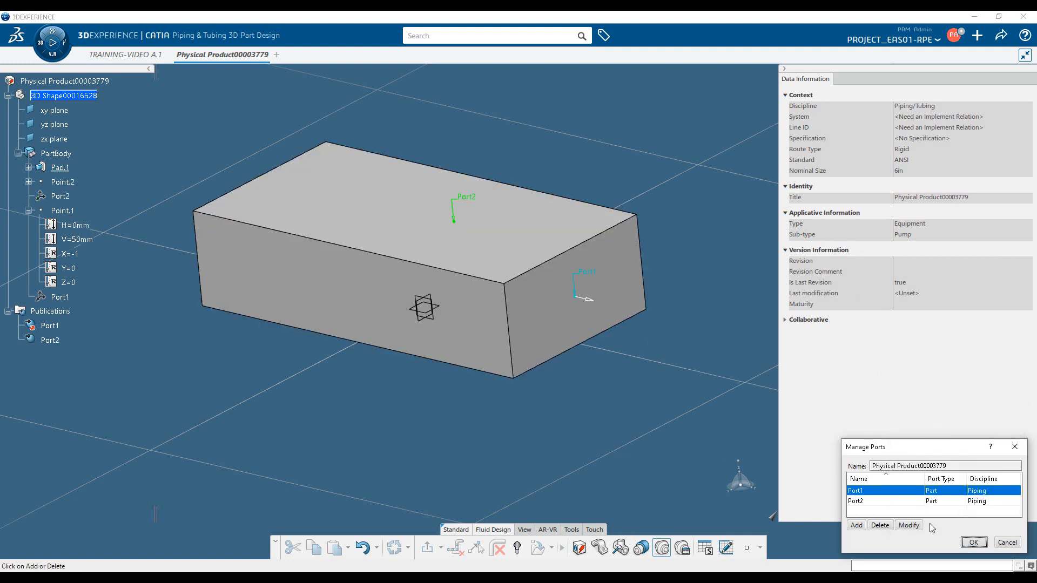
left_click(980, 546)
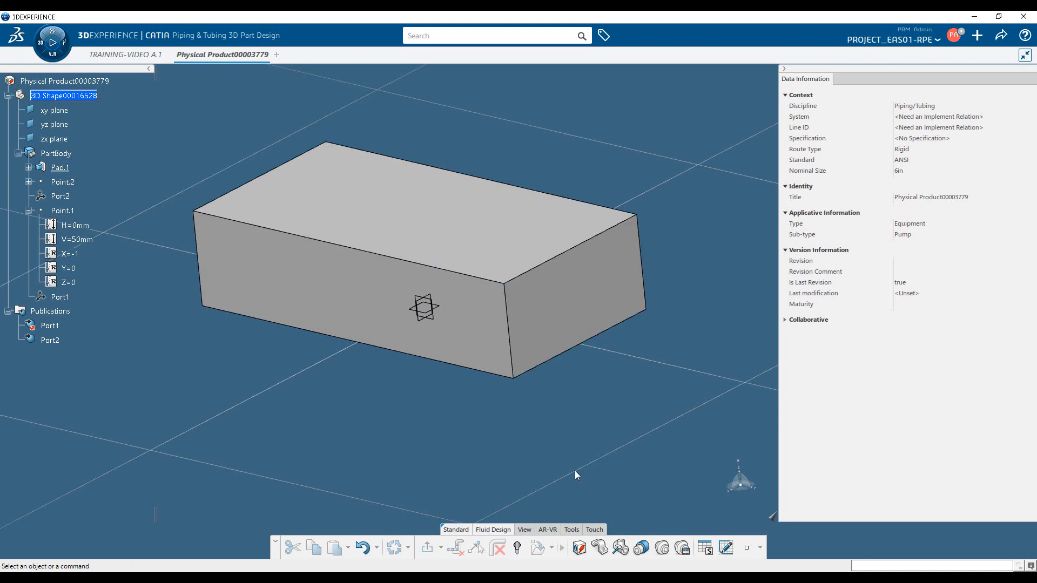
Set the end-face port's attributes to standard ANSI and nominal size 1/4in, accepting the reset of dependent attributes
left_click(683, 548)
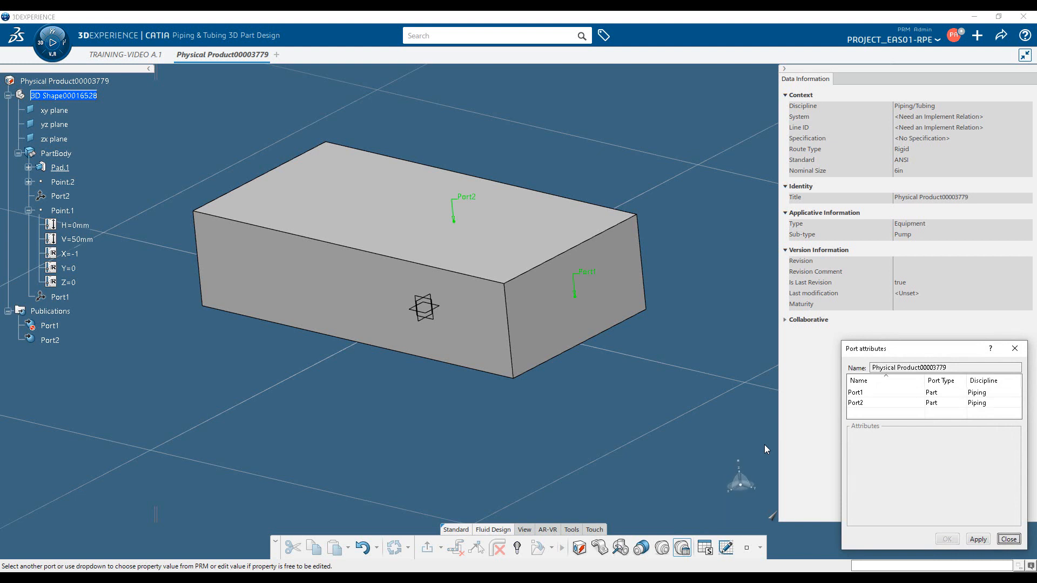
left_click(873, 396)
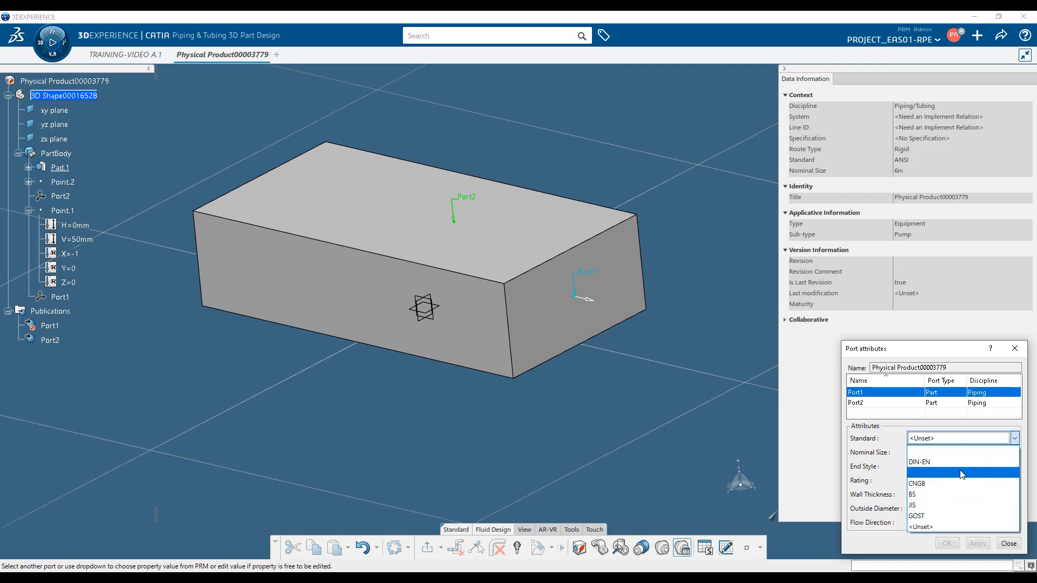
left_click(961, 473)
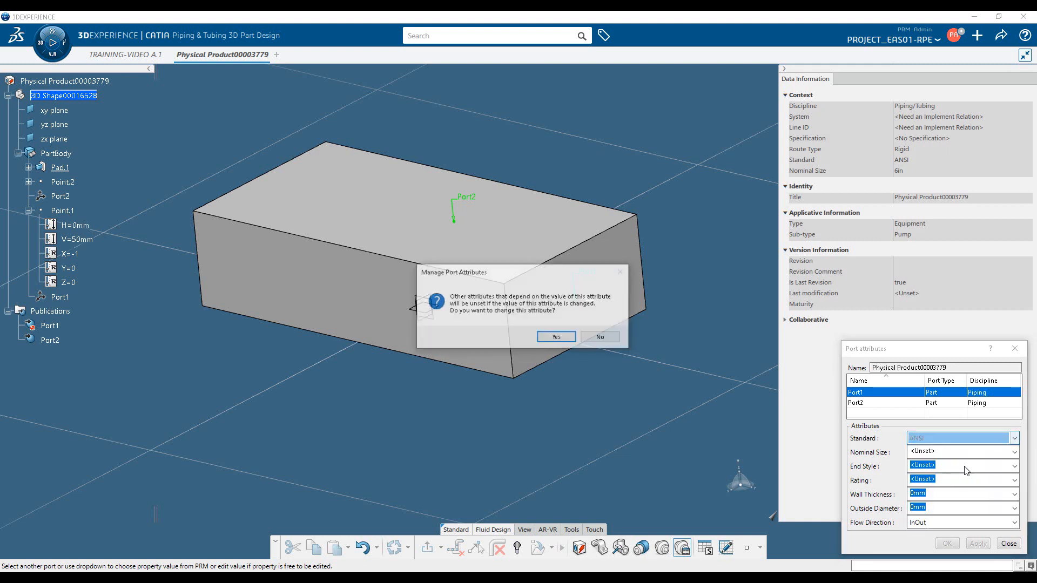
left_click(560, 337)
left_click(1015, 452)
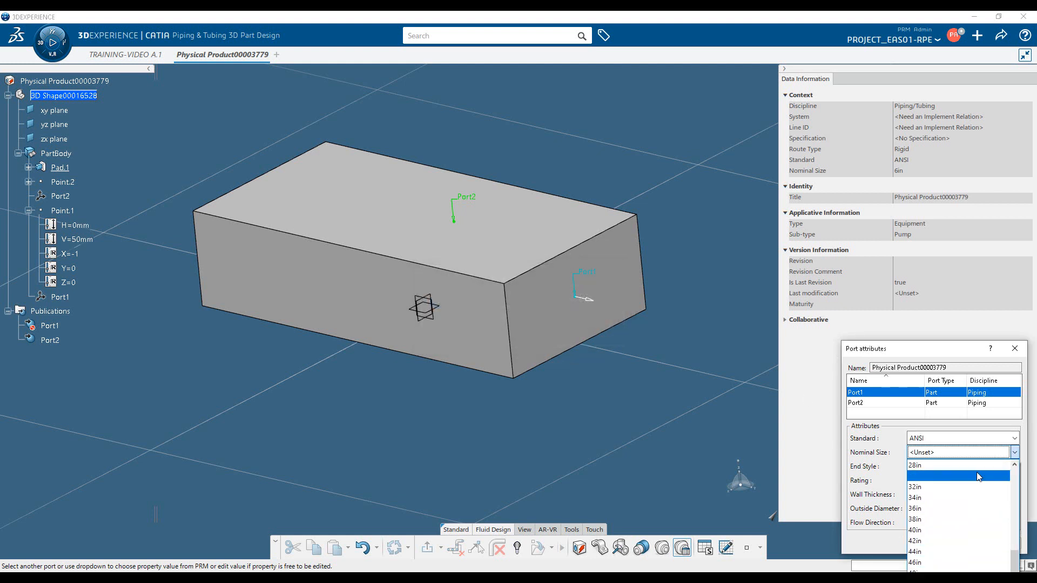
left_click_drag(1016, 558, 1014, 472)
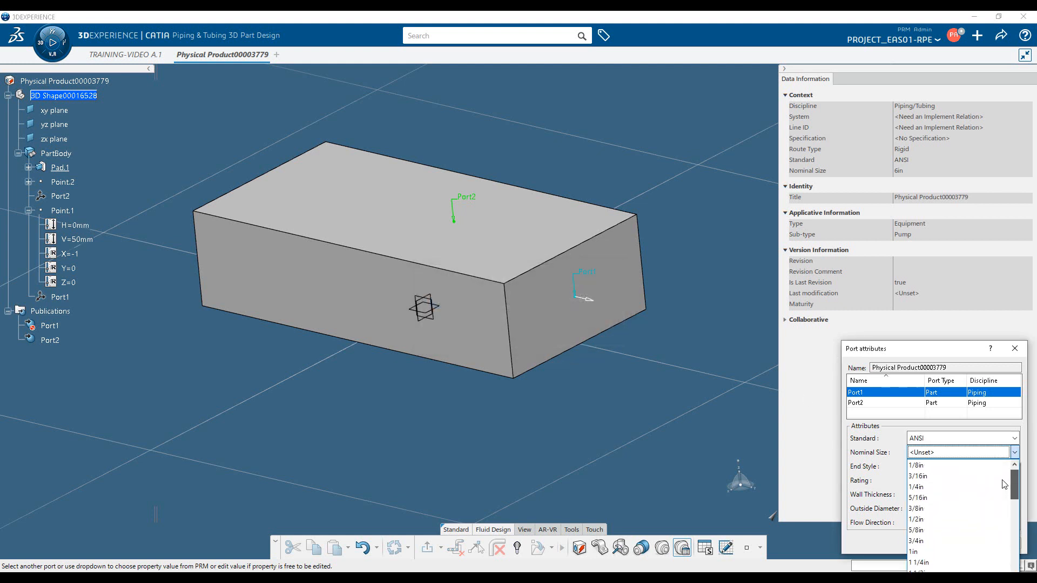
left_click(935, 489)
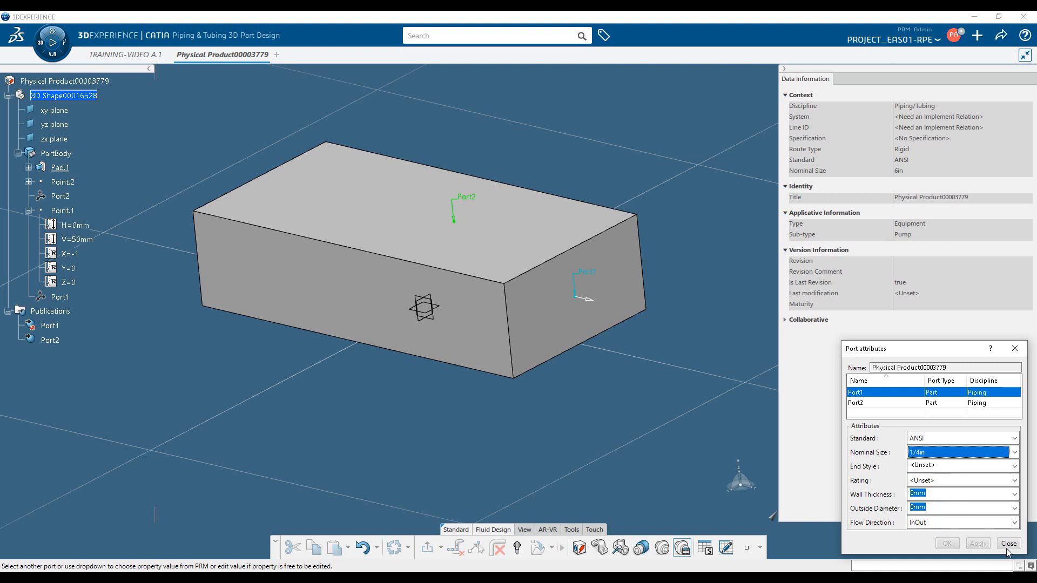
Set the end-face port's end style to BW and close the port attributes
left_click(940, 481)
left_click(940, 456)
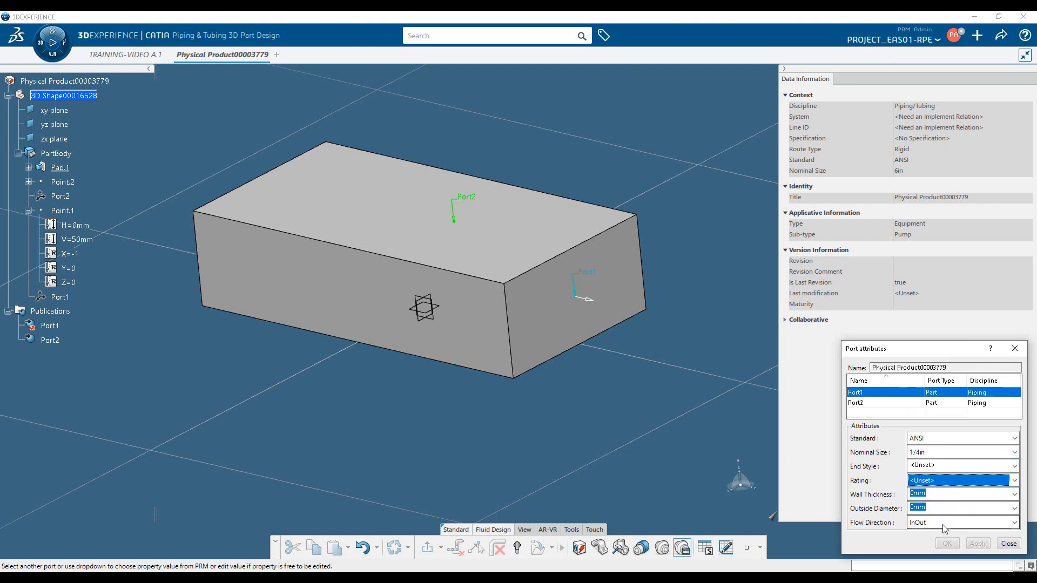
left_click(951, 467)
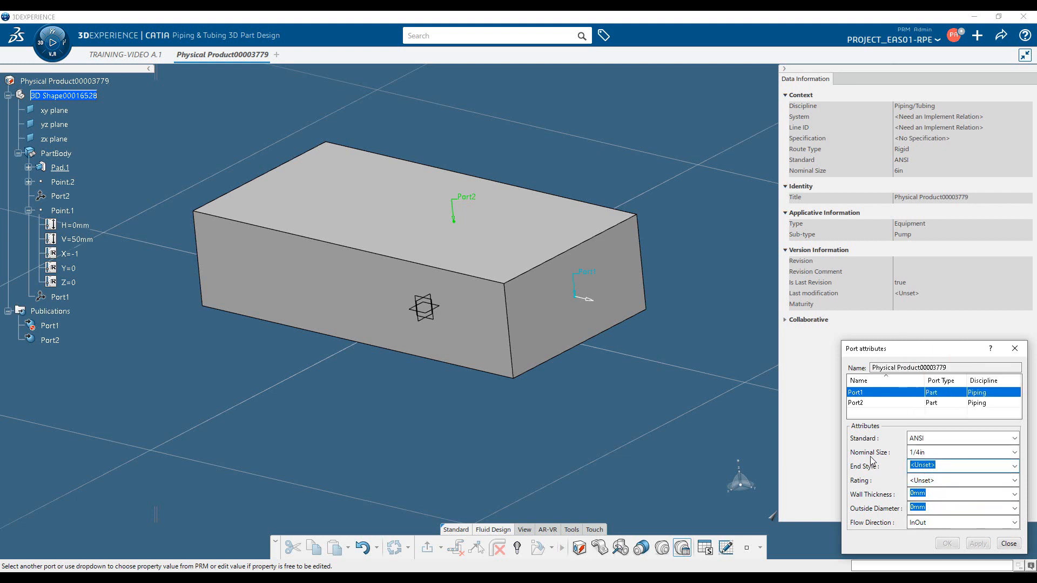
type("BW")
left_click(1008, 543)
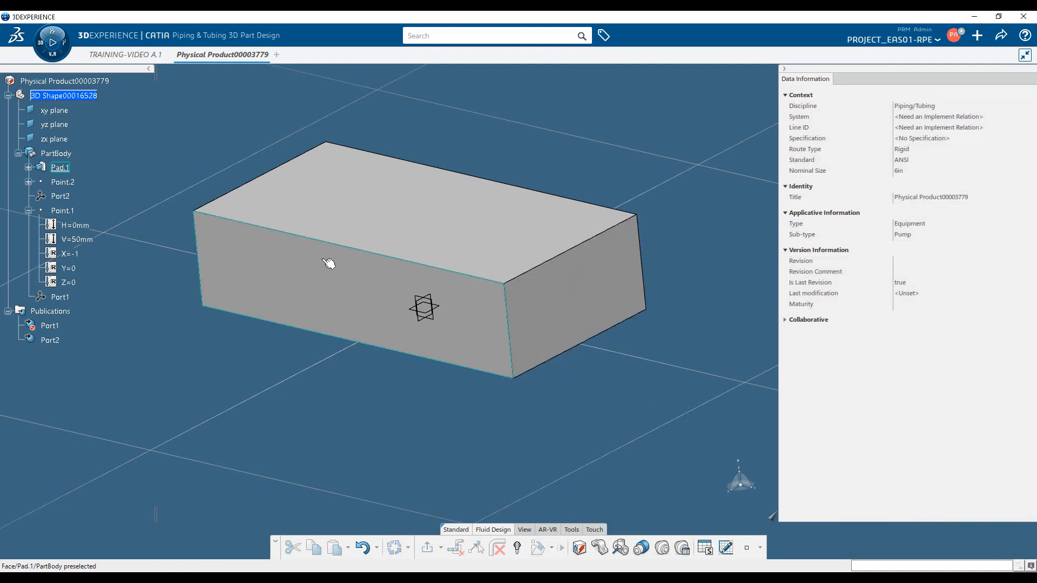
Activate the root product in Piping & Tubing 3D Design, enable port selection, and inspect the upper-face port's properties
double_click(86, 81)
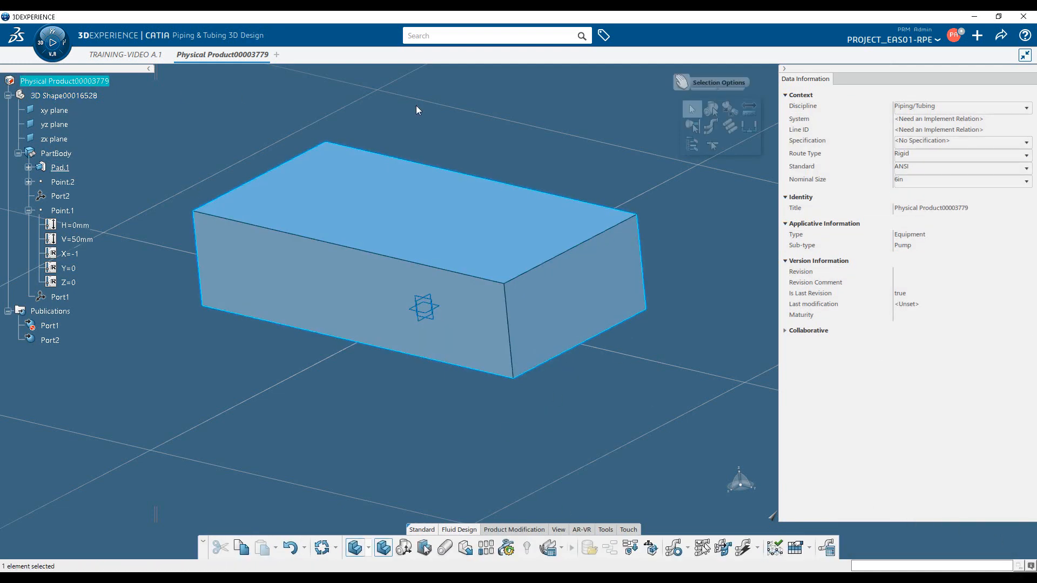
left_click(713, 115)
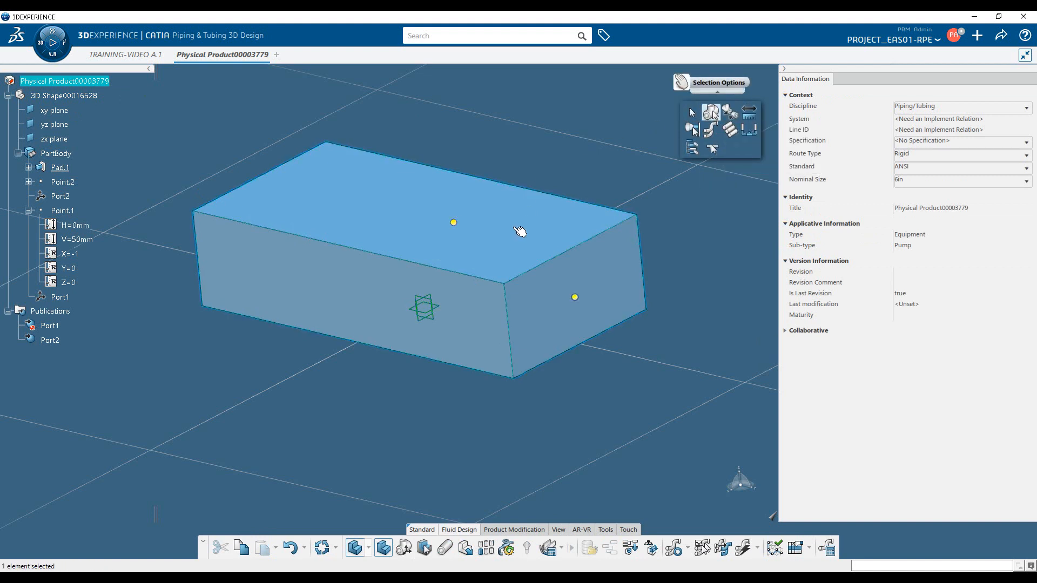
left_click(455, 224)
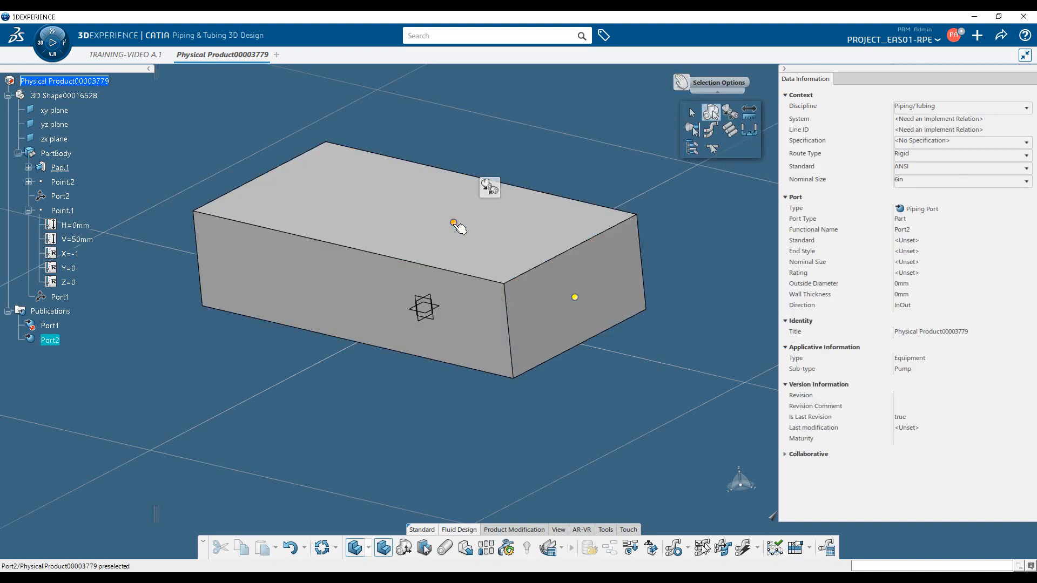
Inspect the end-face port's properties and save the pump product
left_click(576, 298)
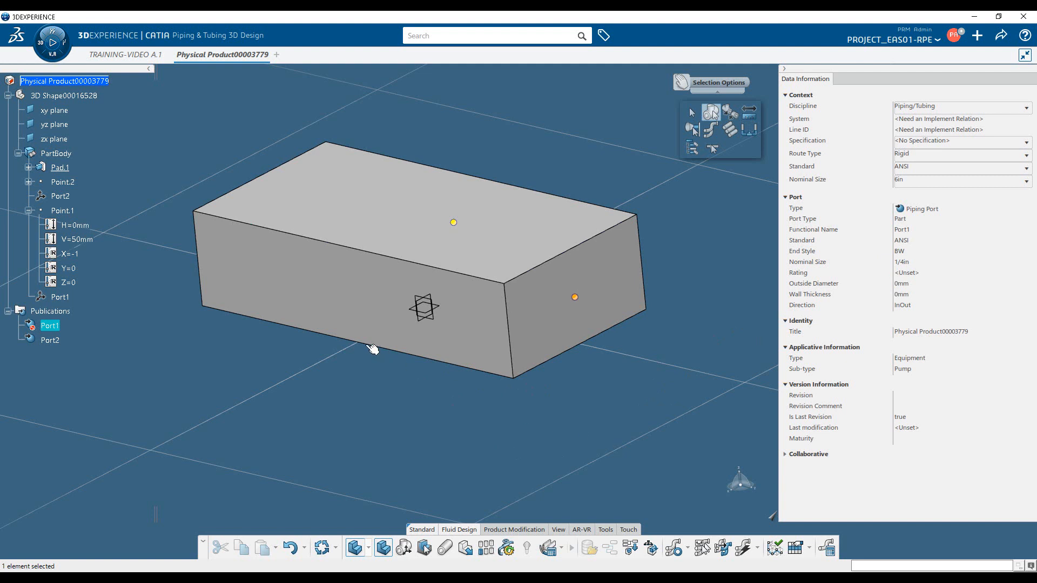
left_click(999, 38)
left_click(962, 54)
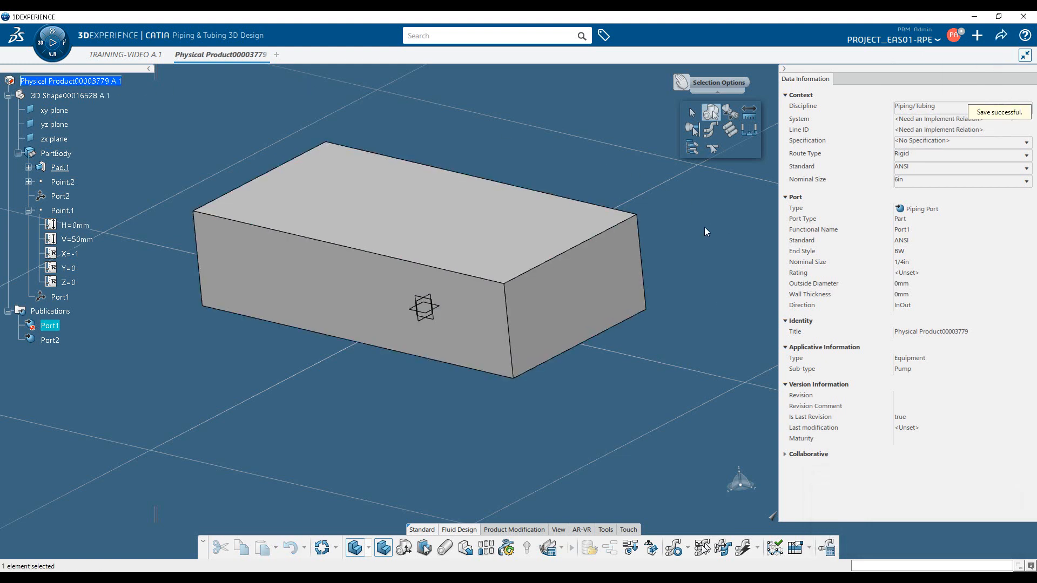
Create a new Piping Valve from the Piping and Tubing Physical content types
left_click(978, 37)
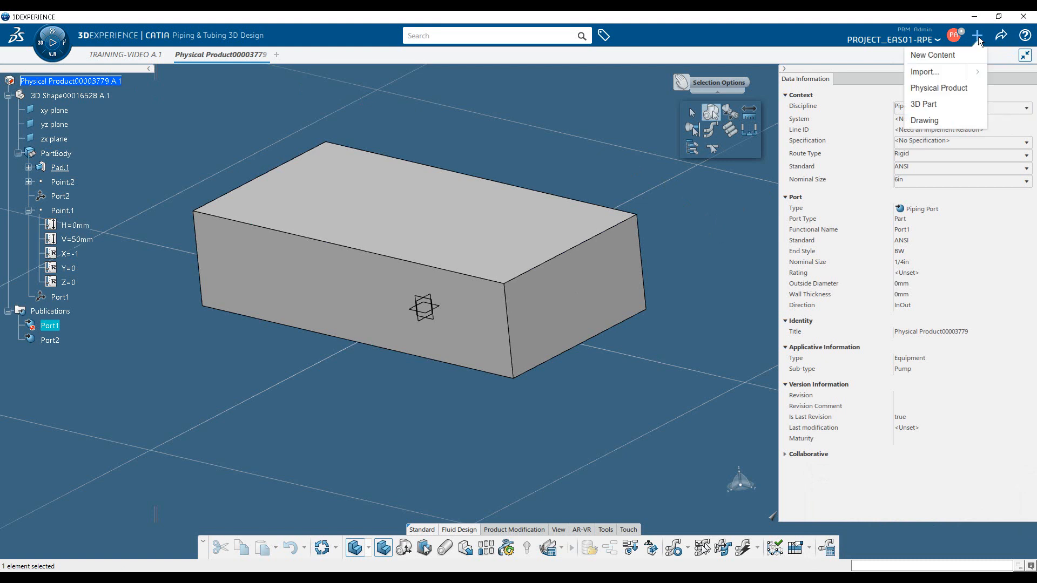
left_click(938, 52)
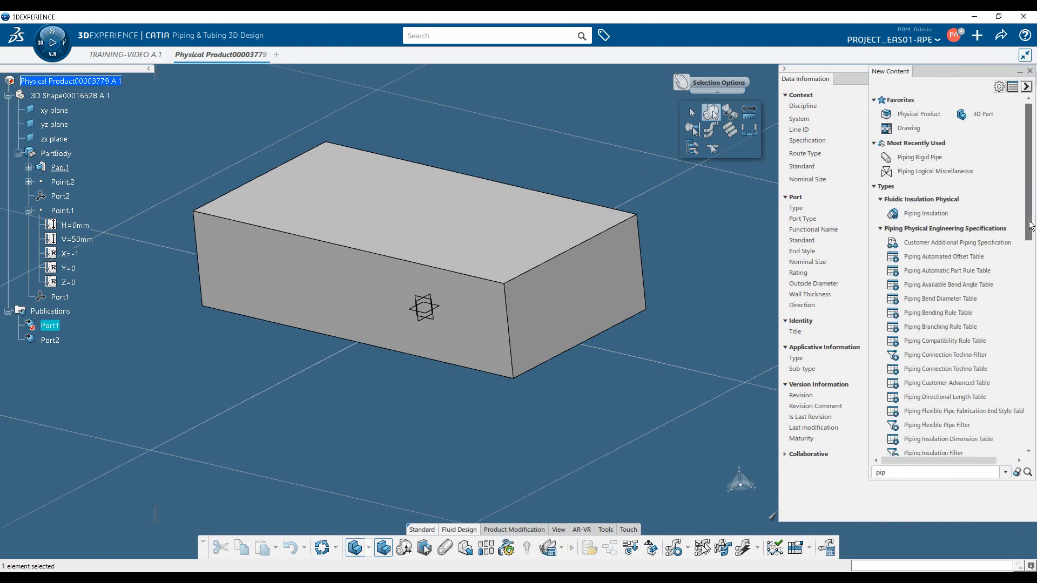
left_click_drag(1032, 226, 1028, 444)
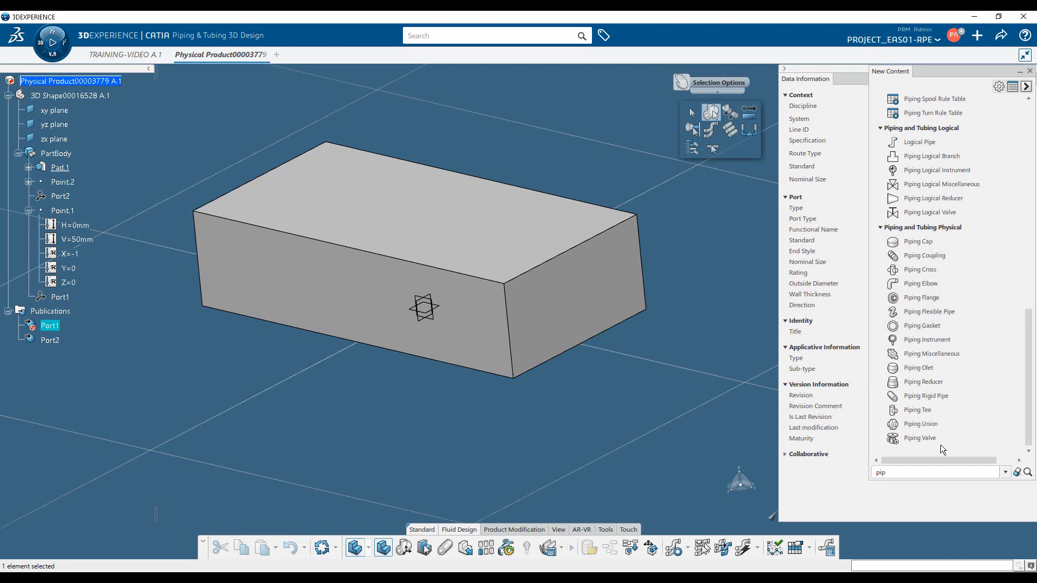
left_click(919, 438)
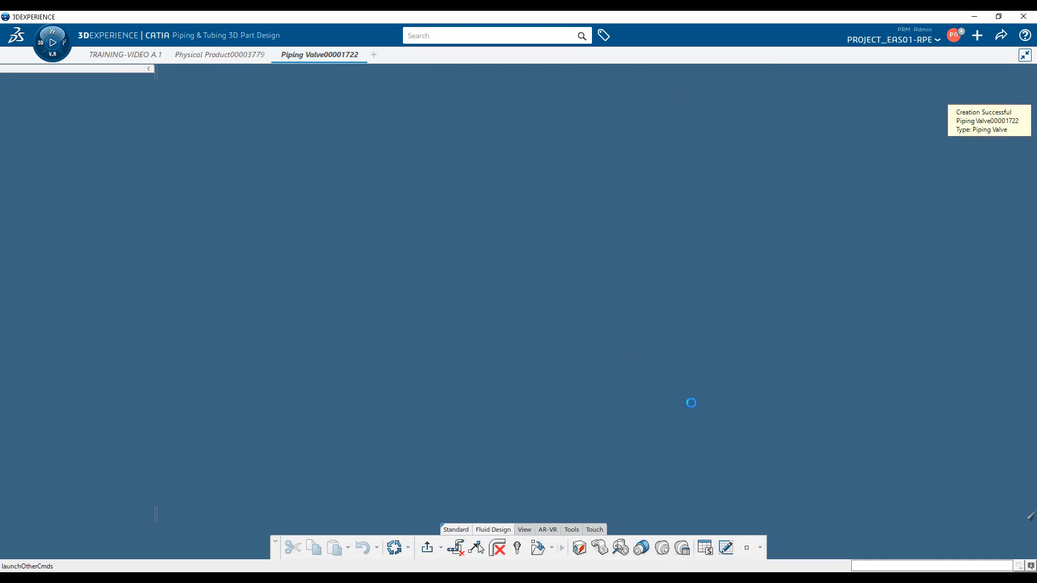
Switch to Part Design Essentials and sketch a circle centred on the origin in the valve's zx plane
left_click(523, 322)
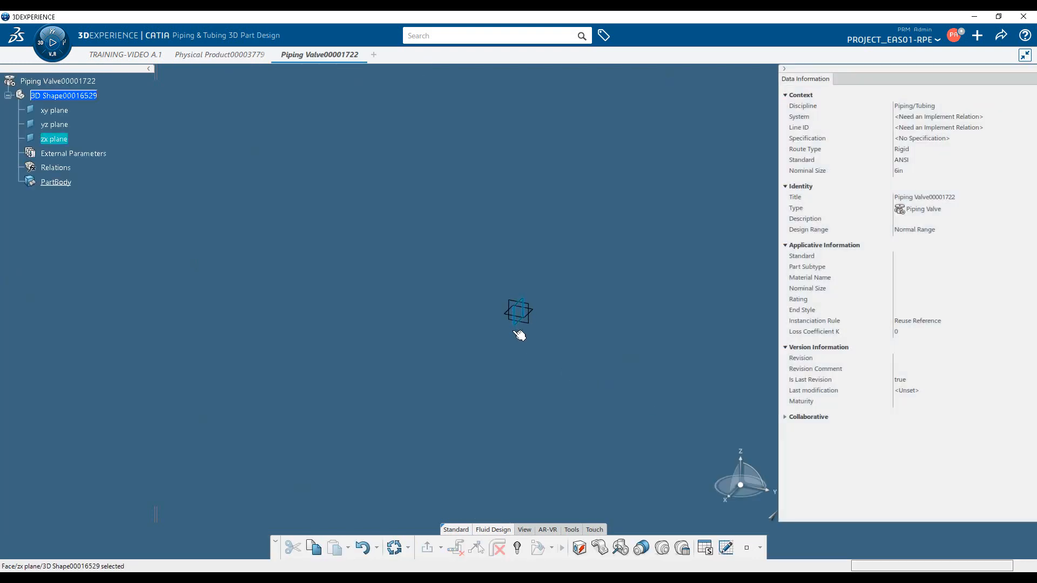
left_click(52, 41)
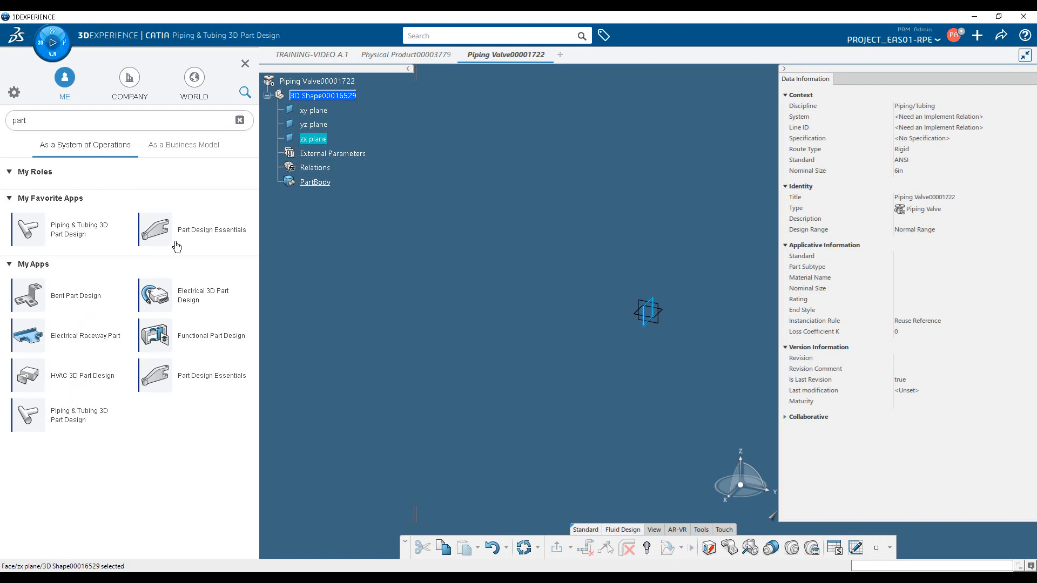
left_click(201, 238)
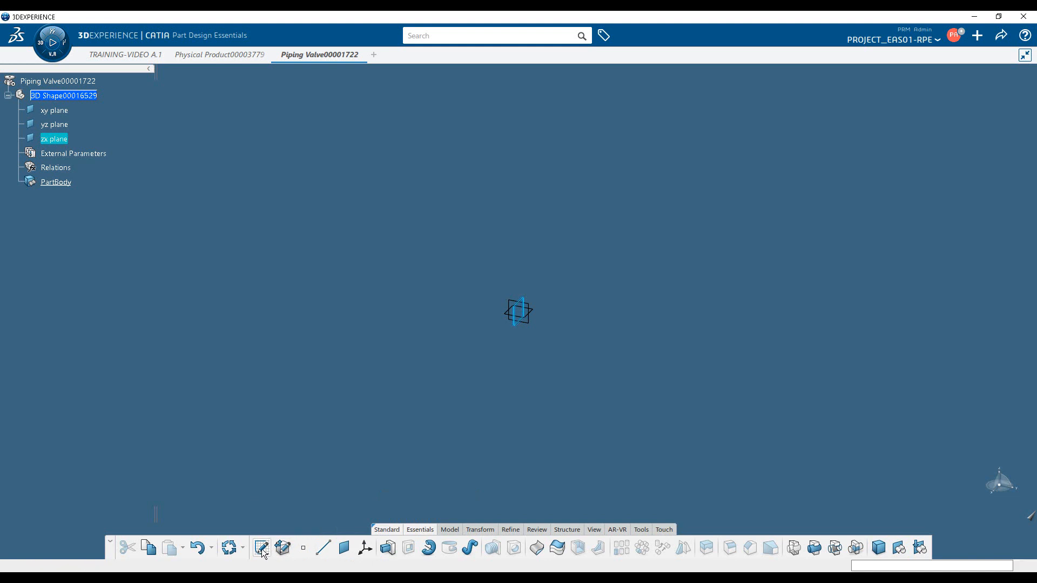
left_click(430, 548)
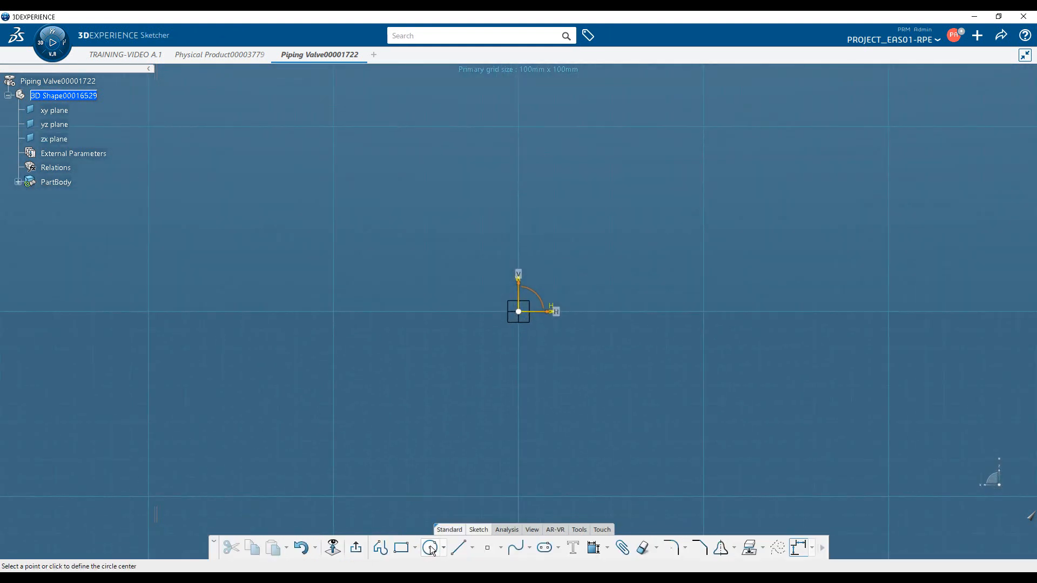
left_click(519, 311)
left_click(599, 339)
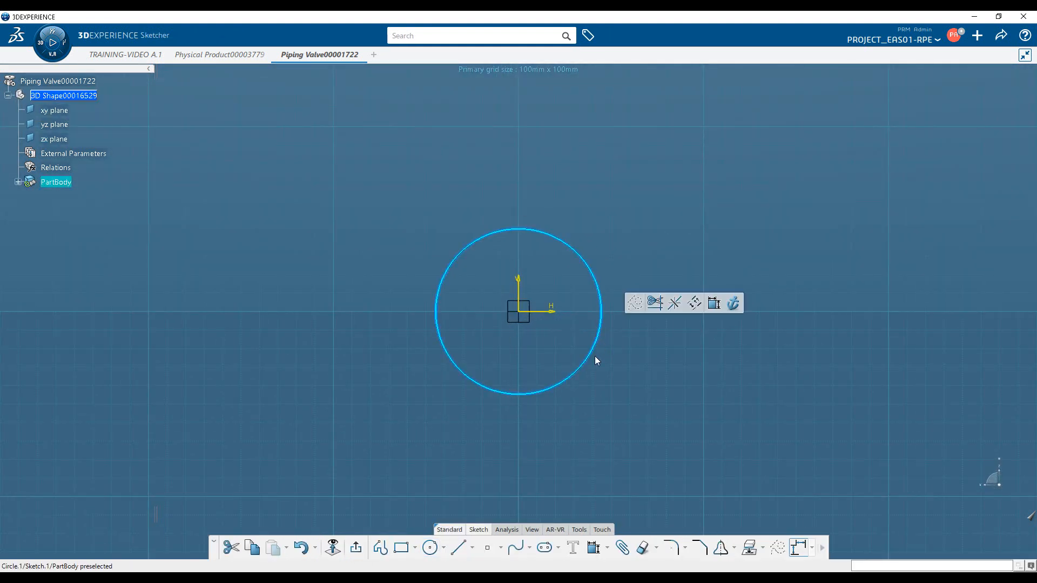
left_click(355, 550)
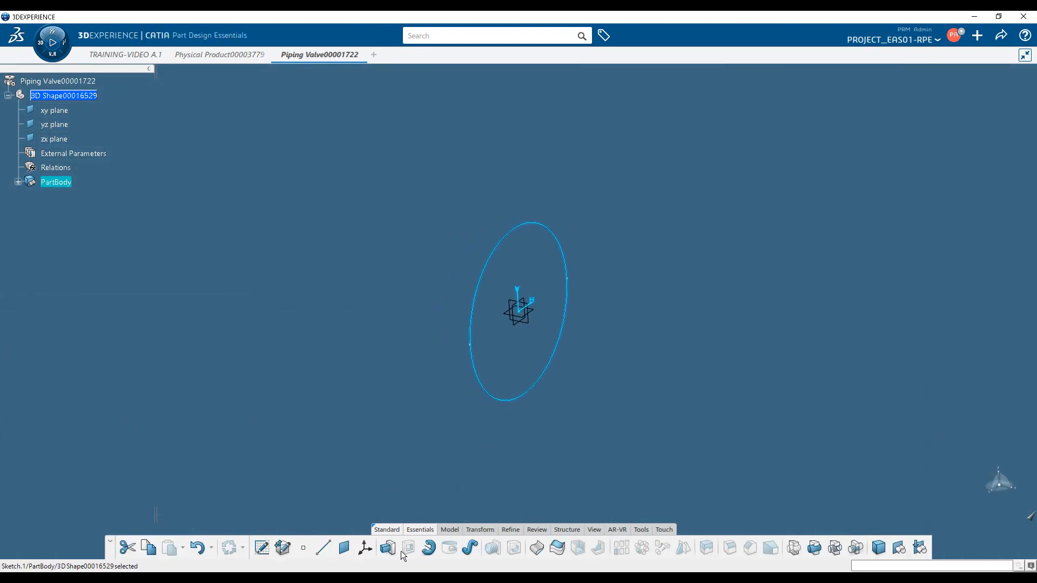
Pad the circle 100 mm and mirror the extent to both sides of the sketch plane
left_click(388, 547)
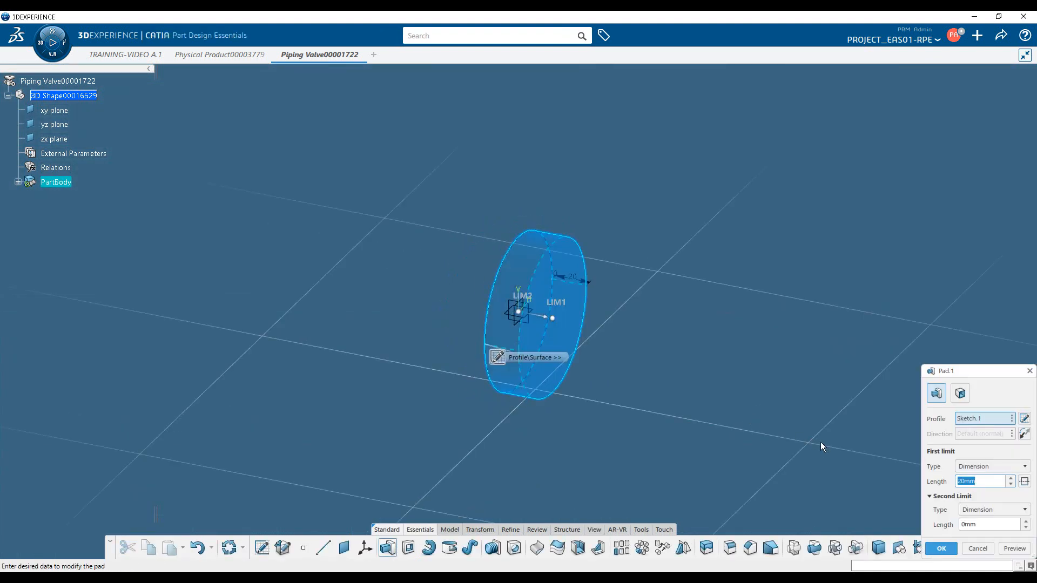
type("100")
key("Return")
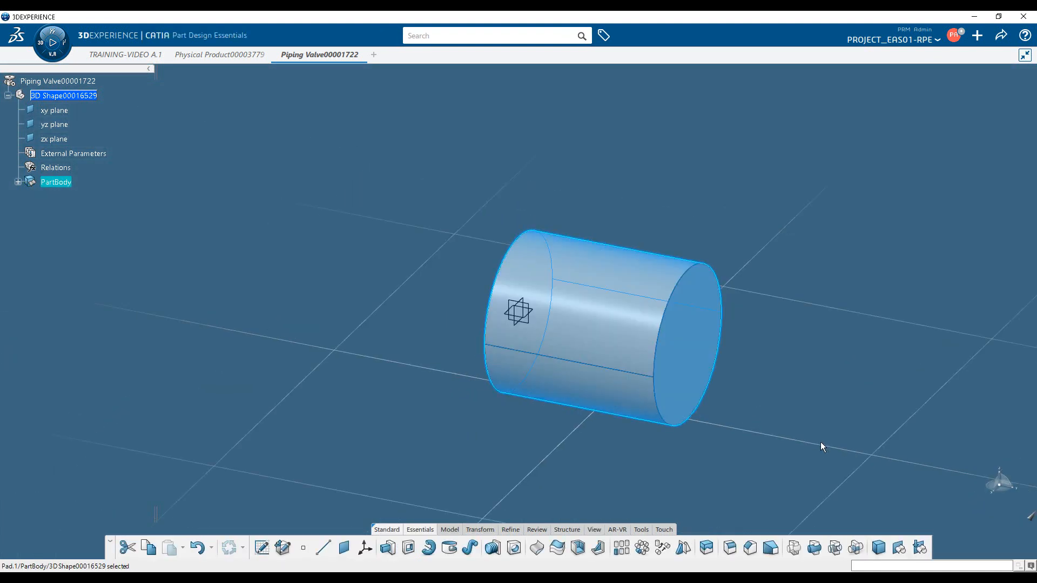
double_click(578, 375)
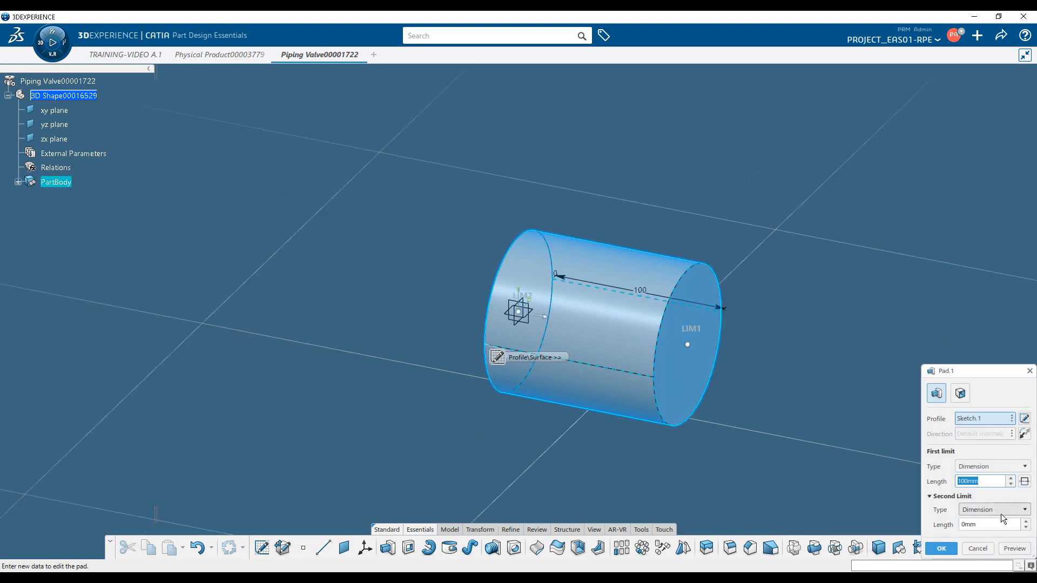
left_click(1025, 482)
left_click(941, 549)
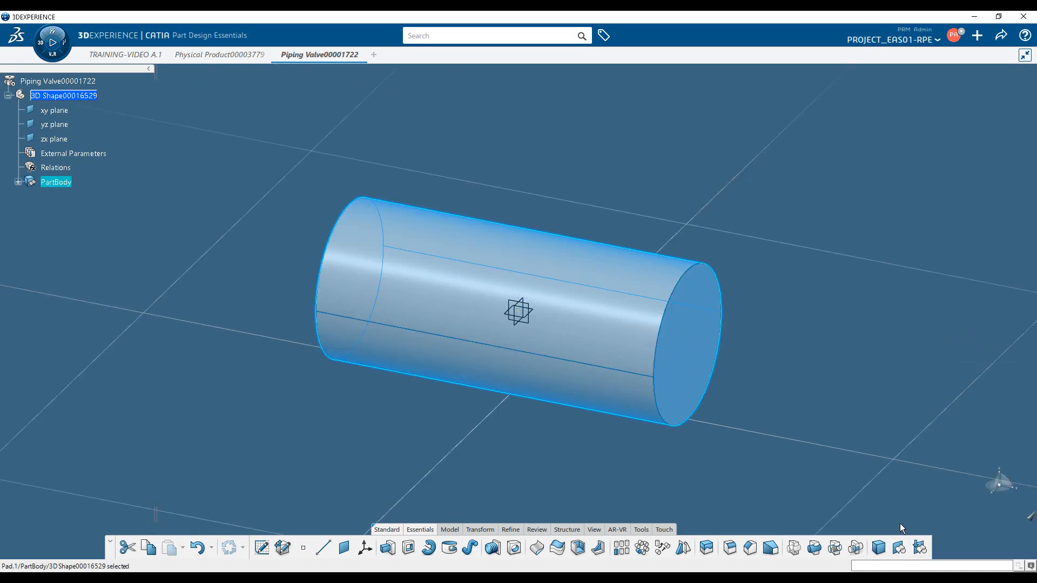
middle_click_drag(696, 404, 557, 412)
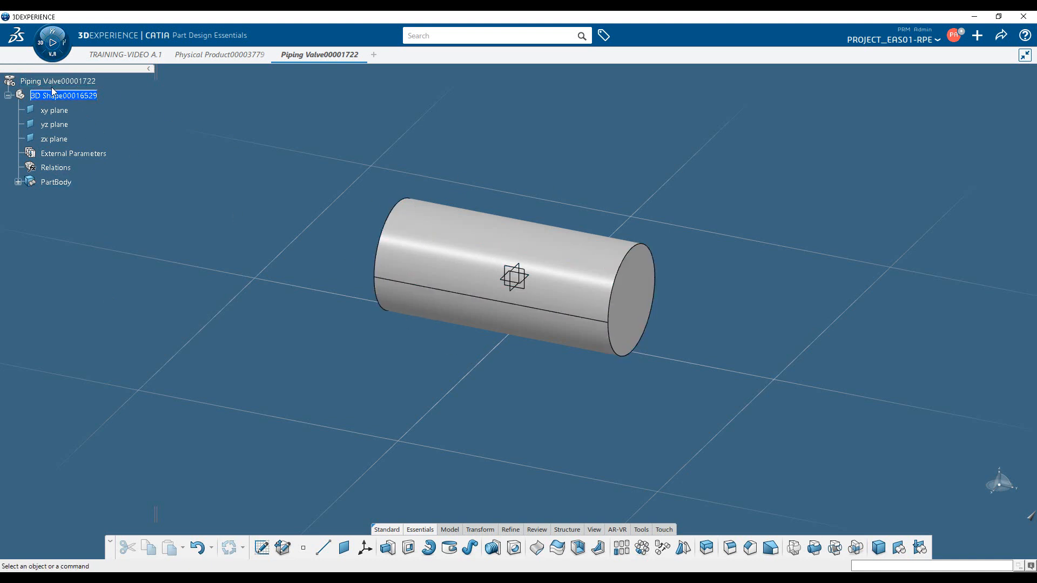
Switch to Piping & Tubing 3D Part Design and set the typed part's subtype to Ball Valve
left_click(42, 45)
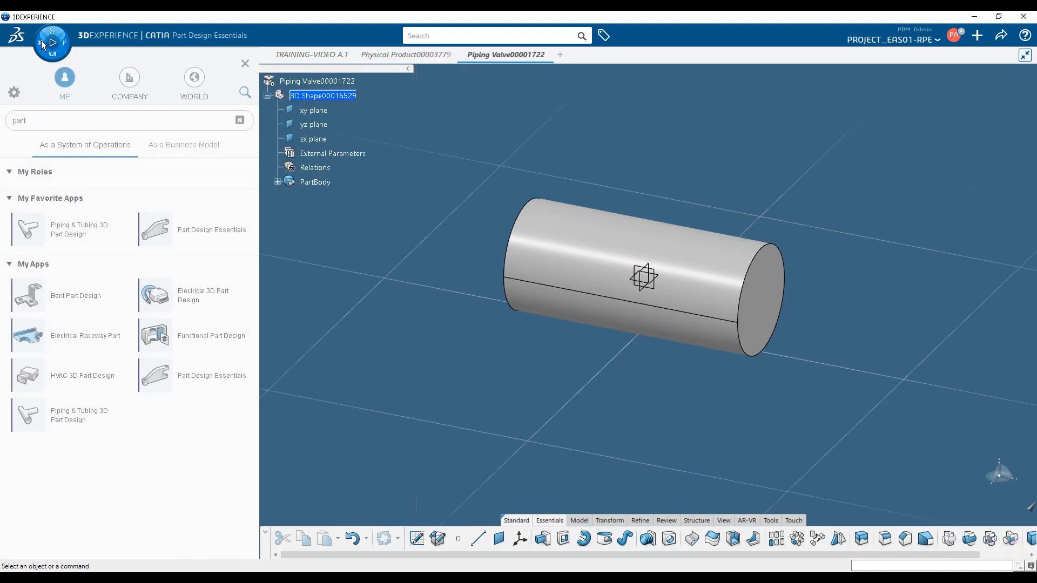
left_click(78, 419)
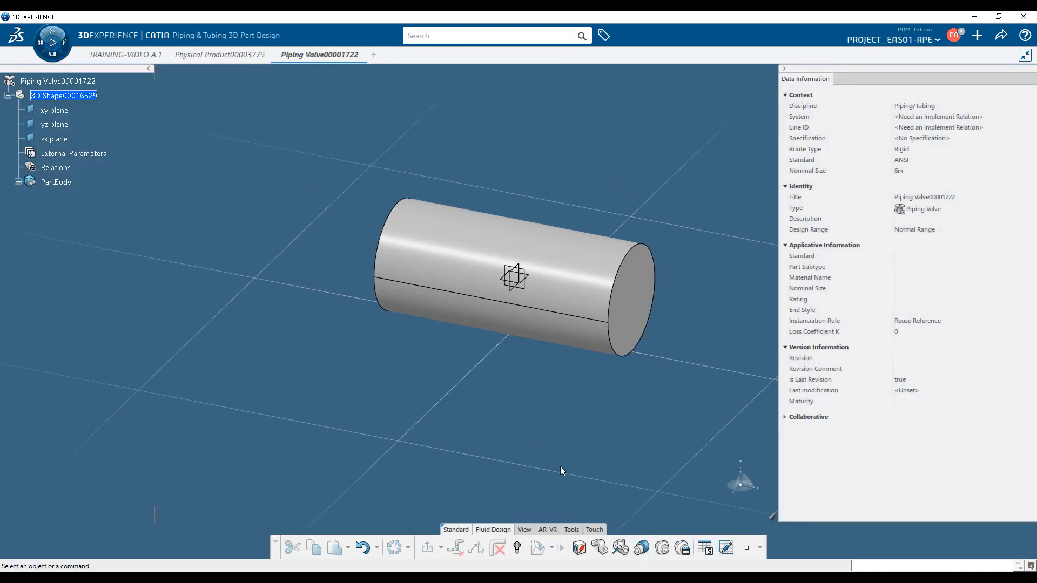
left_click(621, 549)
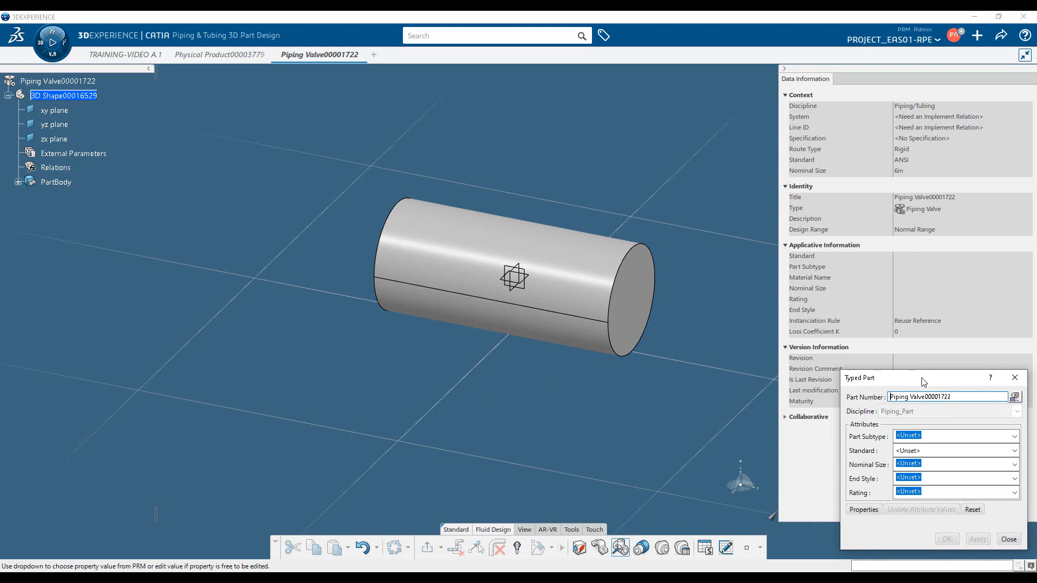
left_click_drag(923, 382, 213, 282)
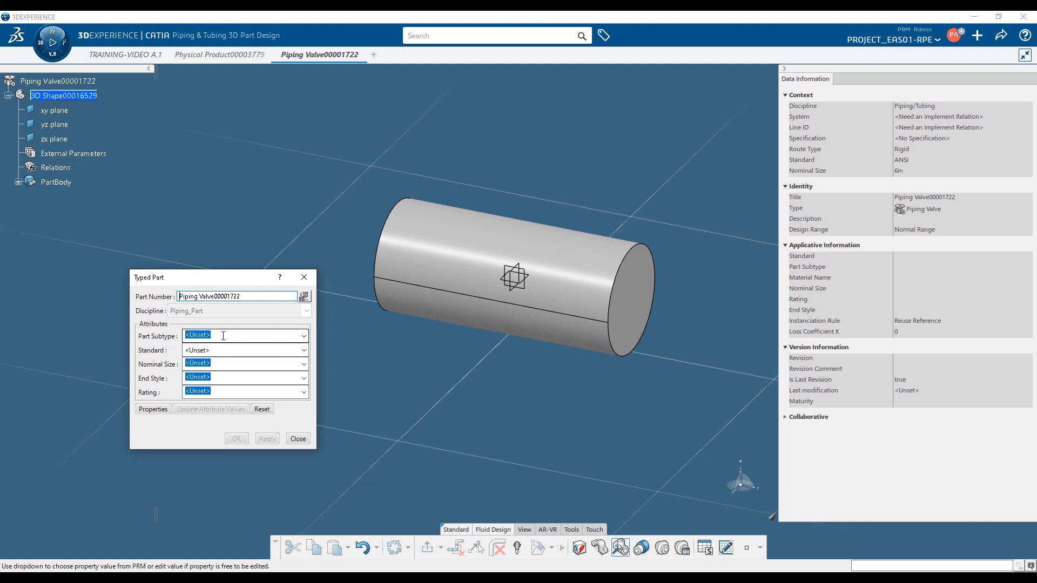
left_click(303, 337)
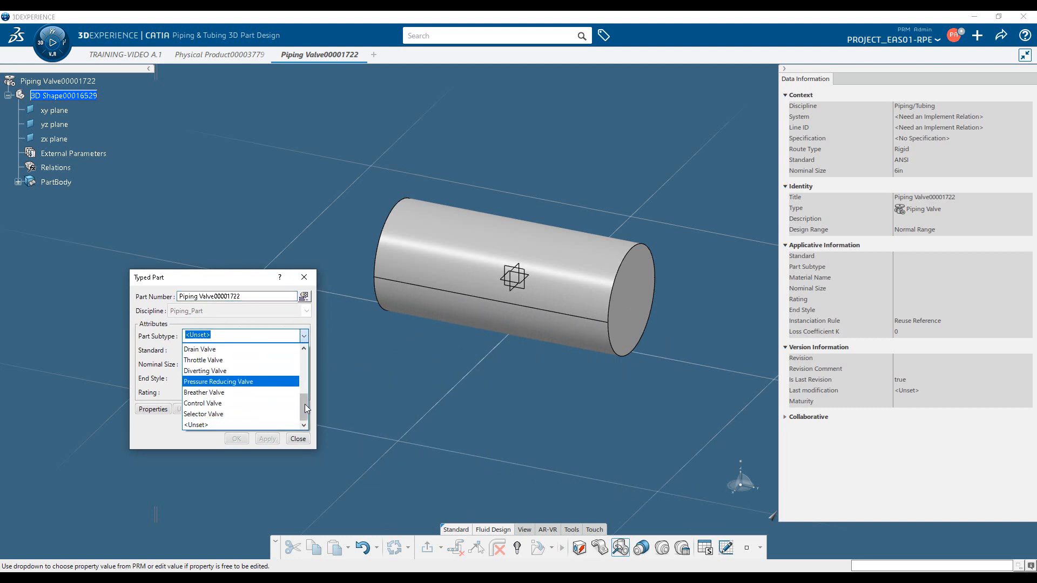
left_click_drag(304, 404, 307, 362)
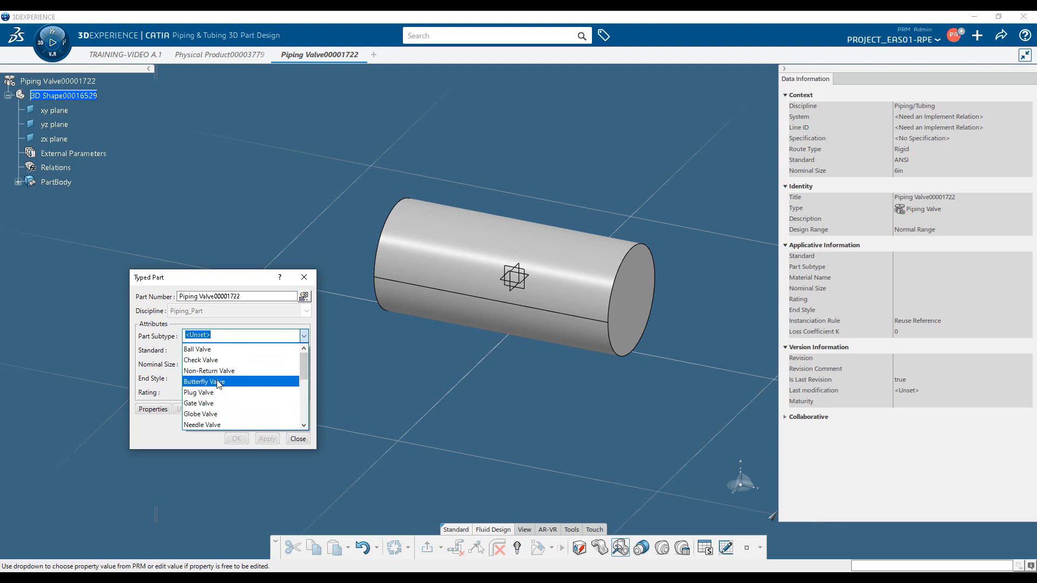
left_click(201, 350)
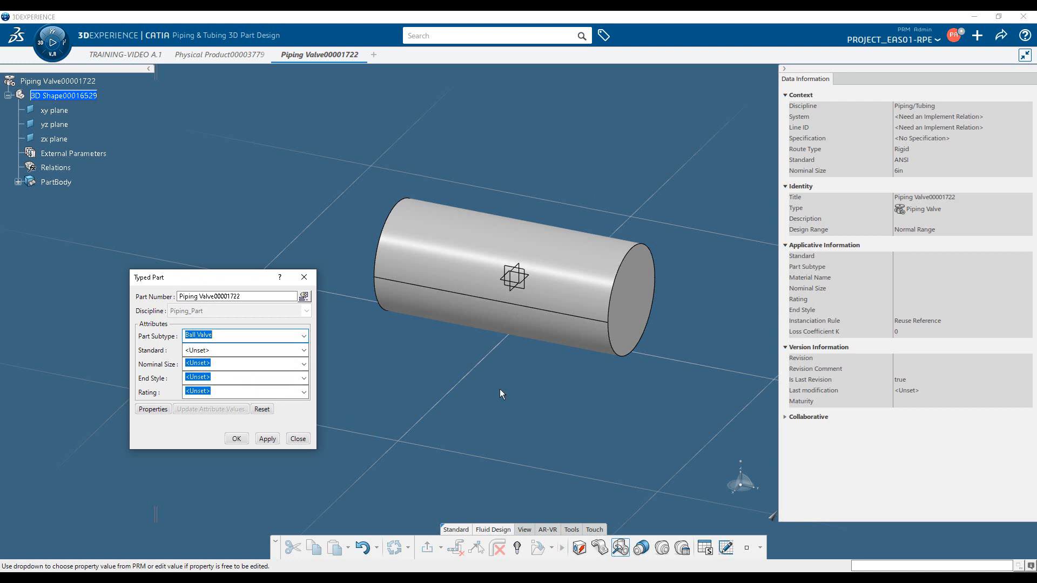
Set the valve's standard to ANSI, accept the reset of dependent attributes, and confirm the typed part with nominal size unset
left_click(303, 350)
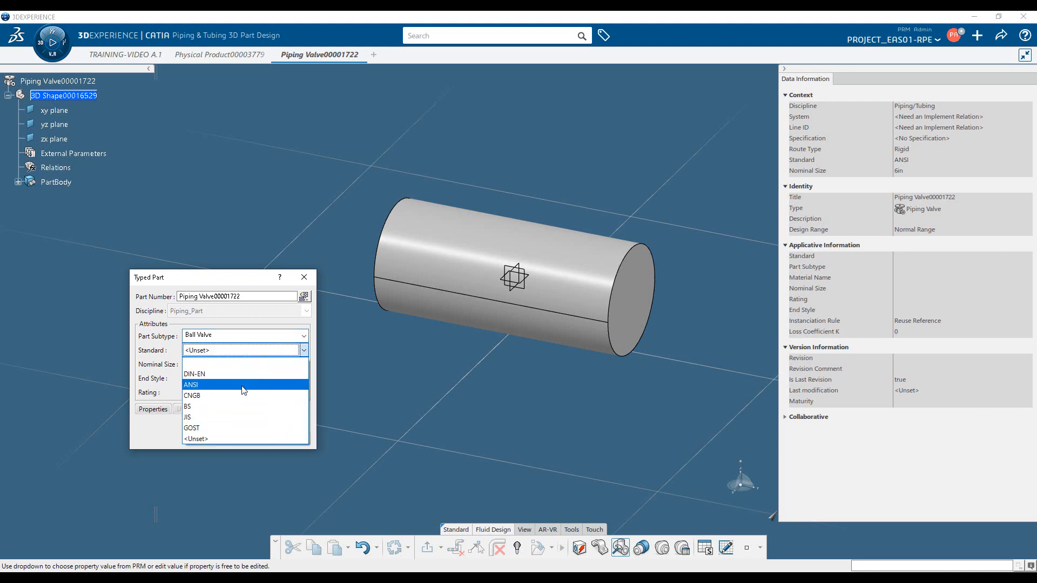
left_click(246, 385)
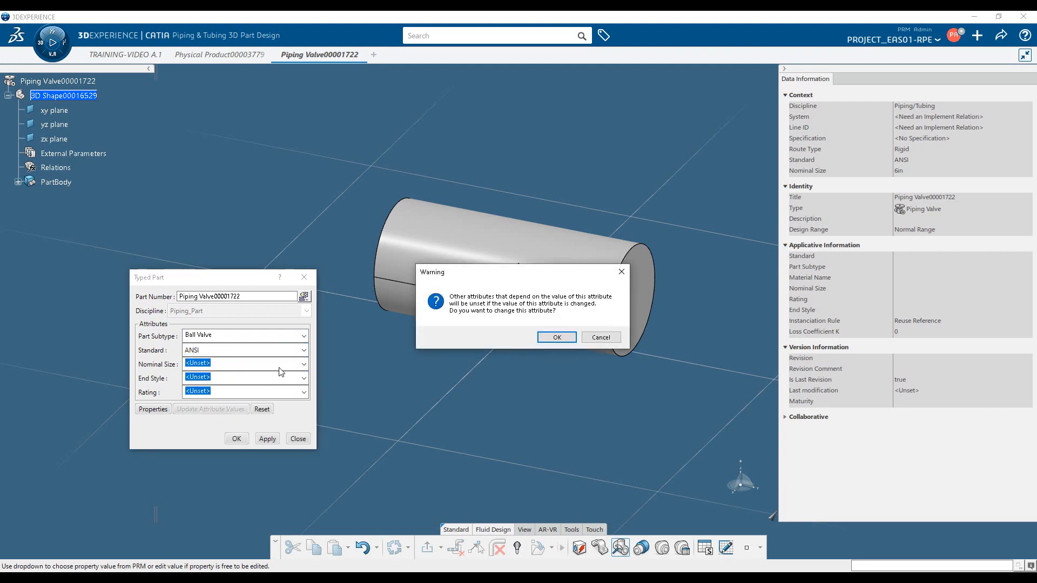
left_click(558, 337)
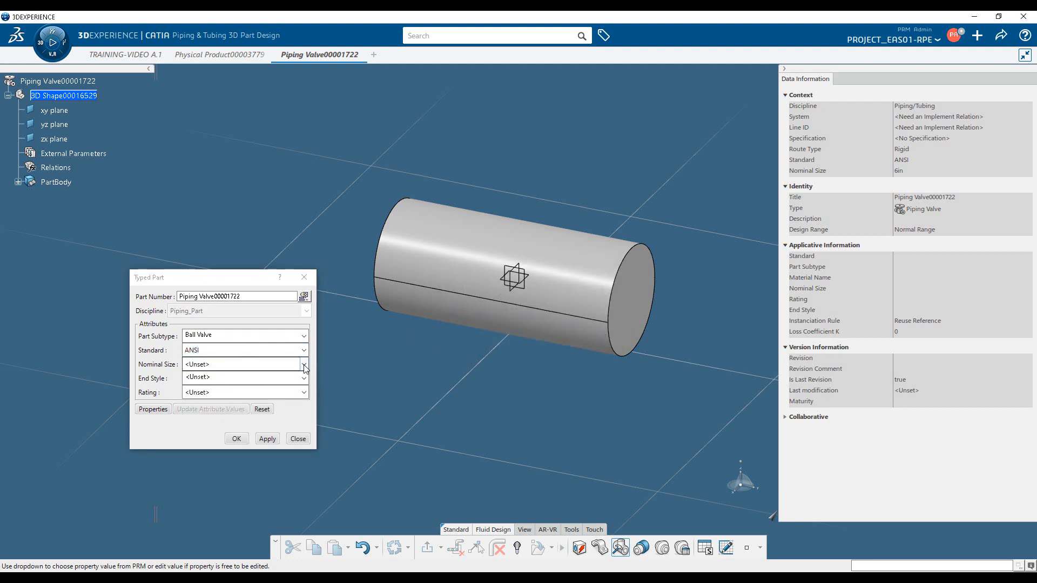
left_click(273, 364)
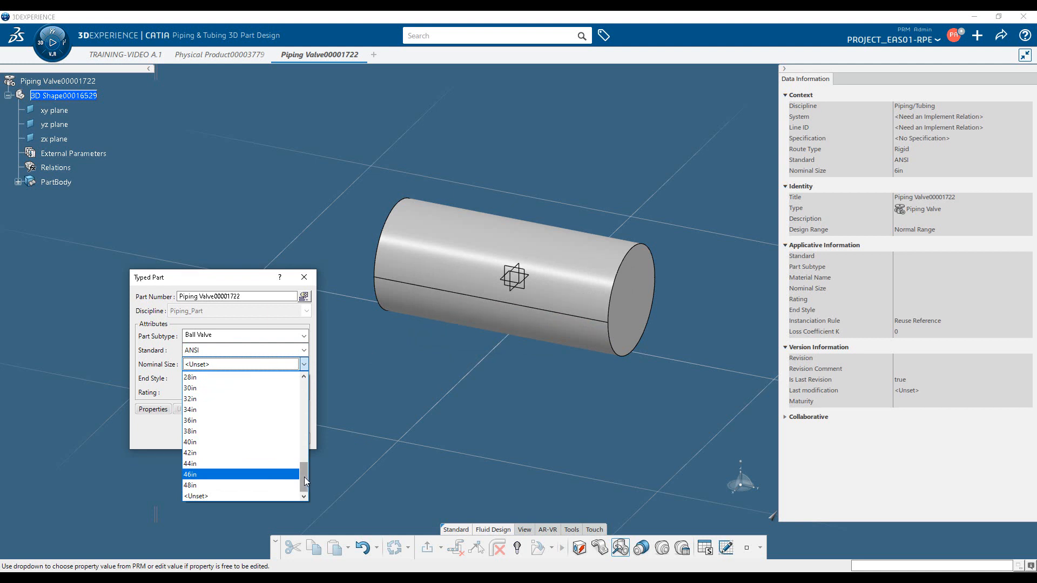
left_click_drag(304, 477, 300, 410)
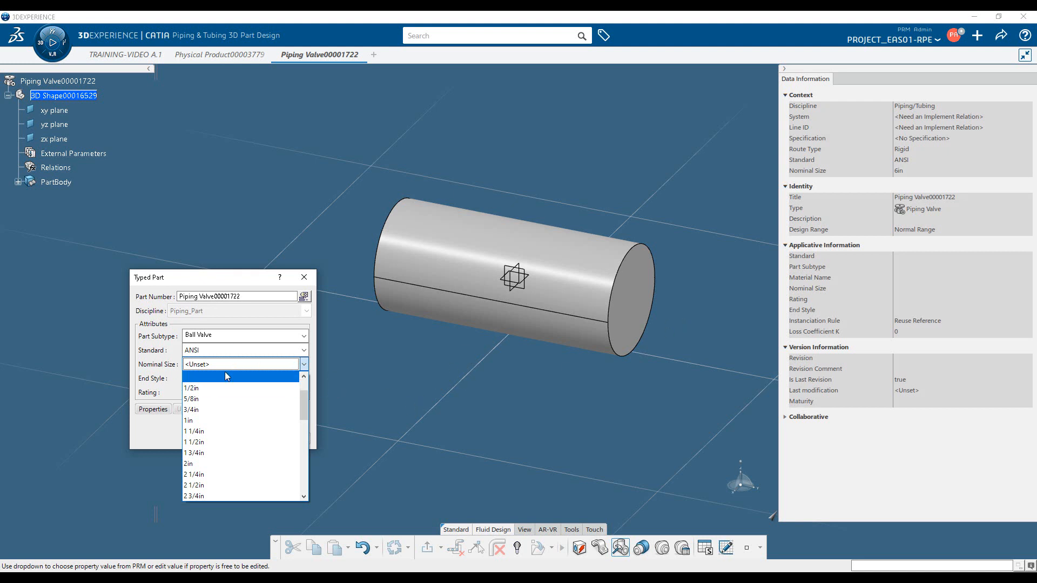
left_click(448, 384)
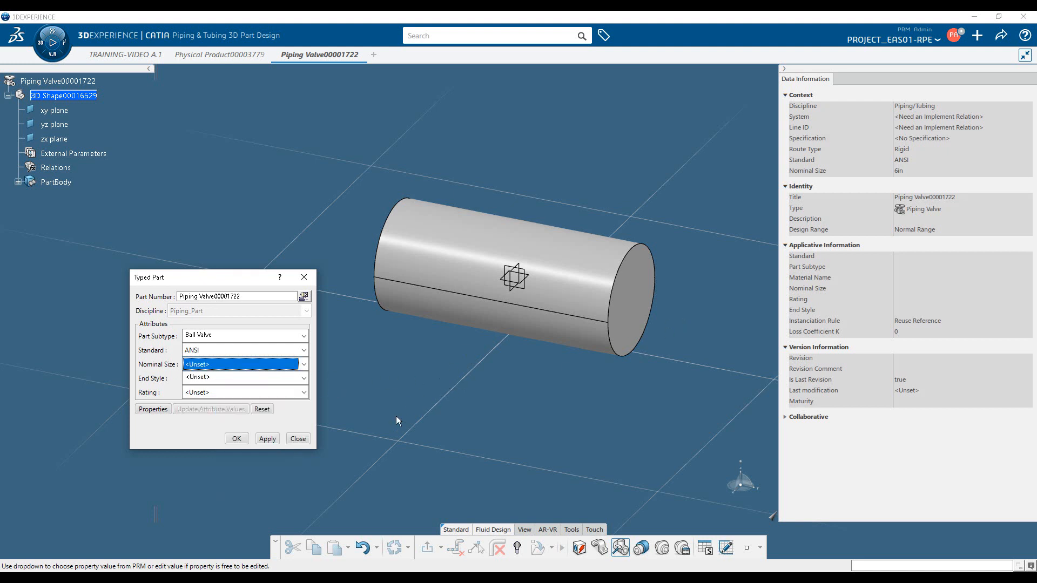
left_click(236, 440)
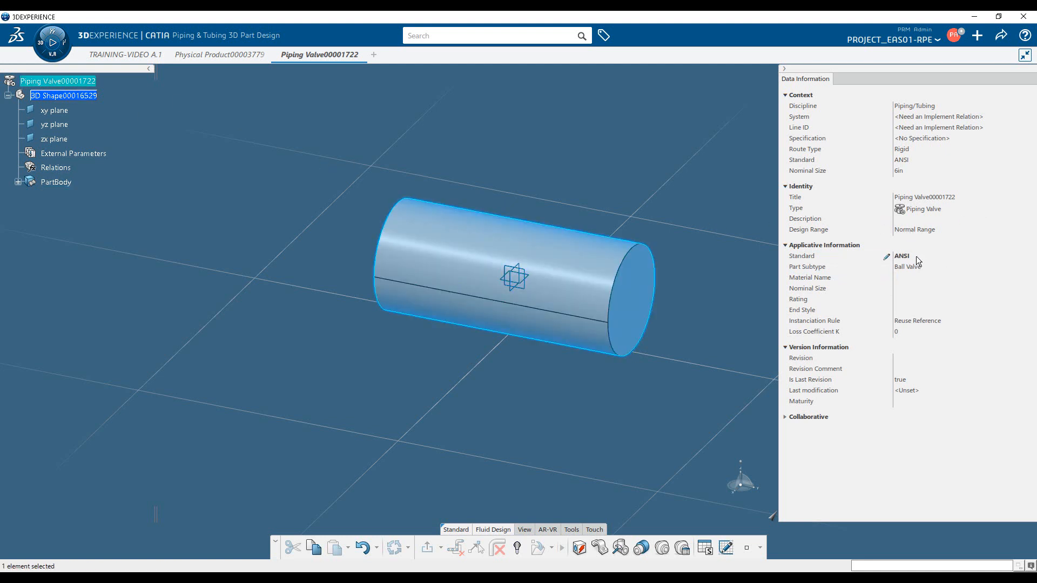
Start adding a piping port to the valve and create its extremity point at H 0 mm, V 0 mm on one circular end face
left_click(664, 549)
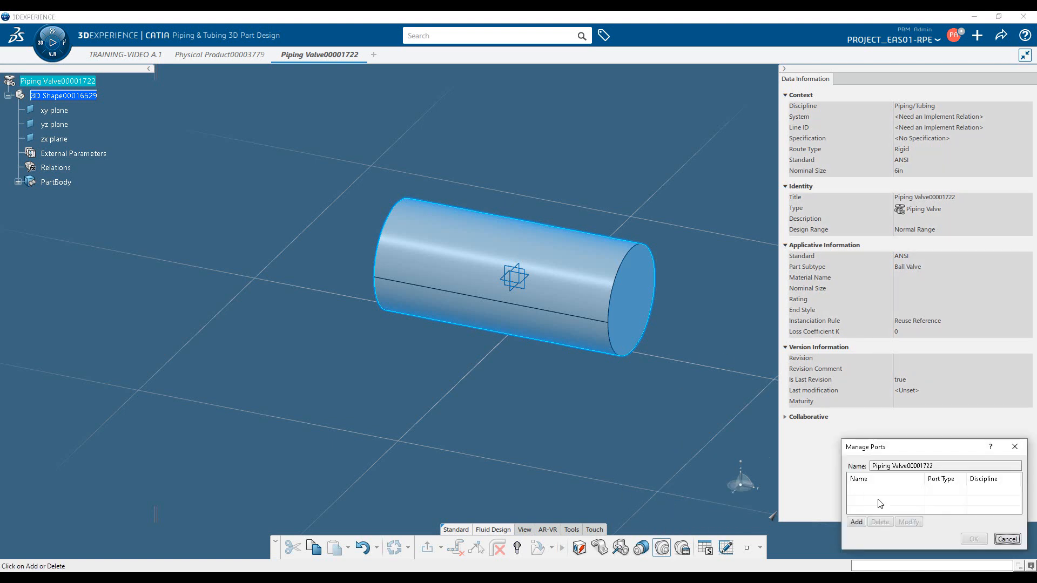
left_click(856, 522)
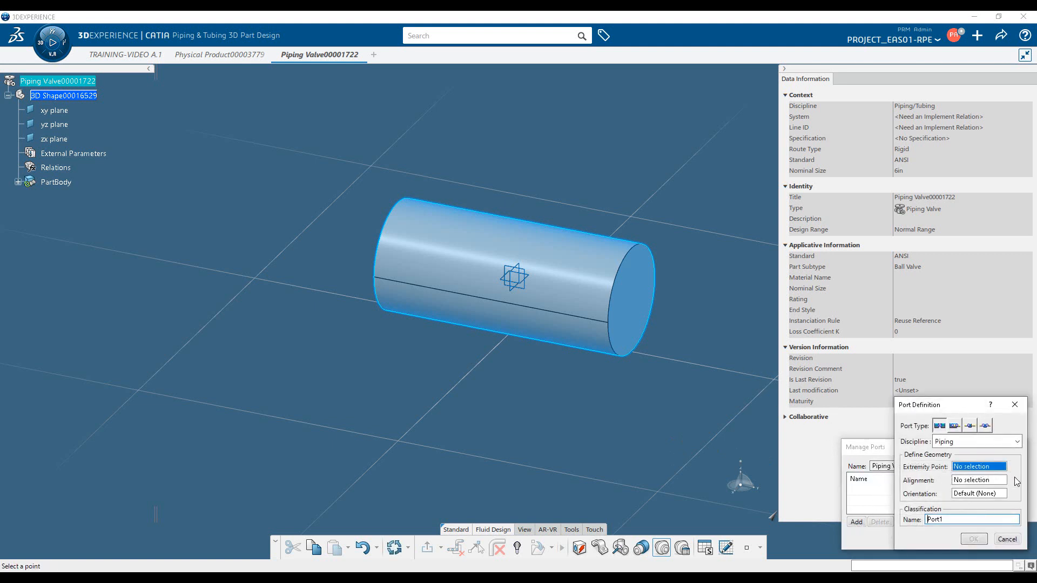
right_click(993, 474)
mouse_move(991, 481)
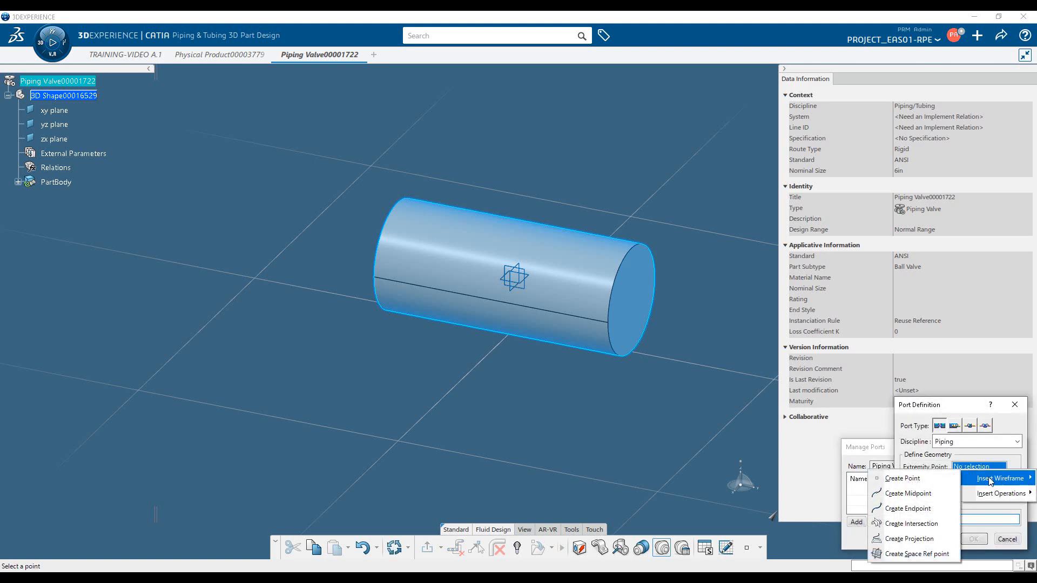
left_click(955, 409)
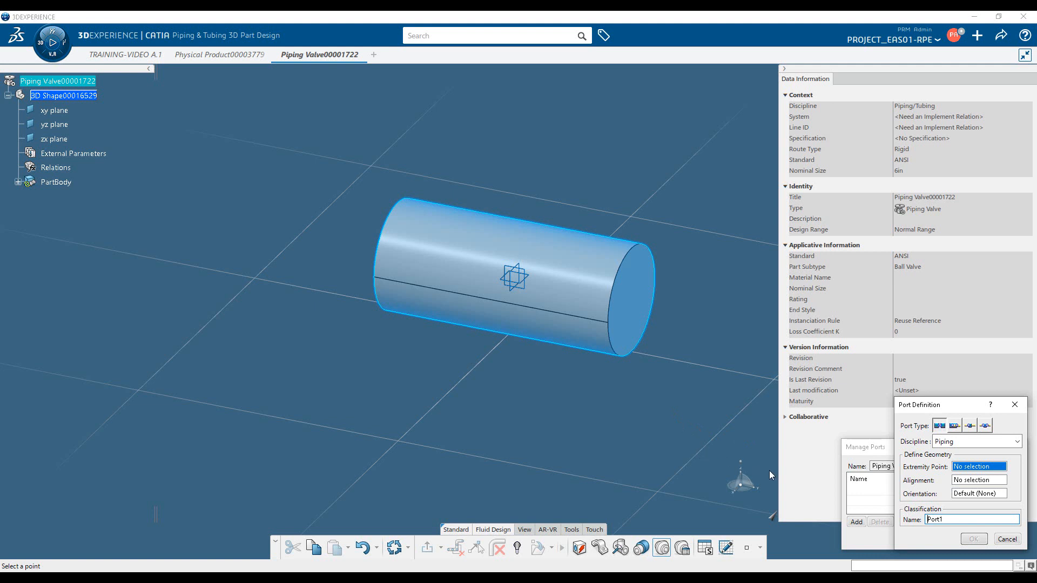
right_click(988, 467)
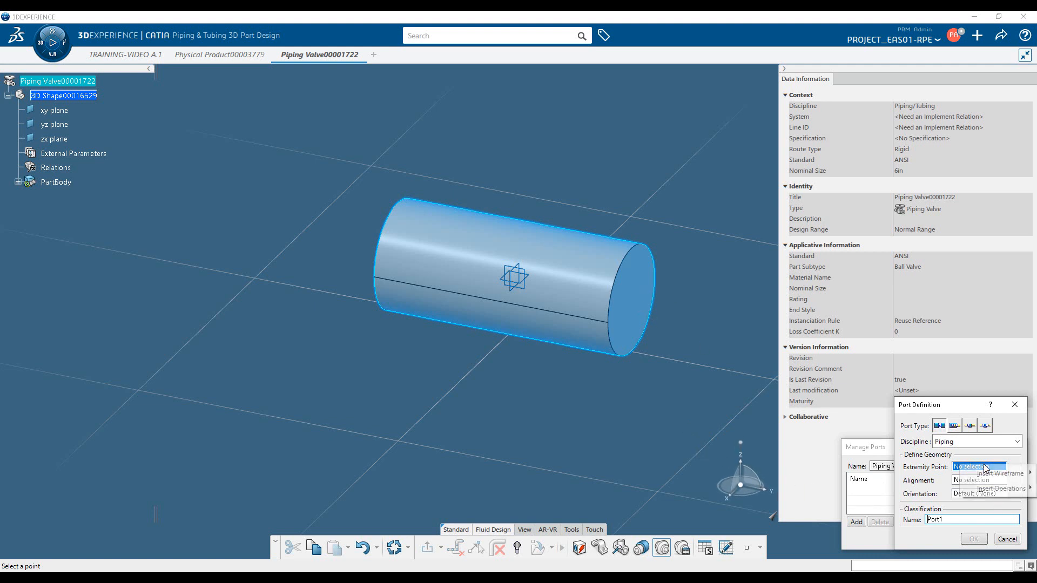
mouse_move(999, 473)
left_click(931, 475)
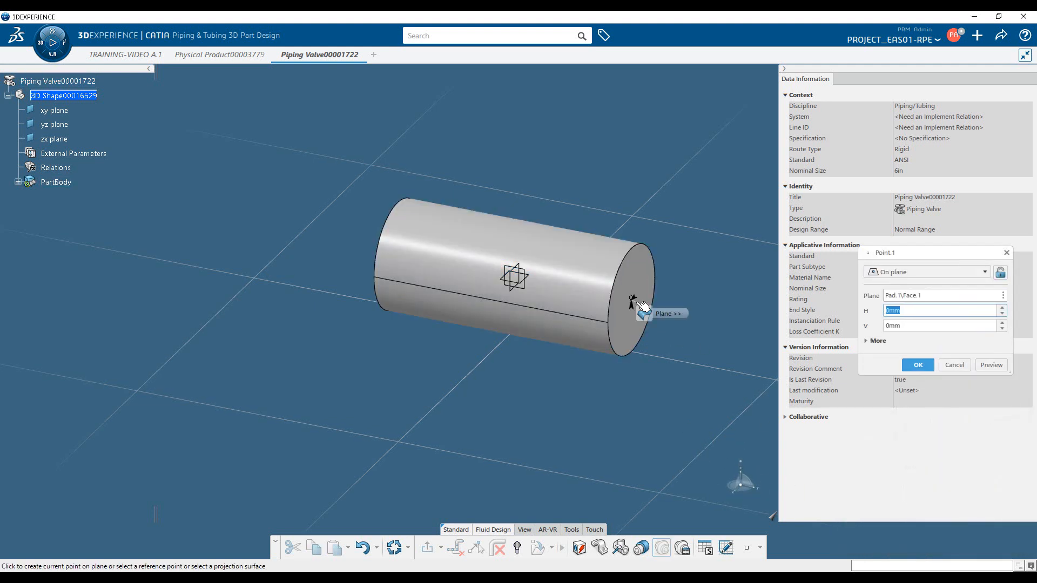
key("Return")
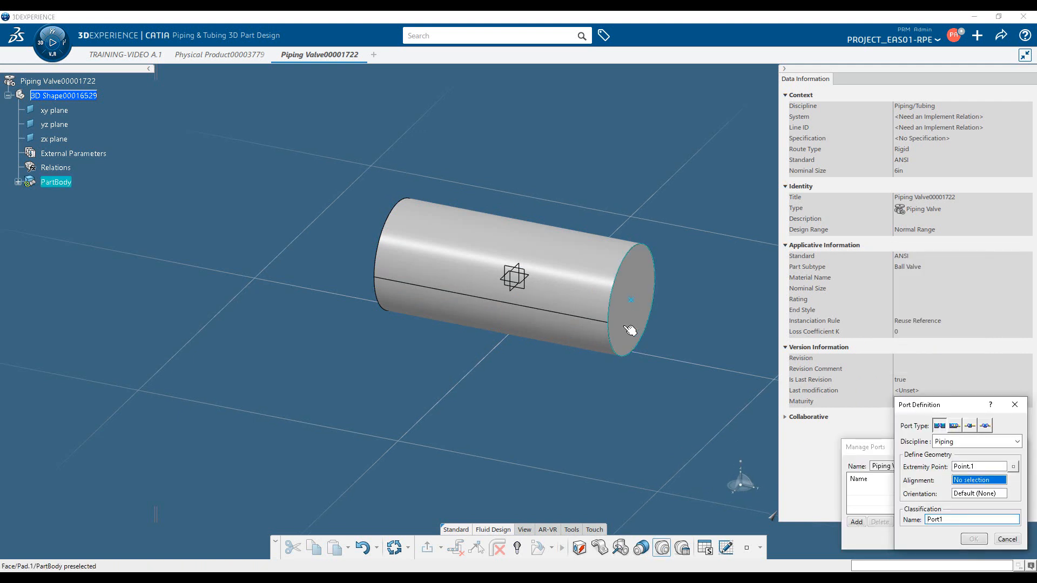
Align Port1 to that end face, orient it by the xy plane, and confirm the port definition
left_click(641, 305)
left_click(517, 277)
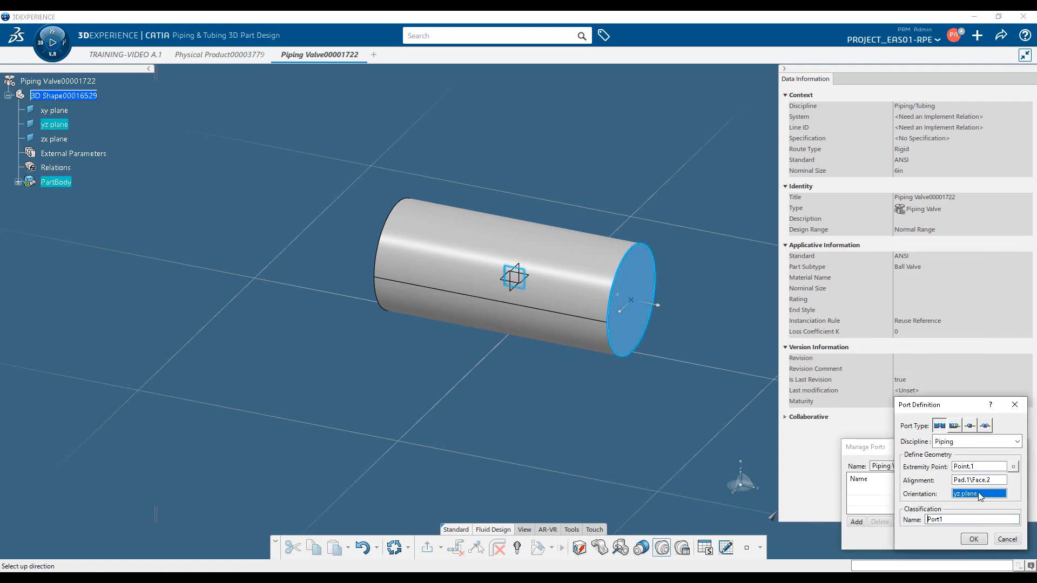
left_click(532, 281)
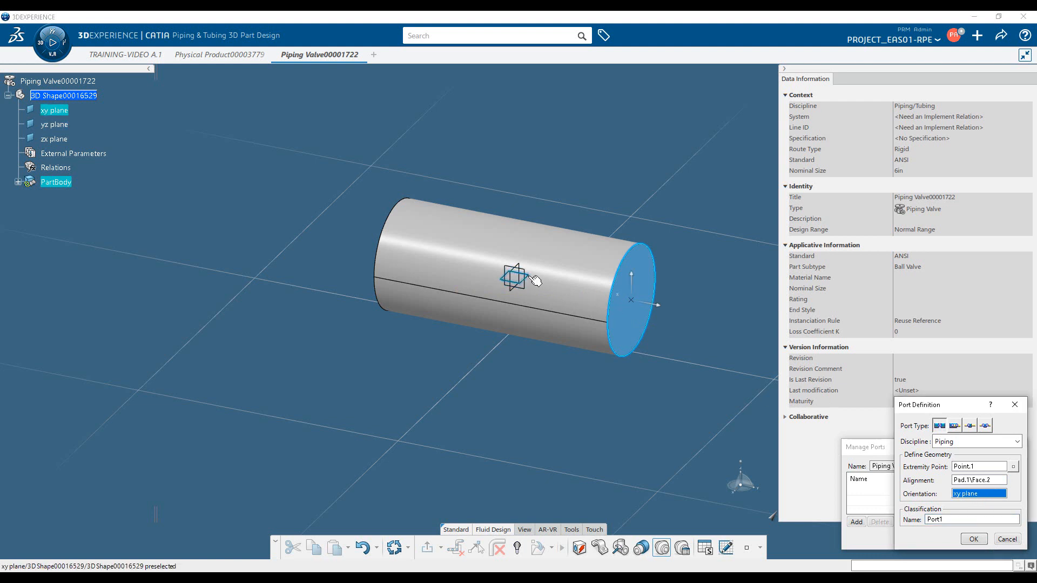
left_click(974, 539)
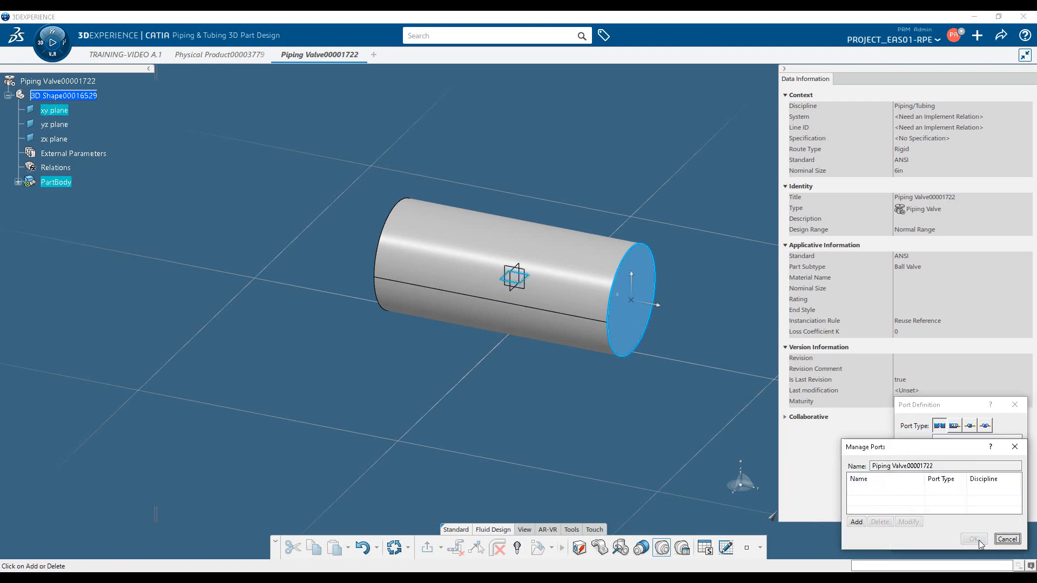
Start defining a second piping port for the valve's opposite end face
left_click(857, 522)
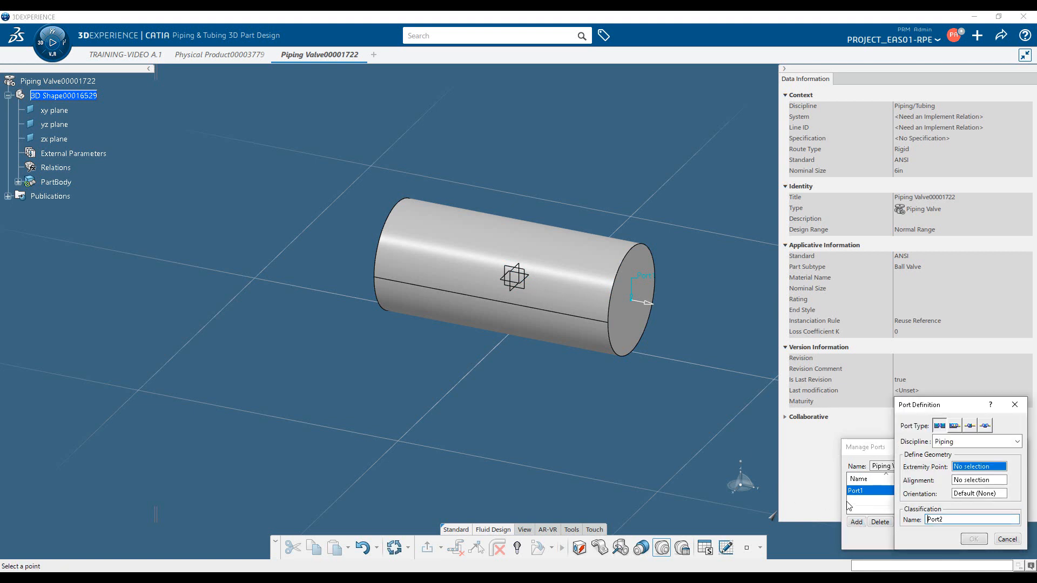
middle_click_drag(541, 386, 1036, 450)
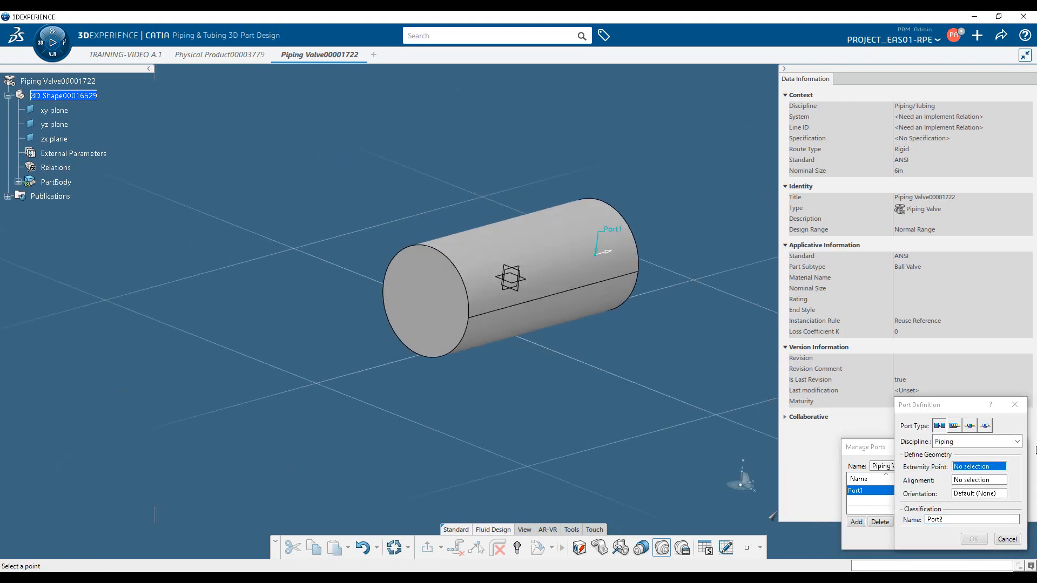
right_click(1001, 469)
mouse_move(955, 478)
left_click(886, 475)
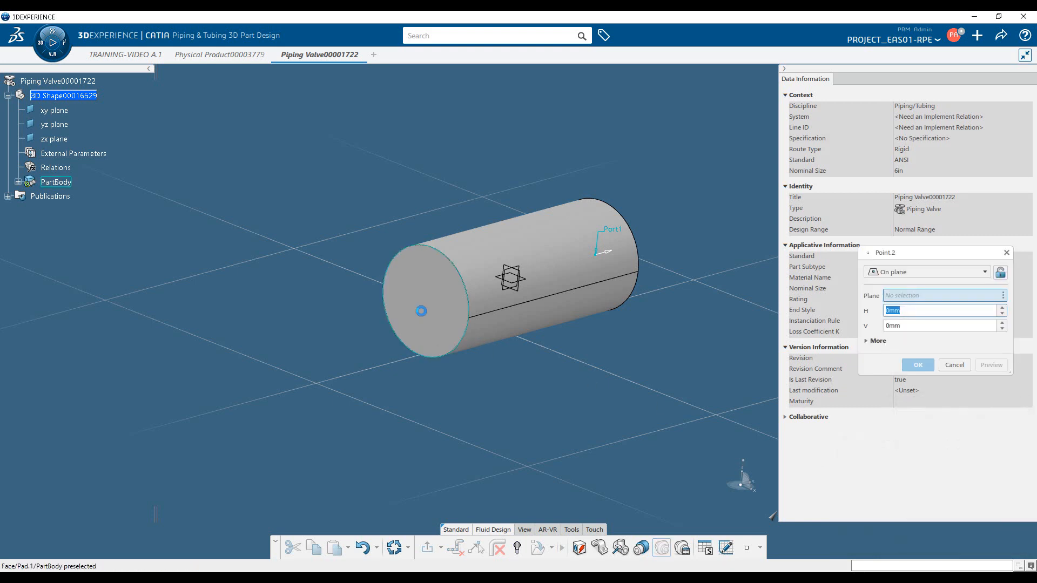
left_click(422, 311)
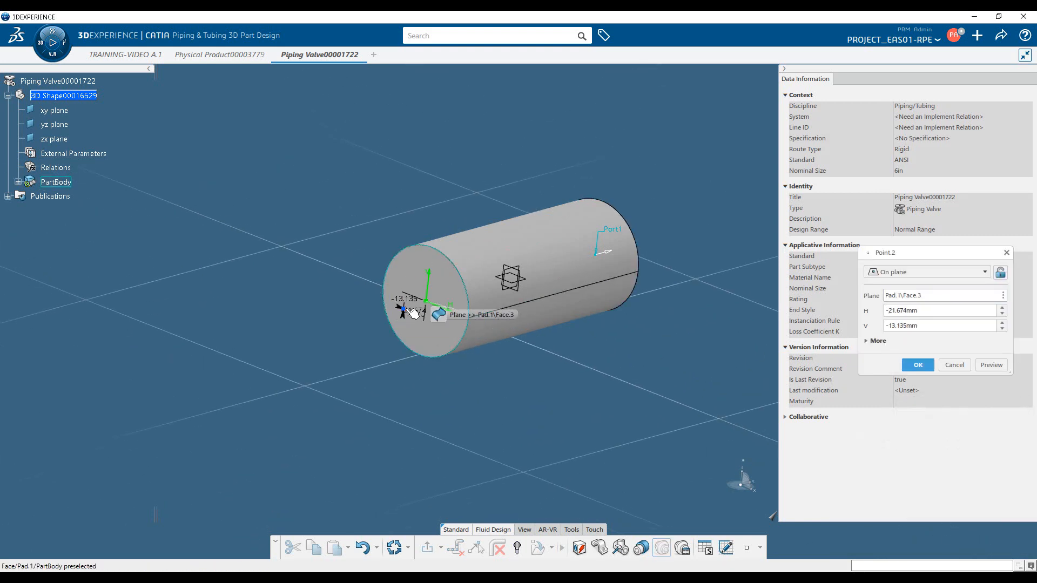
key("Escape")
Create Port2's extremity point at H 0 mm, V 0 mm on the opposite circular end face
right_click(980, 465)
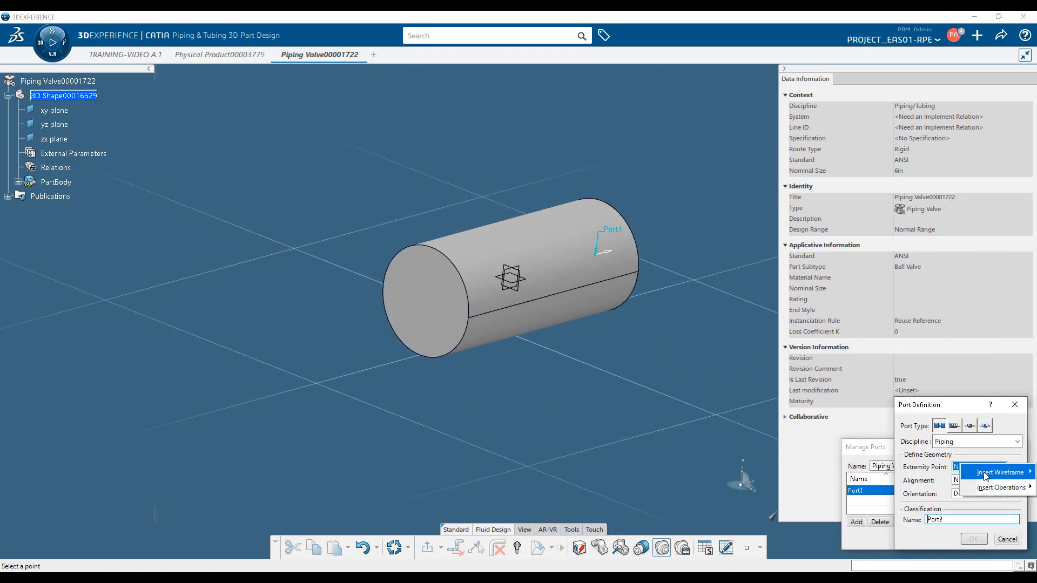
mouse_move(986, 475)
left_click(890, 471)
left_click(428, 314)
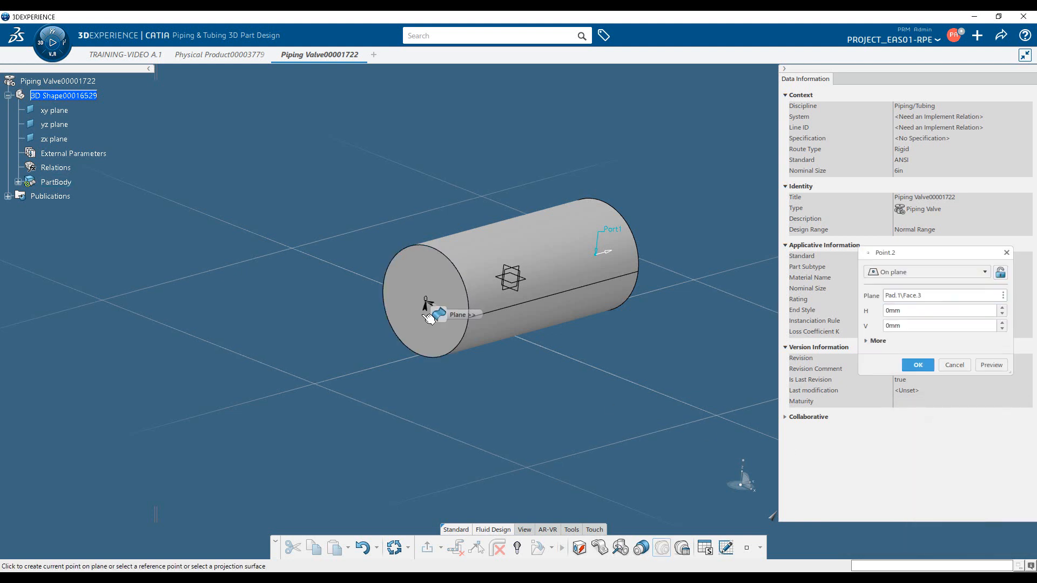
left_click(429, 317)
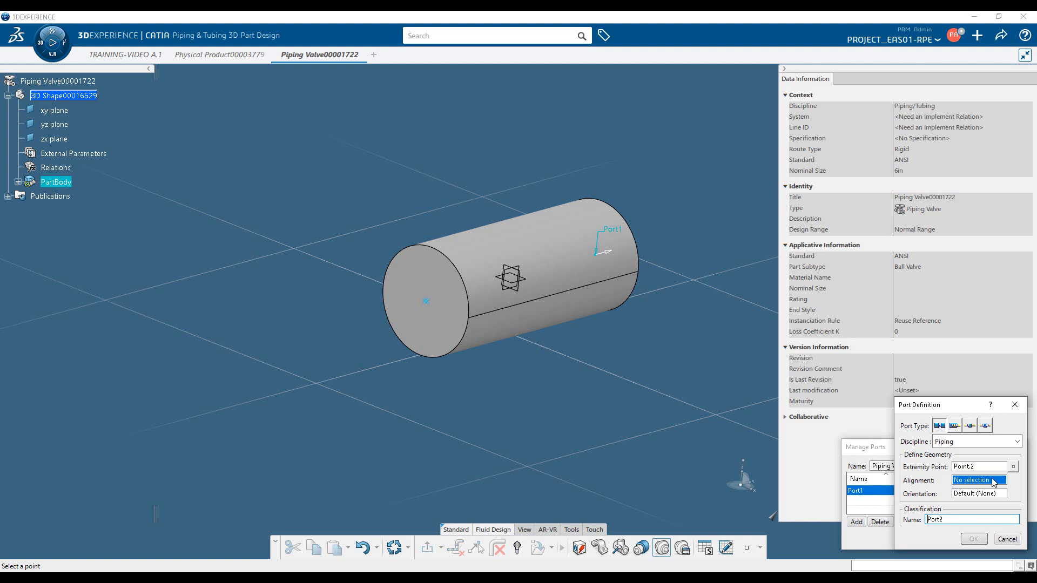
Align Port2 to the opposite end face, orient it by the xy plane, and confirm both ports
left_click(440, 338)
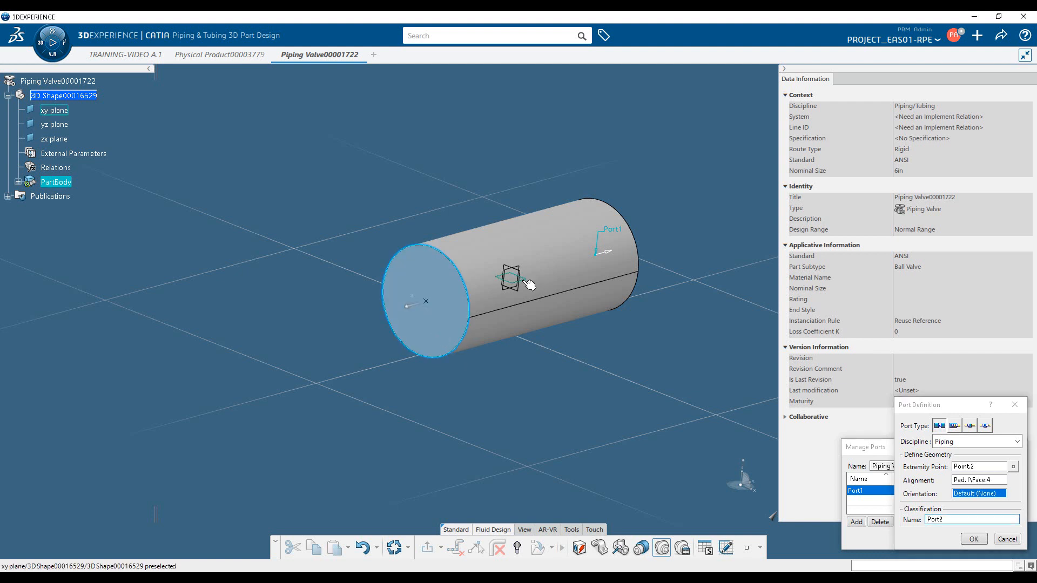
left_click(974, 539)
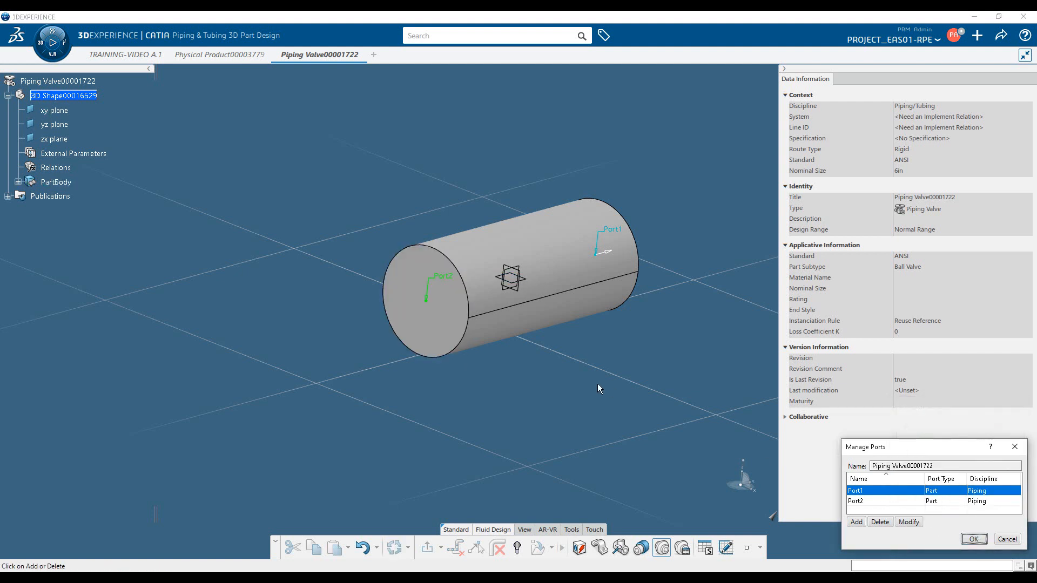
left_click(974, 539)
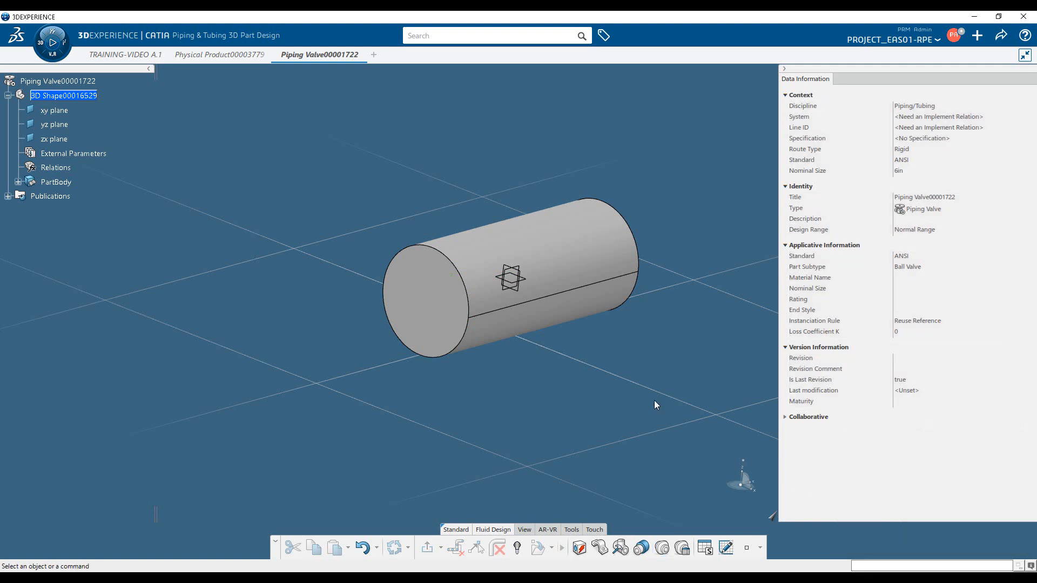
Open the valve's port attributes and set Port1's nominal size to 4in
middle_click_drag(653, 405, 667, 548)
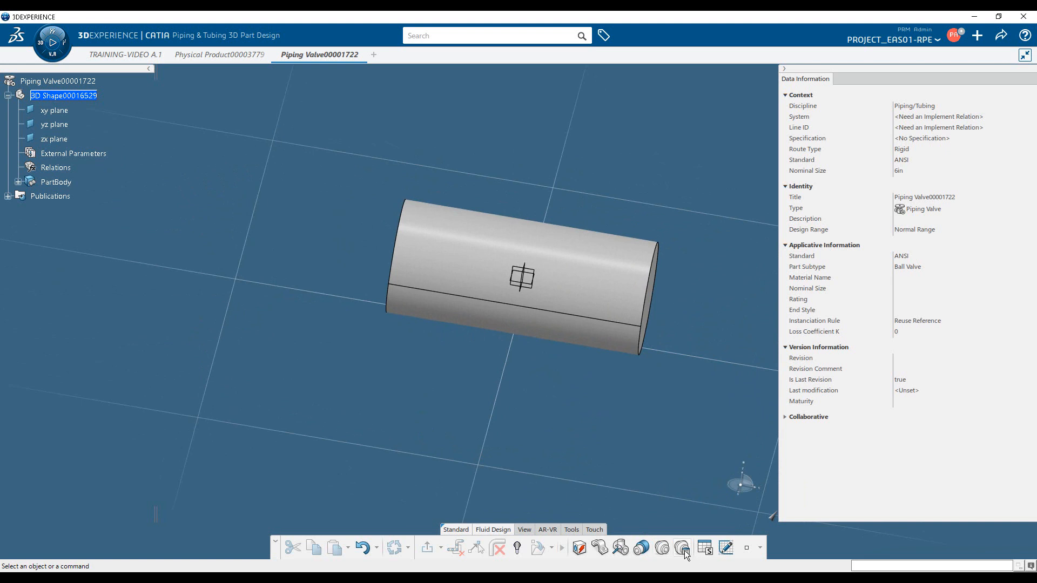
left_click(684, 549)
left_click(909, 402)
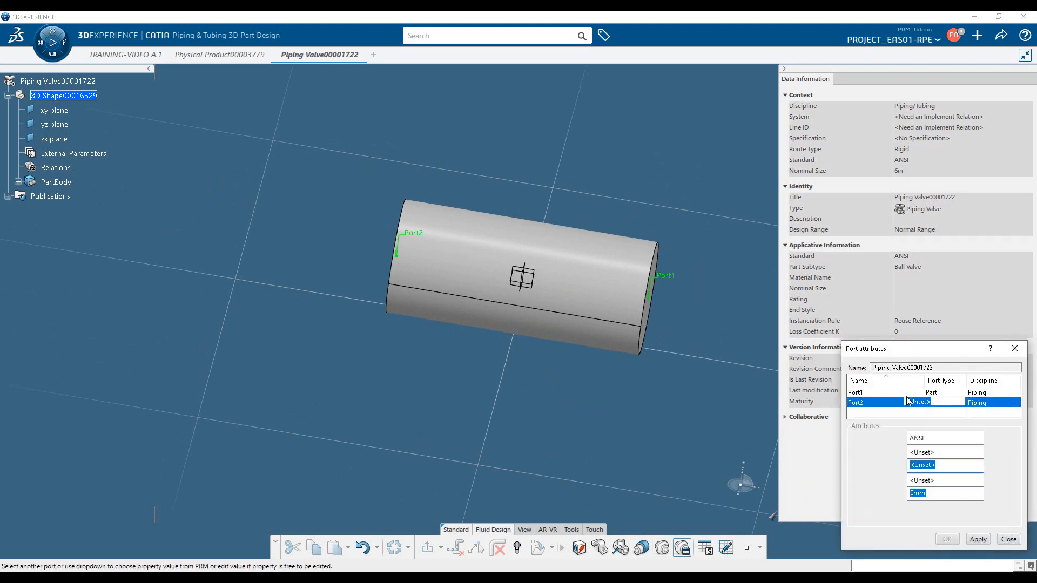
left_click(891, 392)
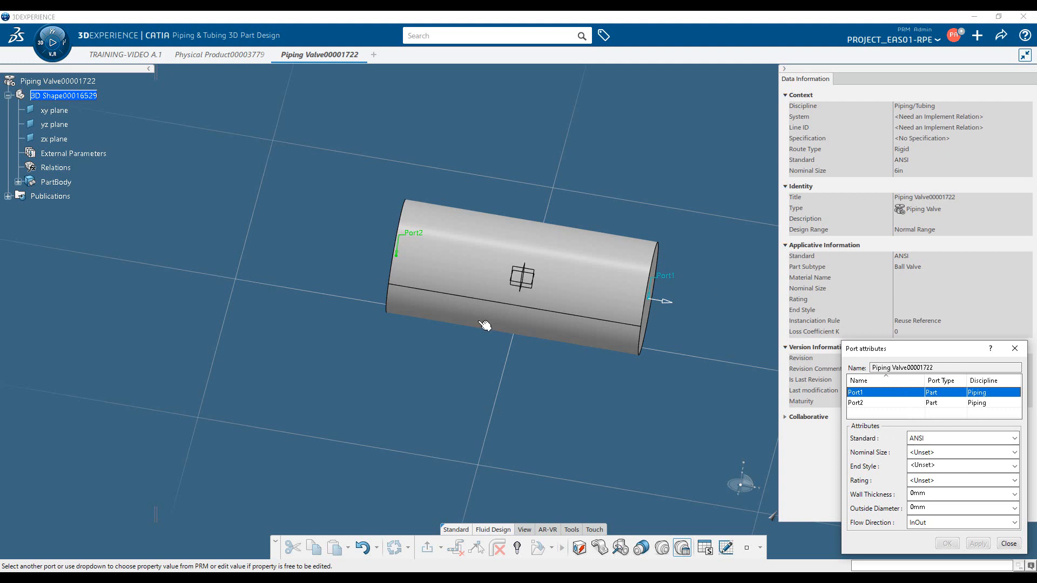
left_click(970, 454)
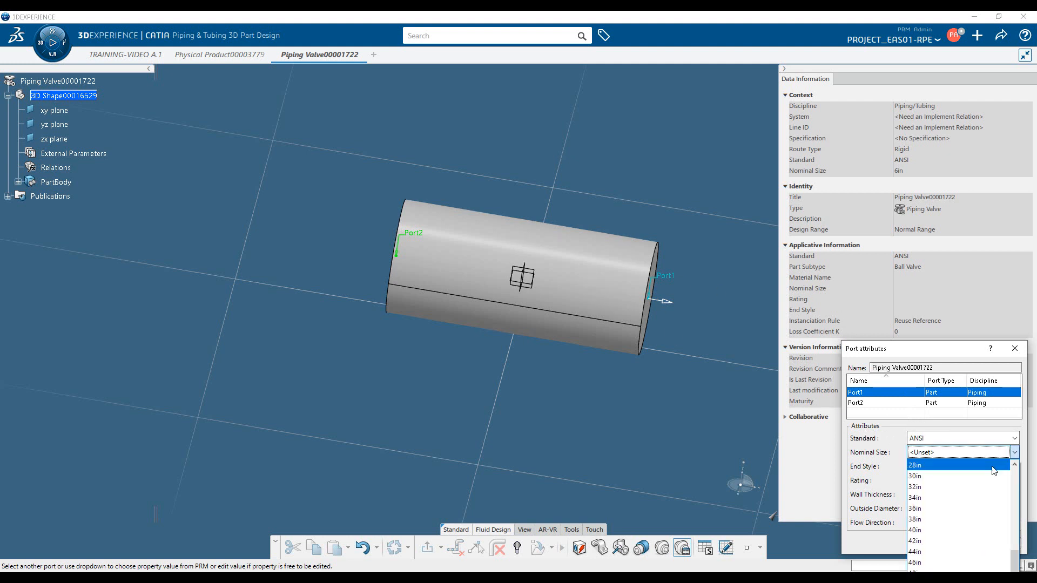
left_click_drag(1012, 558, 1012, 507)
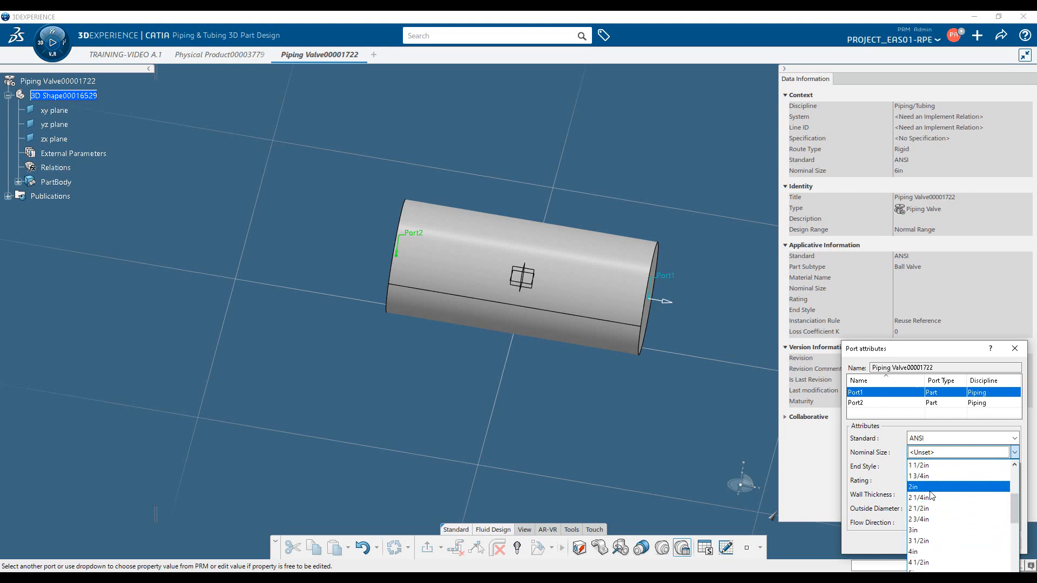
left_click(934, 554)
Set Port1's end style to BUTT WELD, keep its rating unset and flow direction InOut, and apply the attributes
left_click(950, 467)
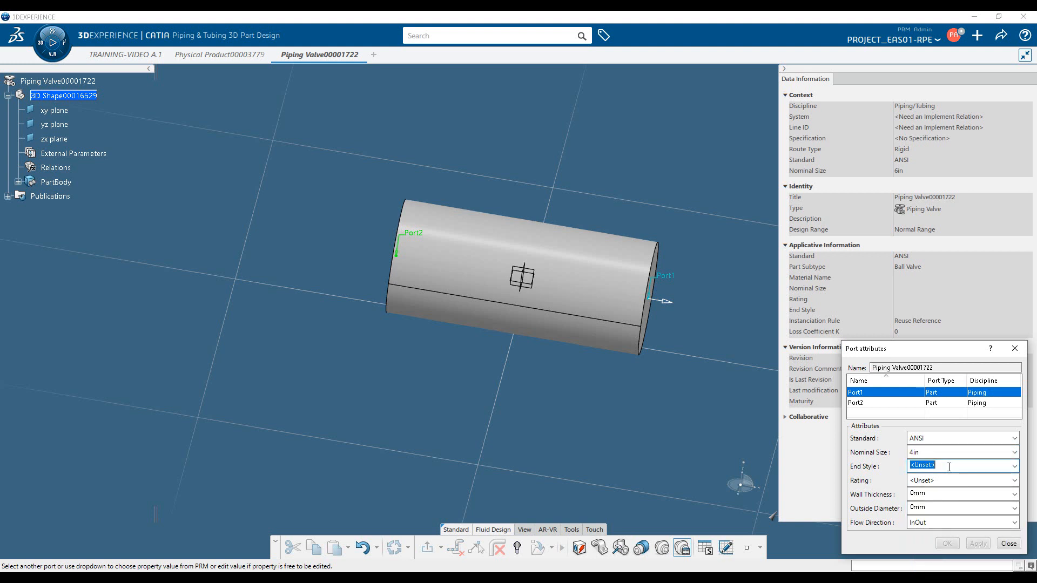
type("BUTT WELD")
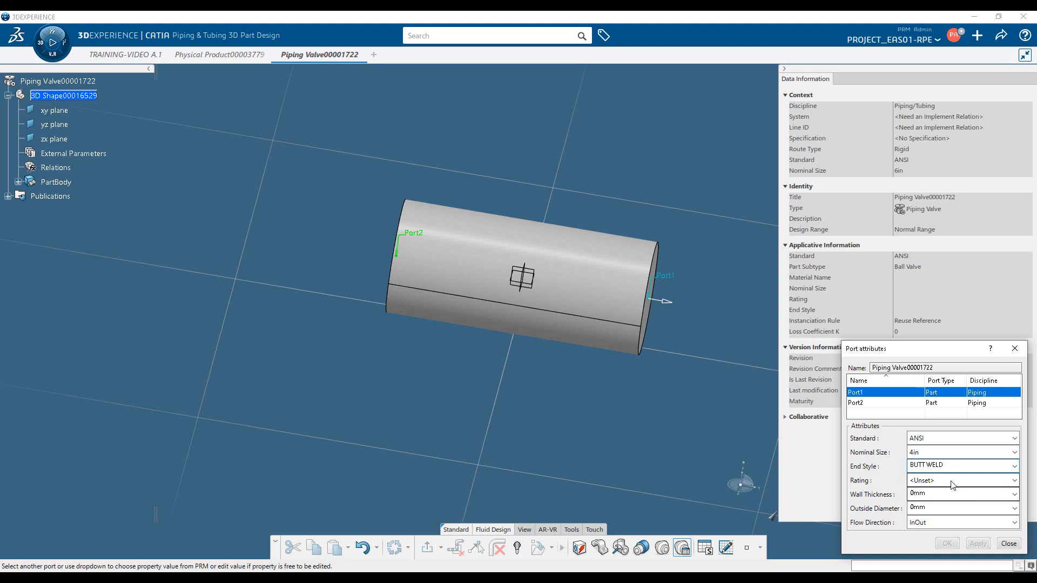
left_click(961, 484)
left_click(953, 484)
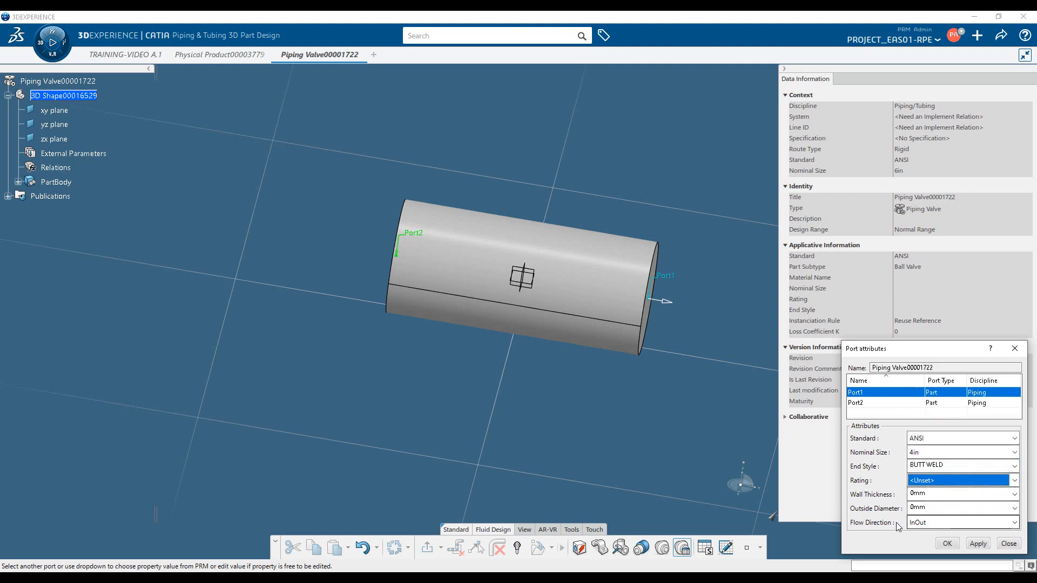
left_click(938, 524)
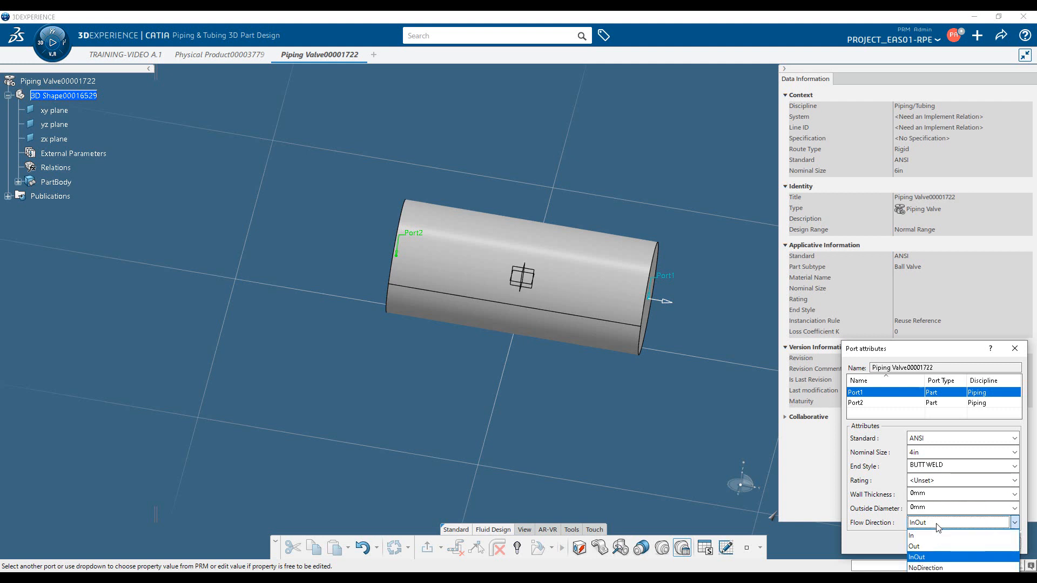
left_click(938, 528)
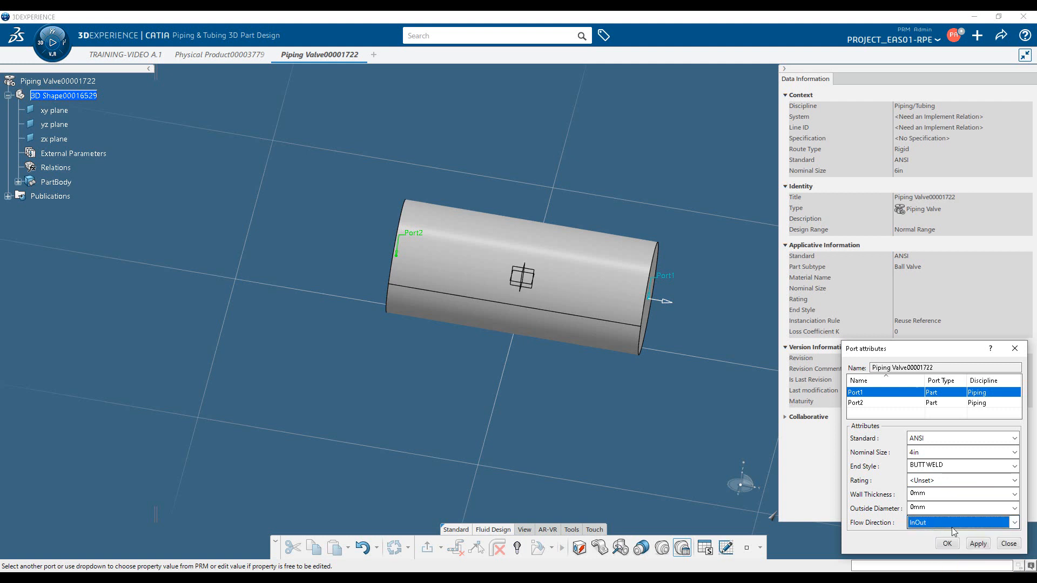
left_click(979, 544)
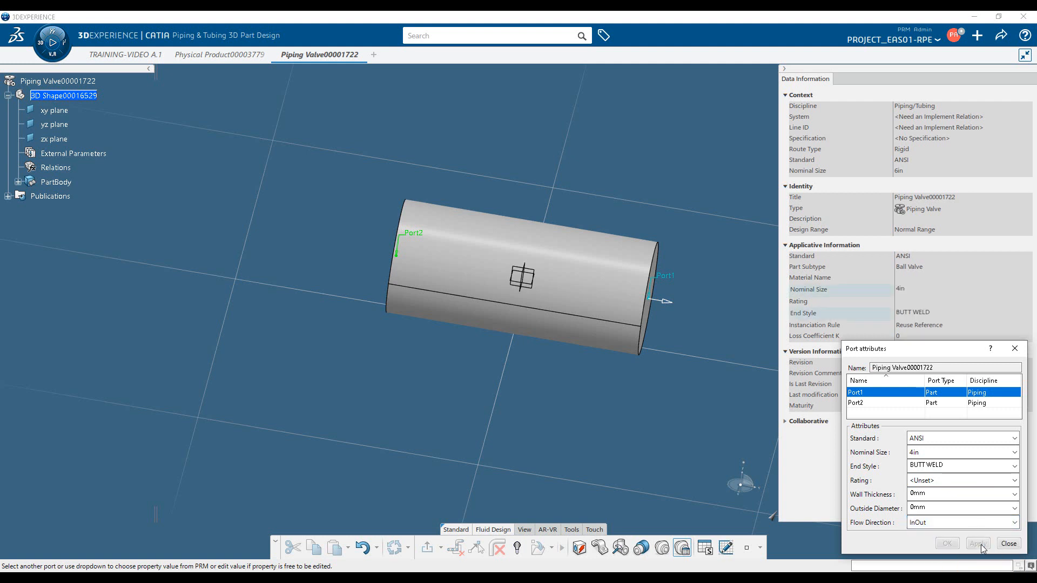
Set the nominal size of the valve's Port2 to 3in in its port attributes and apply the change
left_click(893, 403)
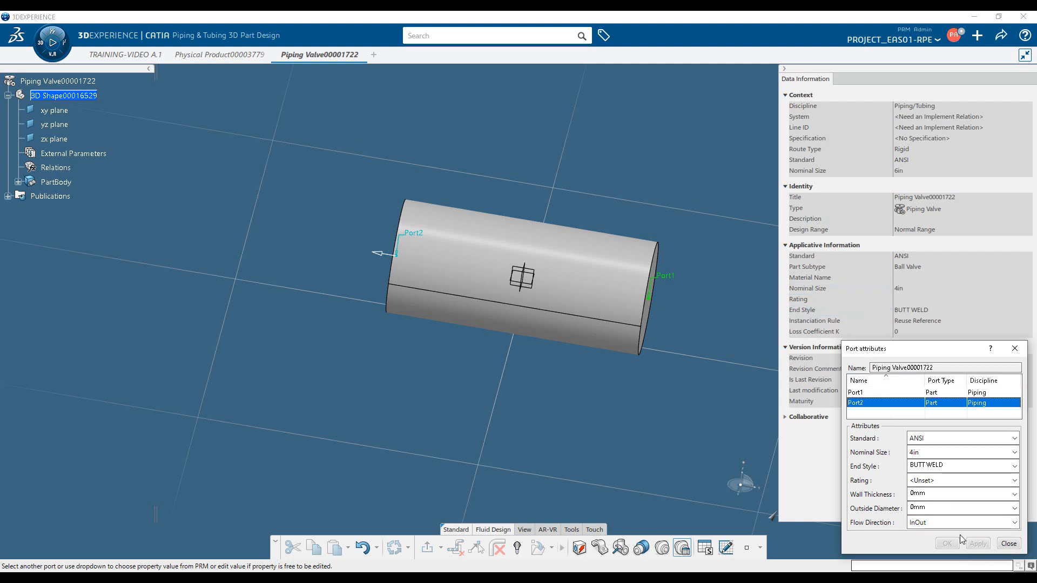
left_click(1009, 544)
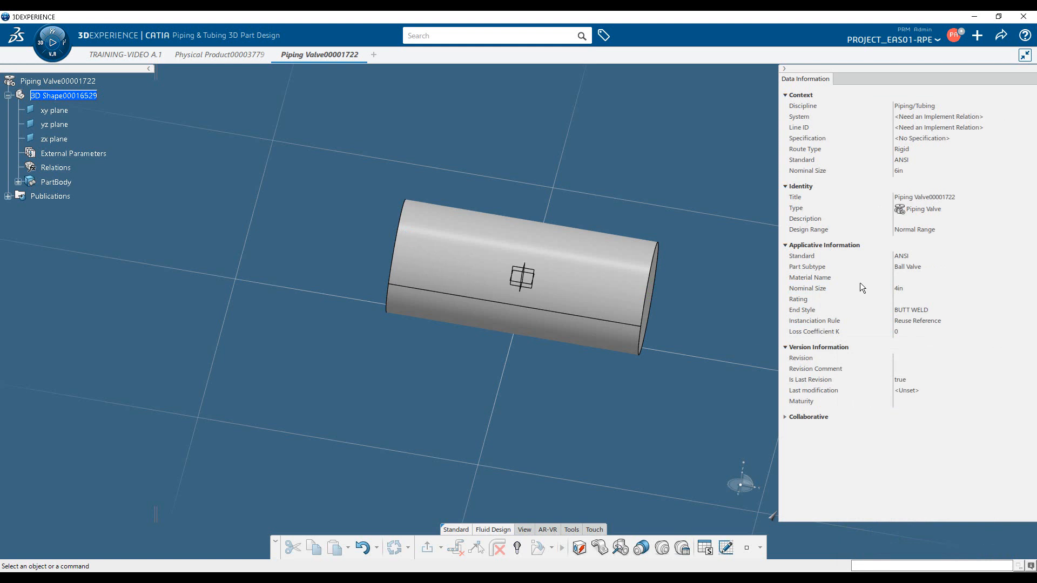
left_click(572, 282)
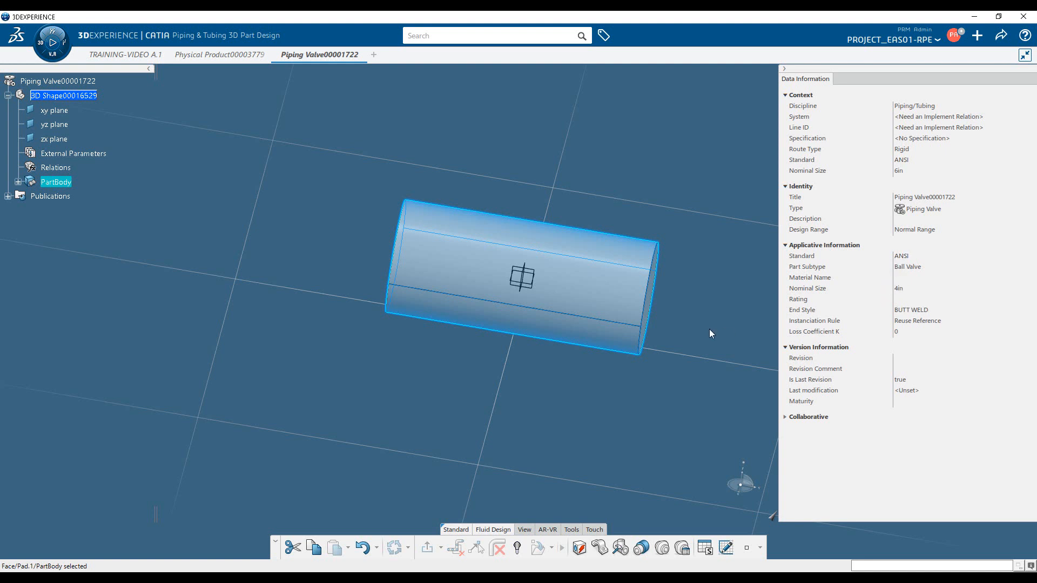
left_click(684, 553)
left_click(883, 403)
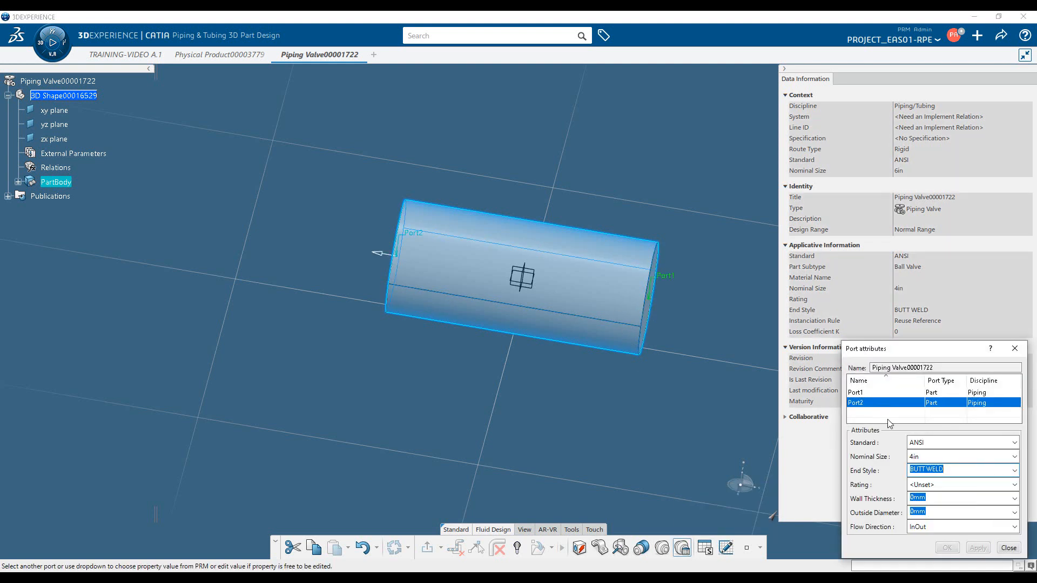
left_click(946, 457)
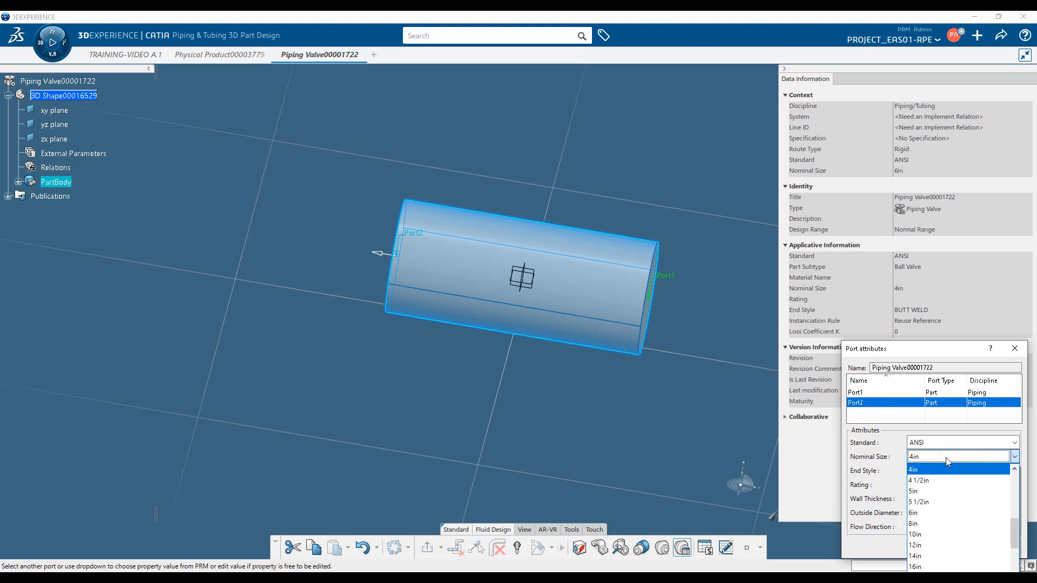
scroll(972, 505, "up", 5)
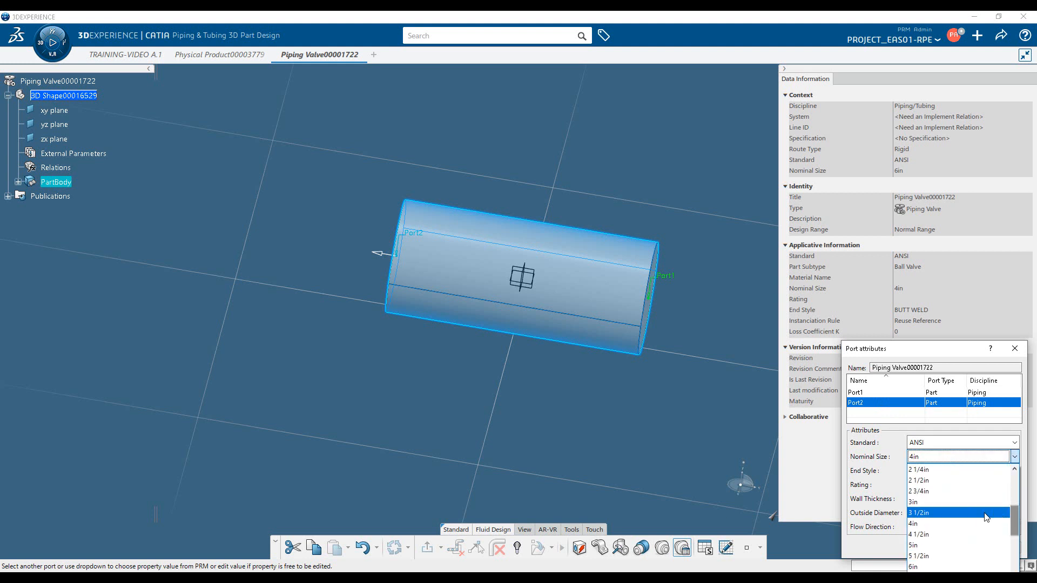
left_click(943, 503)
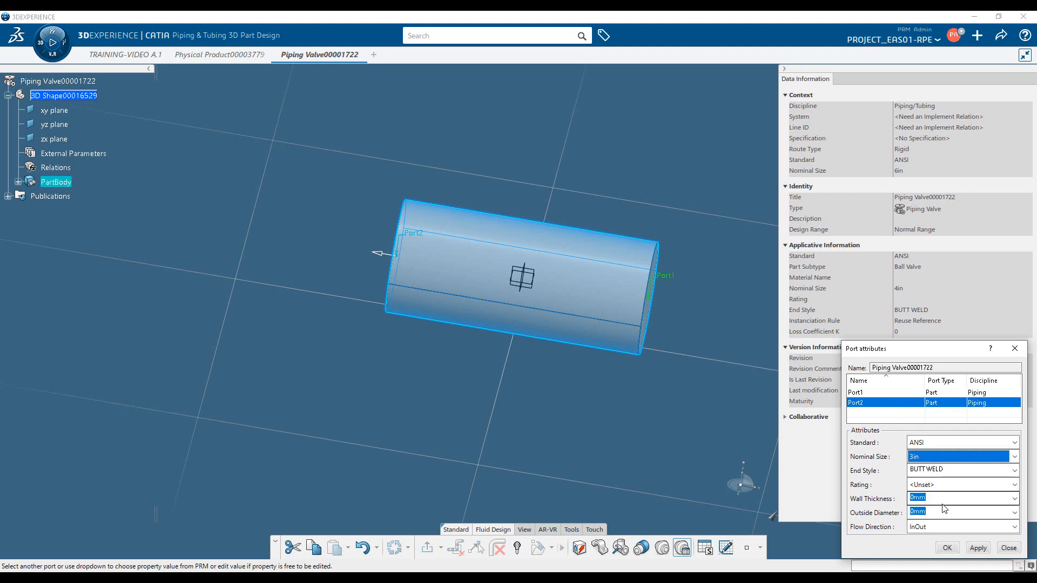
left_click(979, 547)
left_click(1007, 549)
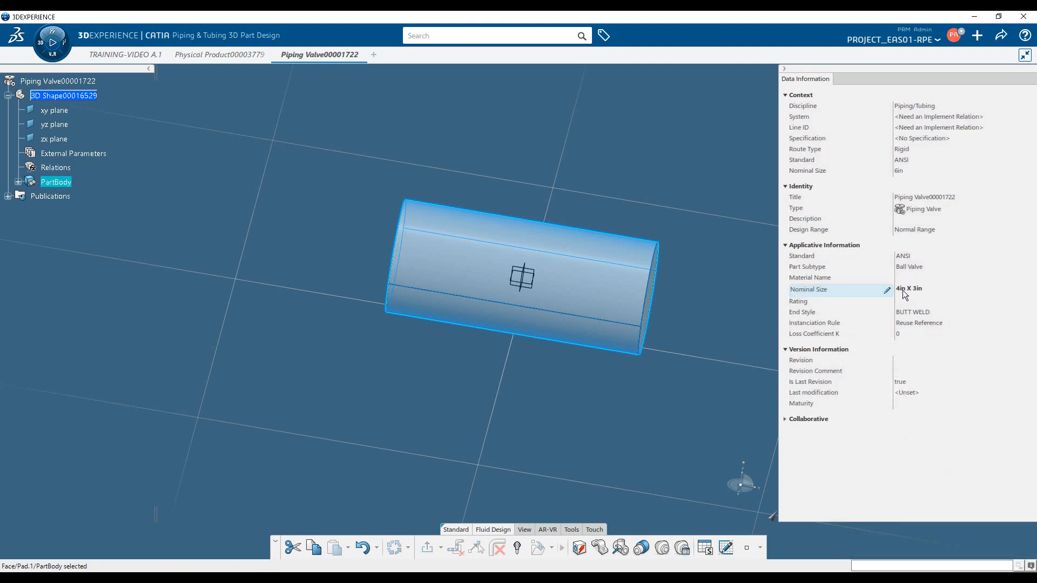
Clear the selection and save the finished ball valve
left_click(603, 416)
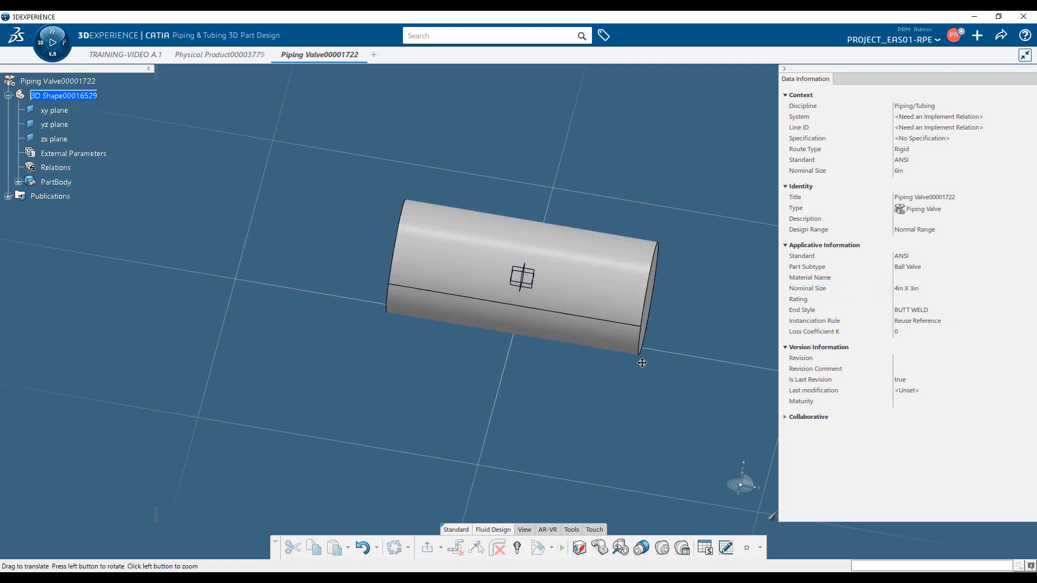
middle_click_drag(642, 363, 606, 347)
left_click(1000, 36)
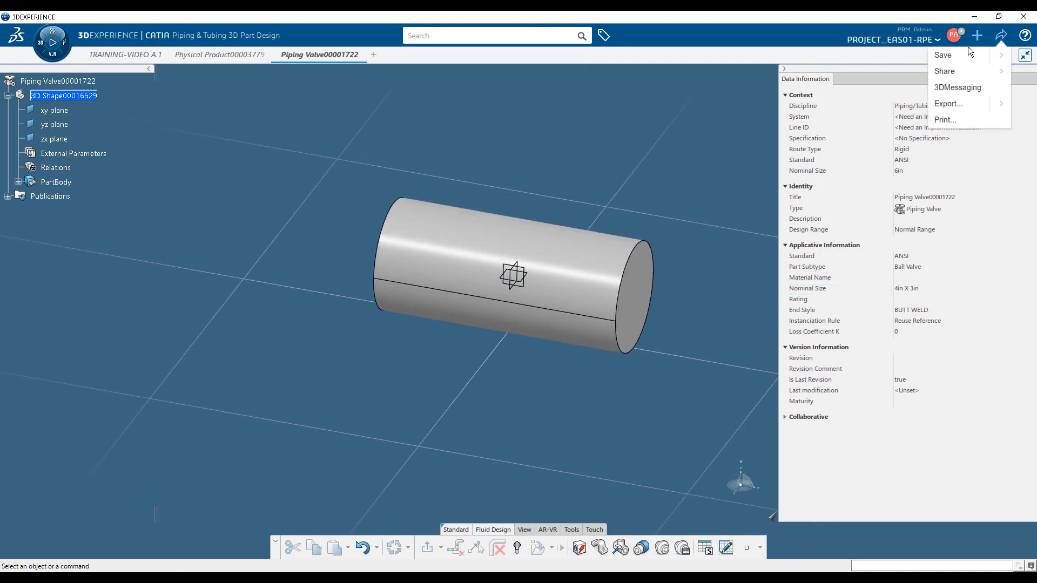
left_click(951, 53)
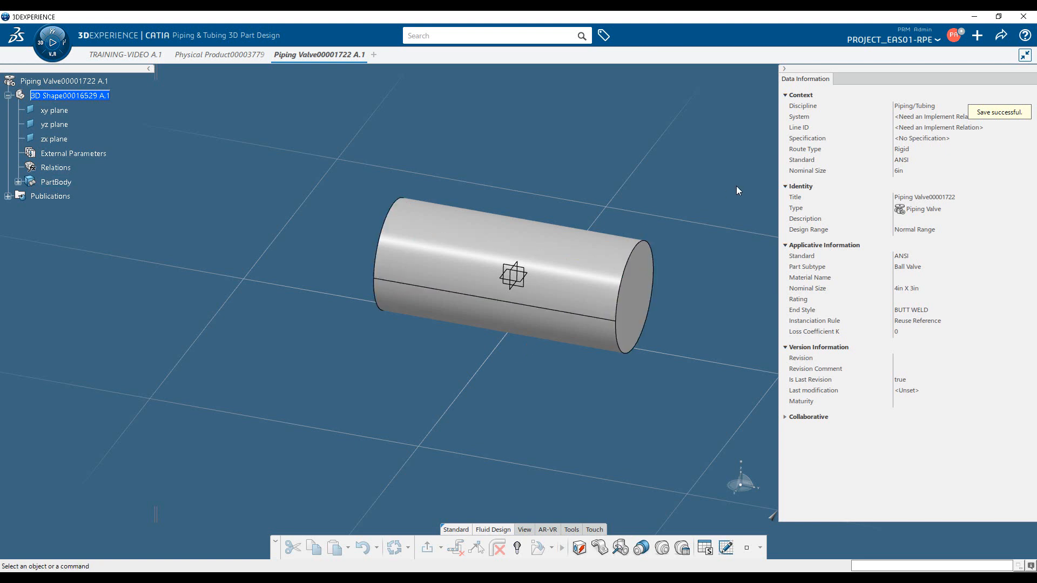
Start a file import and set its format to STEP (*.stp)
left_click(979, 36)
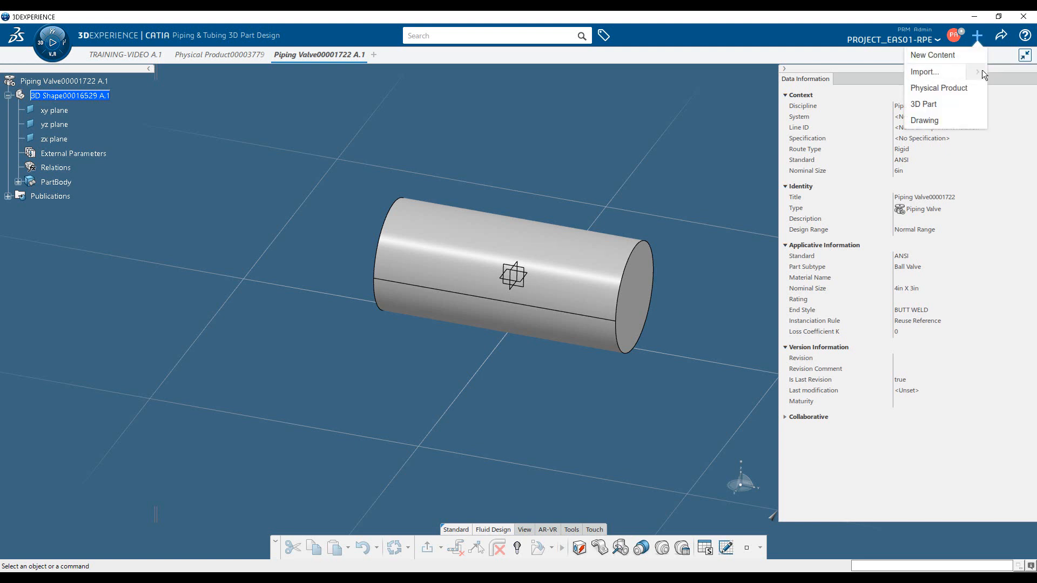
left_click(930, 71)
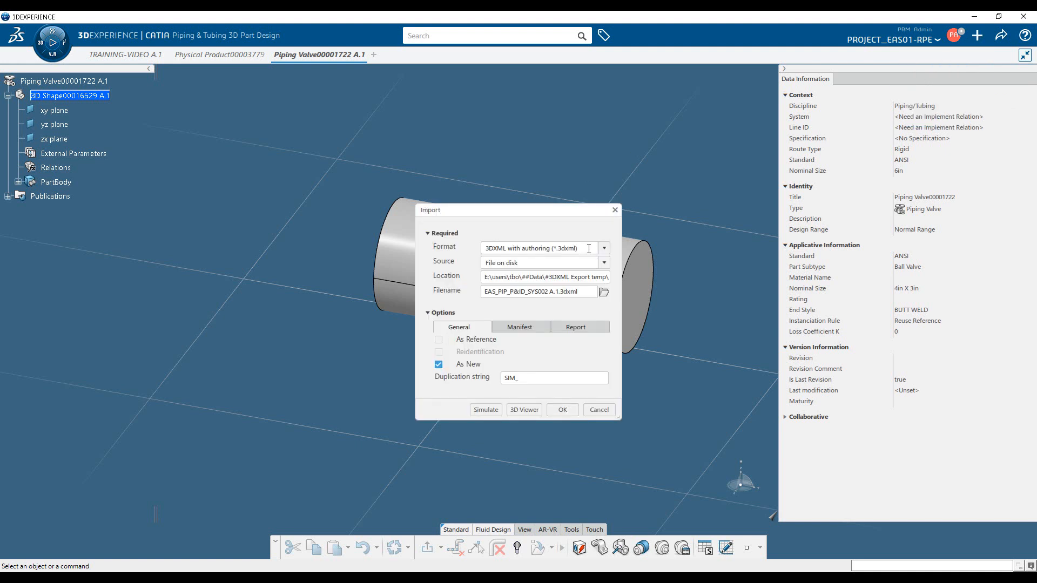
left_click(604, 249)
scroll(566, 328, "down", 6)
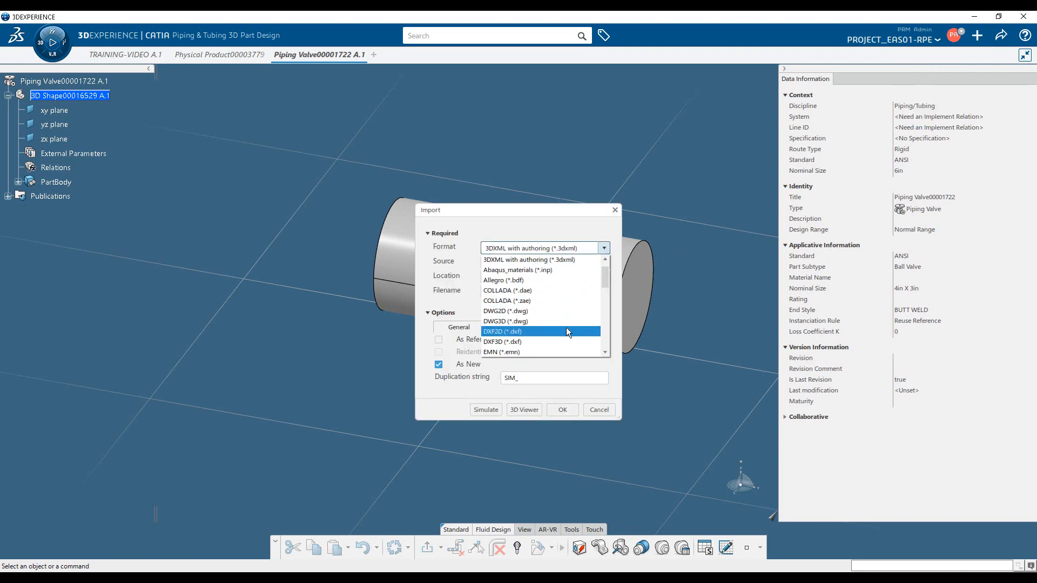
scroll(560, 335, "down", 3)
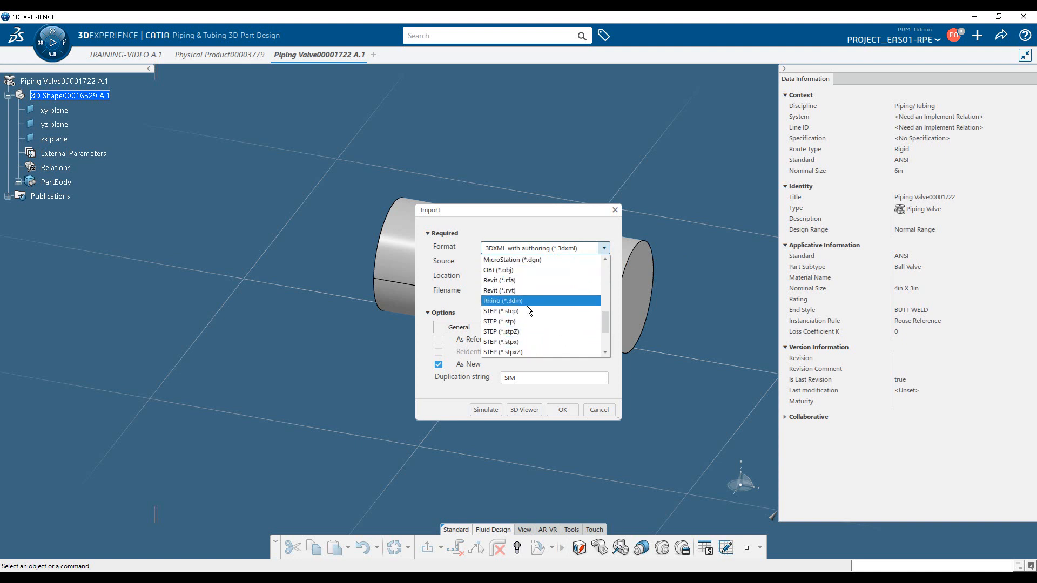
left_click(526, 321)
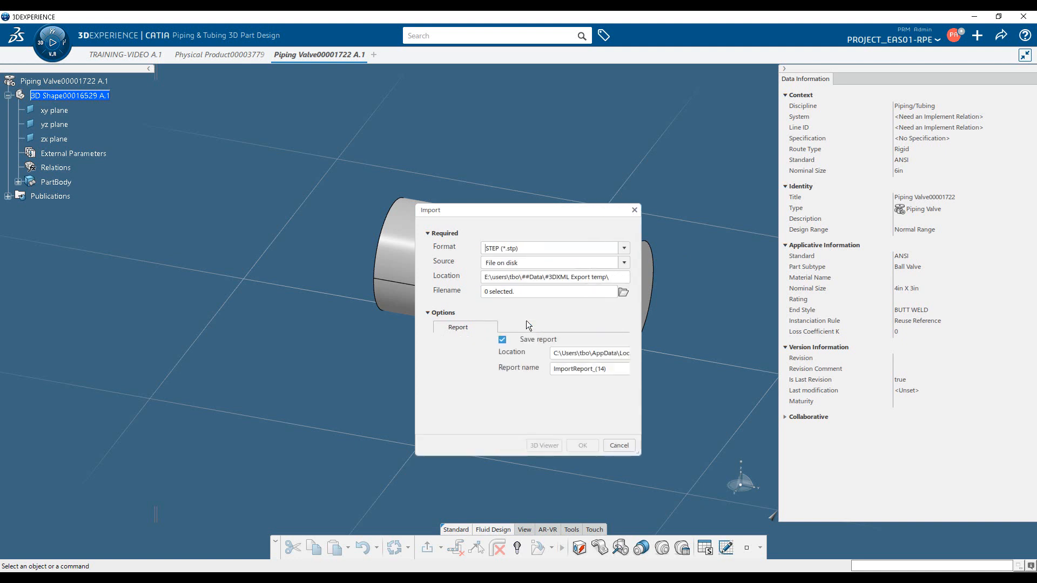
Import Shell and Tube Exchanger-SW-2018 A.1.stp from E:\tmp and dismiss the import reports
left_click(623, 292)
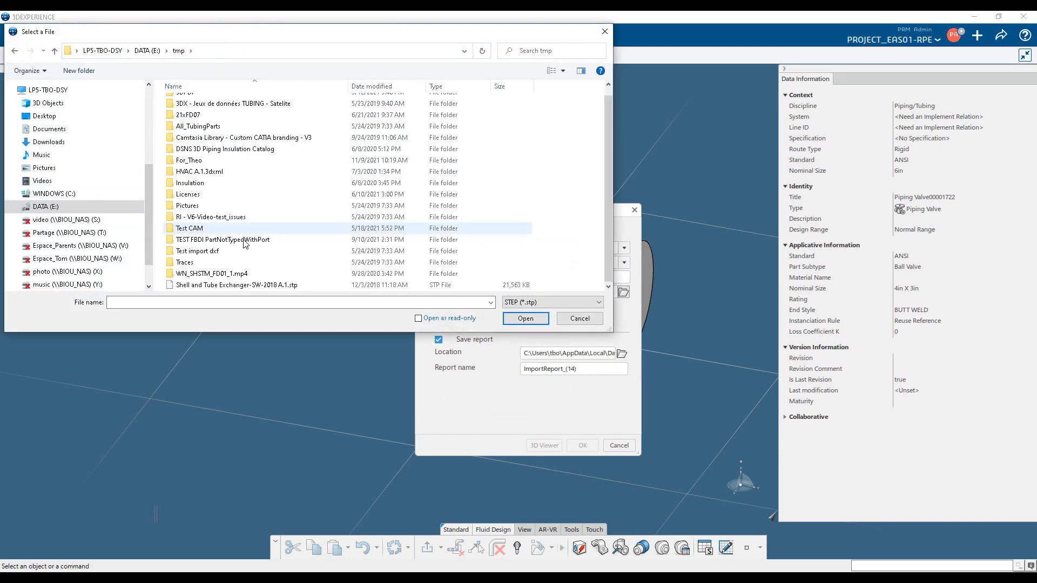
left_click(337, 285)
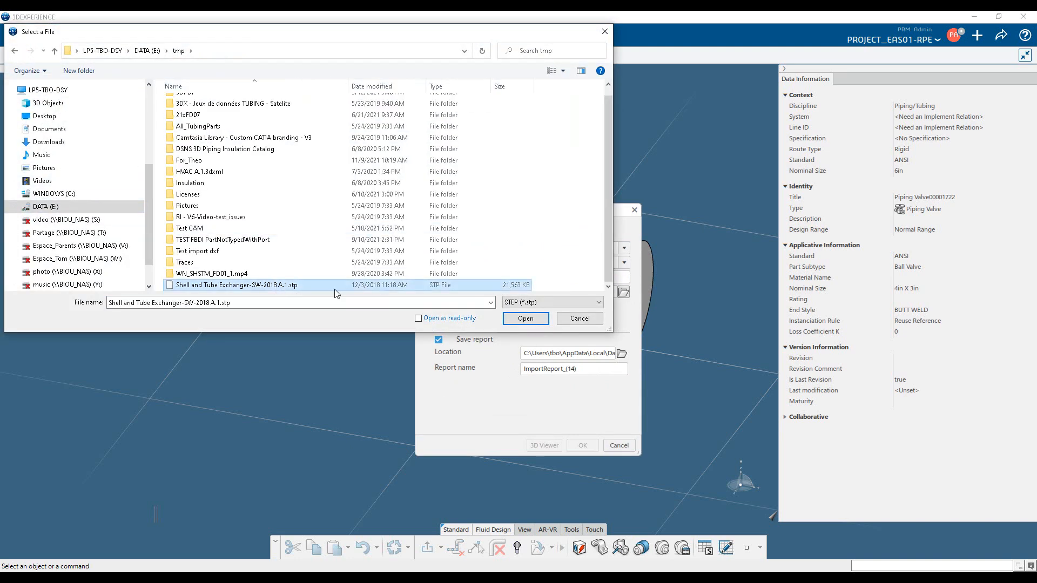
left_click(525, 319)
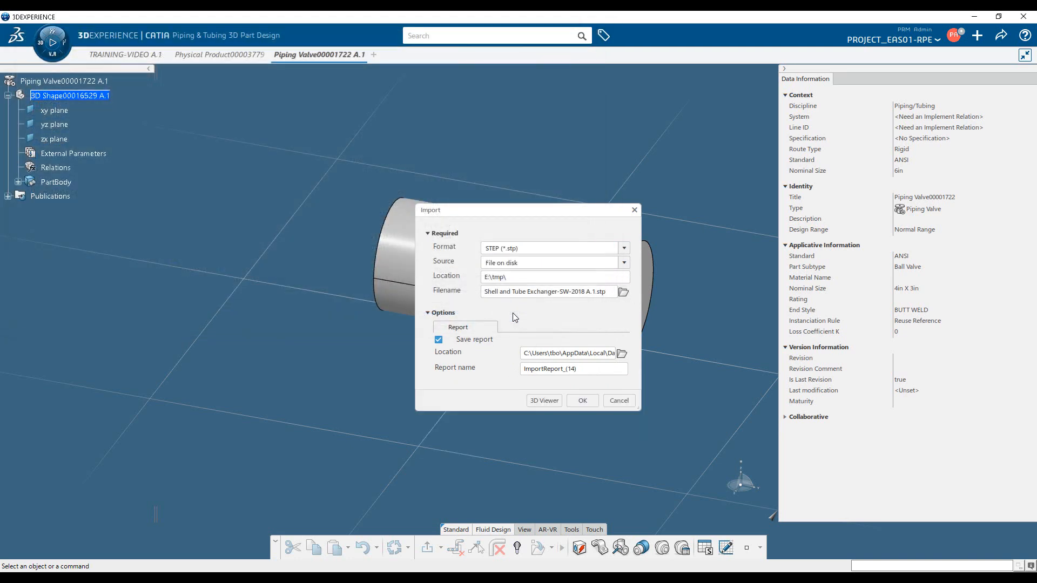
left_click(584, 401)
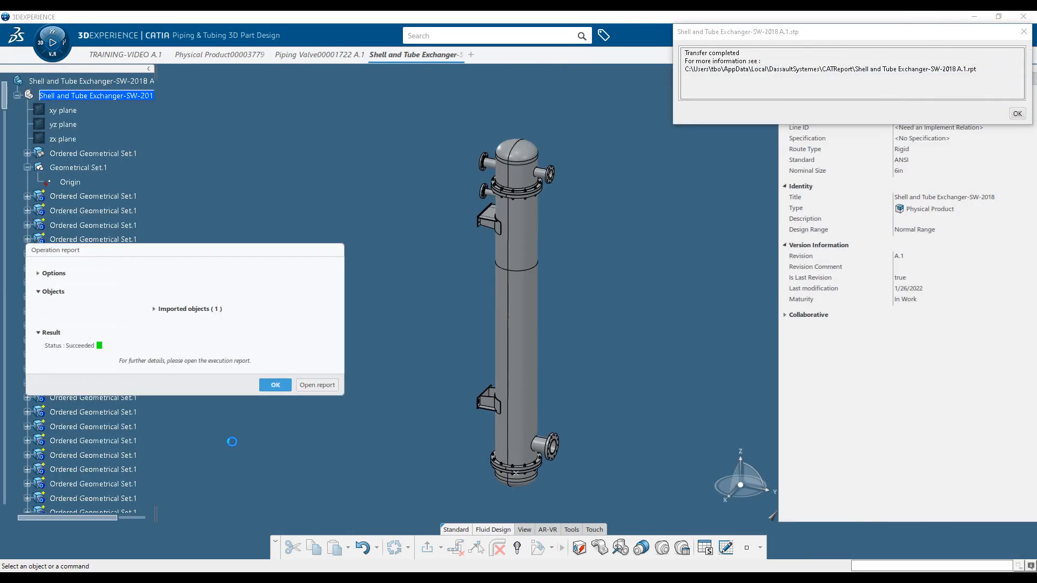
left_click(276, 385)
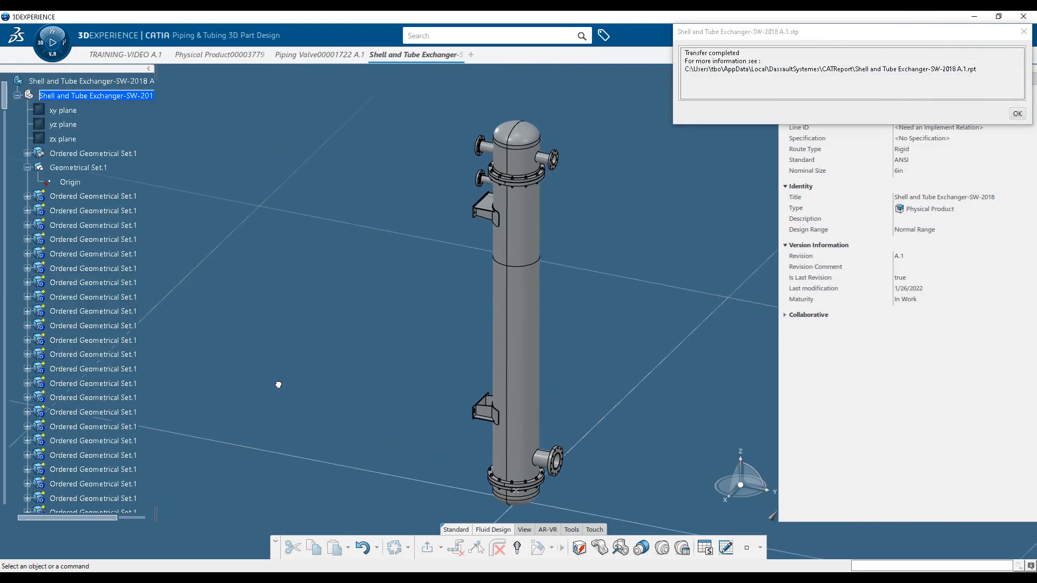
left_click(1017, 114)
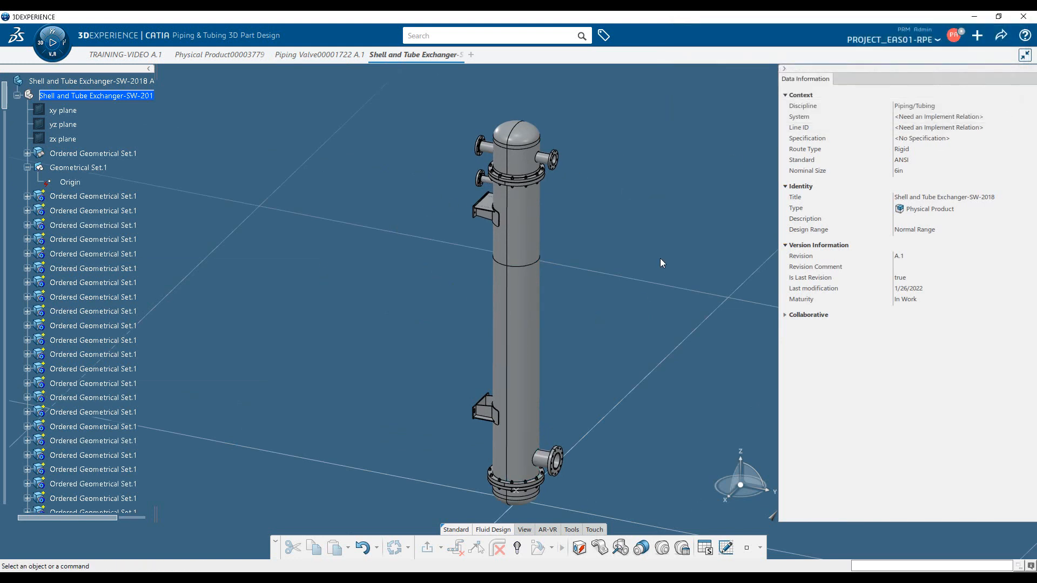
Add an equipment extension to the imported exchanger's root product with type Equipment and piping subtype Heat Exchanger Shell and tube
left_click(115, 86)
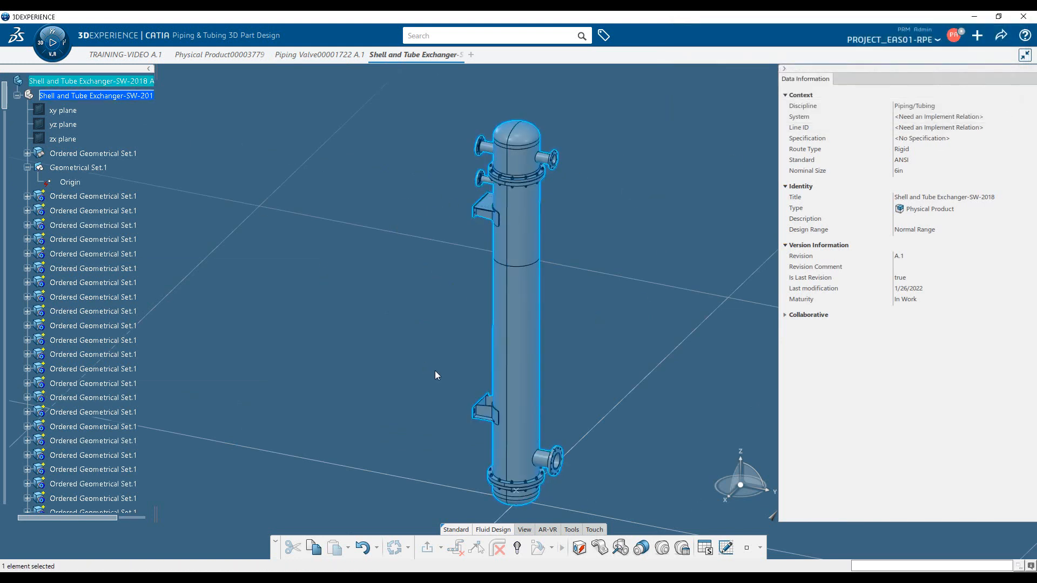
left_click(579, 549)
left_click(242, 412)
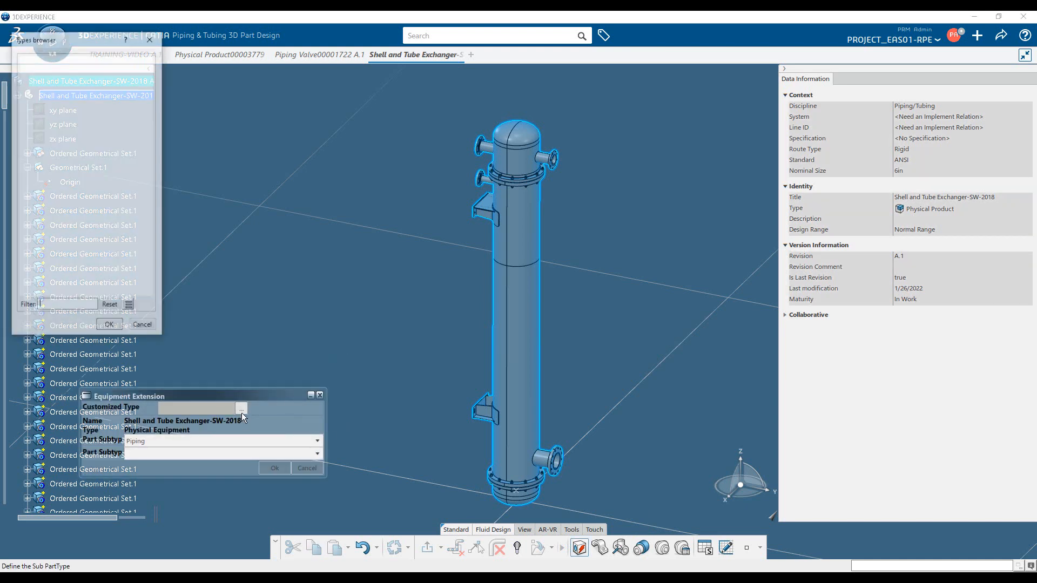
left_click(68, 78)
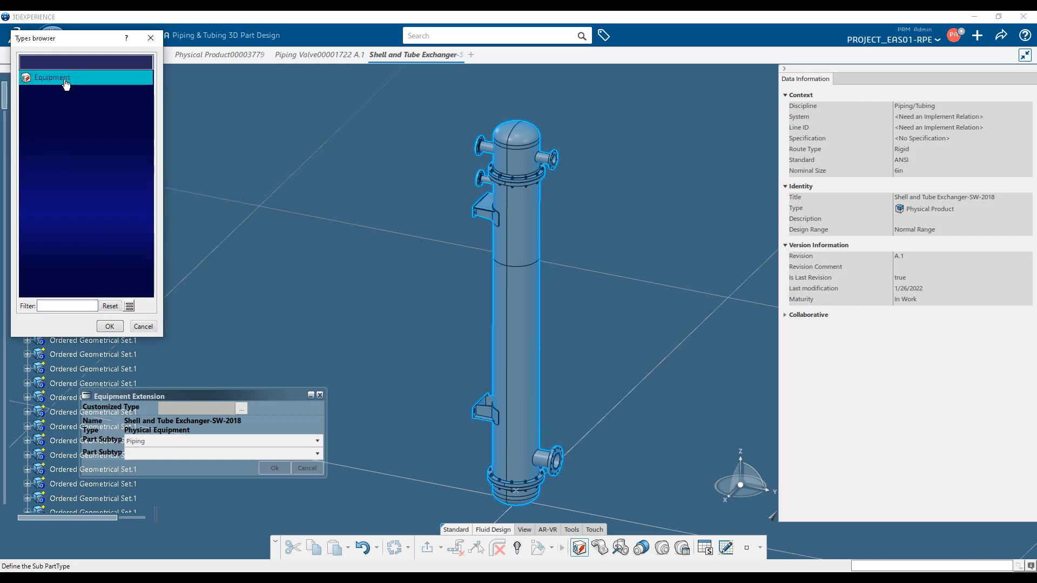
left_click(113, 329)
left_click(318, 453)
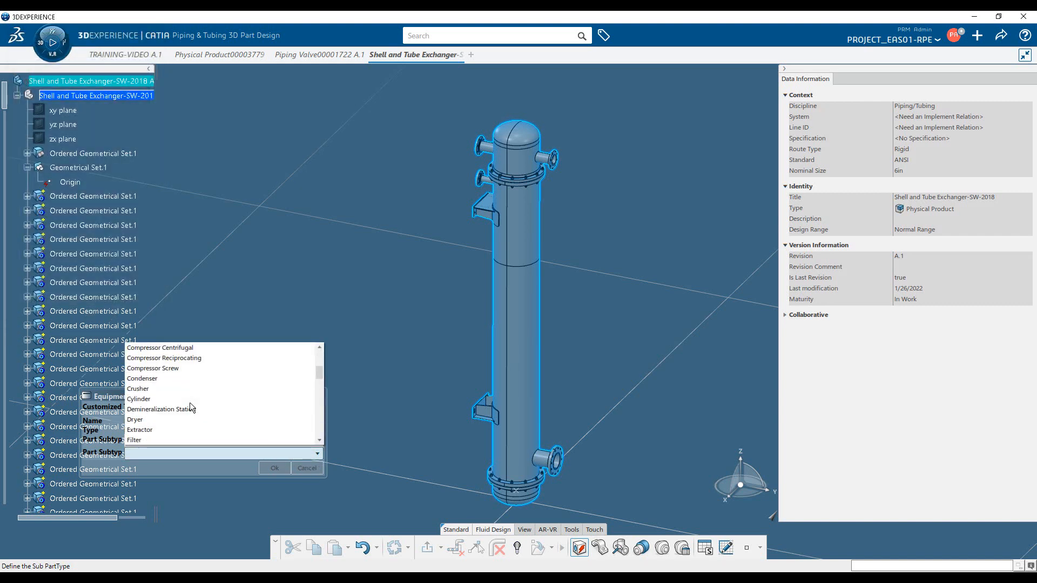
scroll(190, 403, "down", 3)
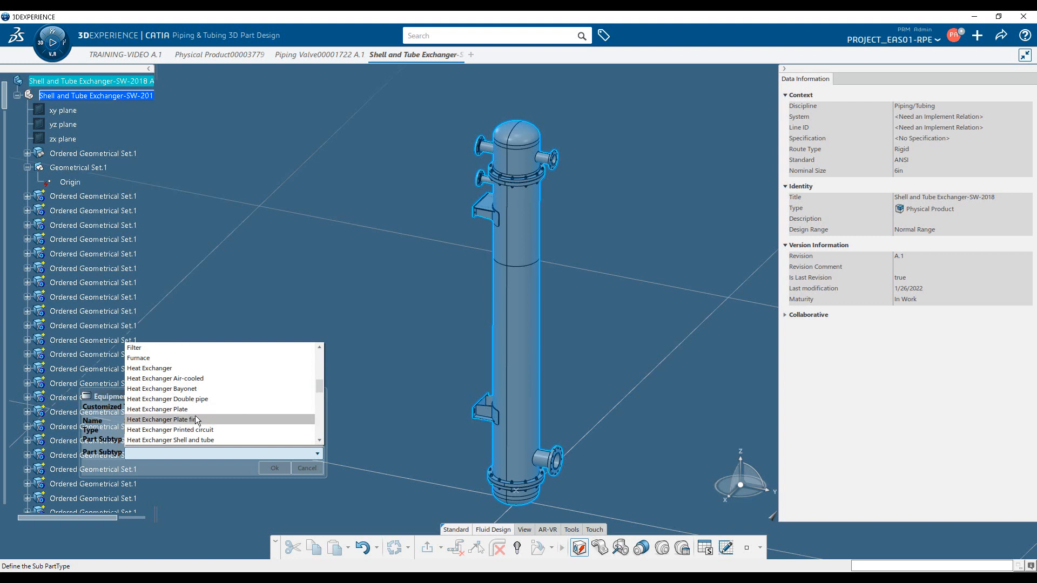
left_click(207, 440)
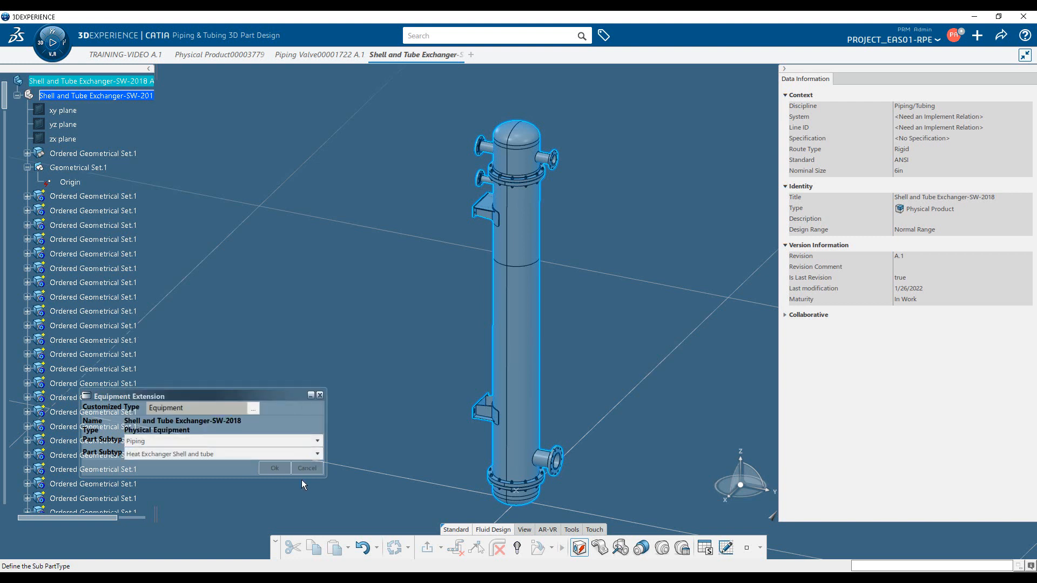
left_click(273, 473)
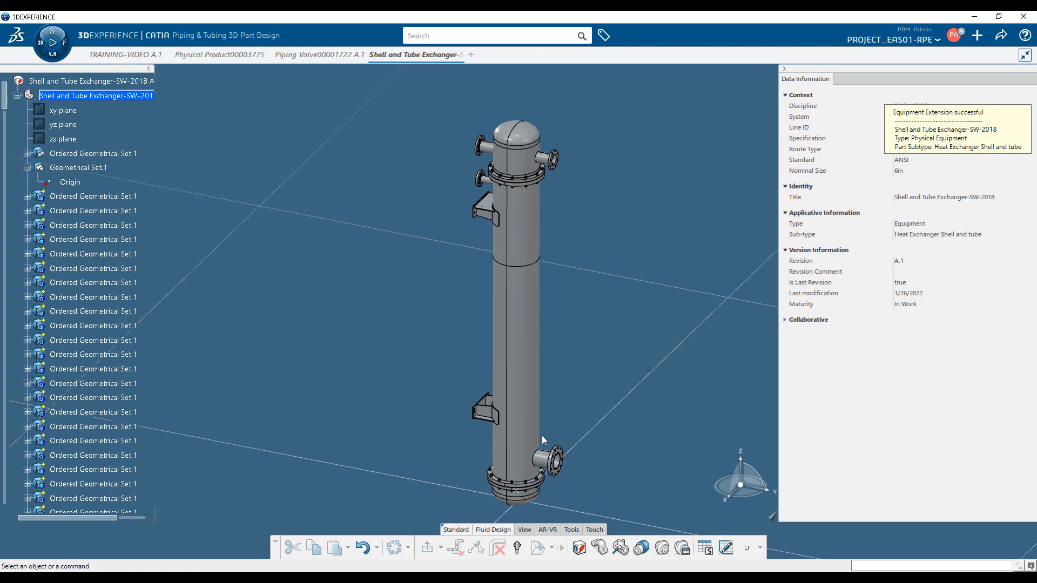
Start a piping port on the exchanger's lower nozzle with its extremity point at the center of the flange's circular bore edge
mouse_move(522, 425)
middle_mouse_down()
mouse_move(489, 308)
mouse_move(490, 250)
mouse_move(519, 318)
mouse_move(531, 260)
mouse_move(516, 437)
middle_mouse_up()
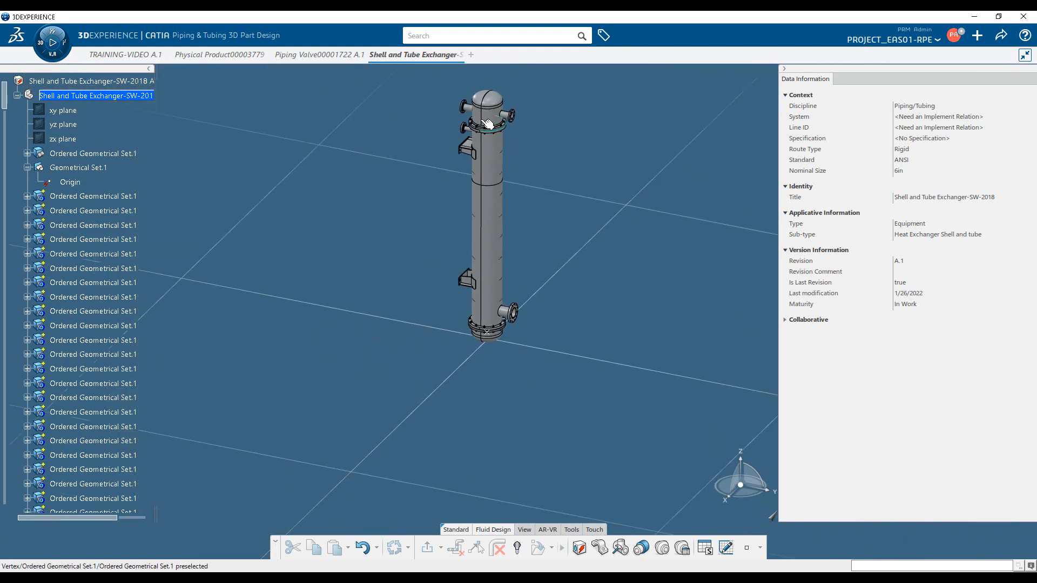
middle_click_drag(539, 353, 558, 284)
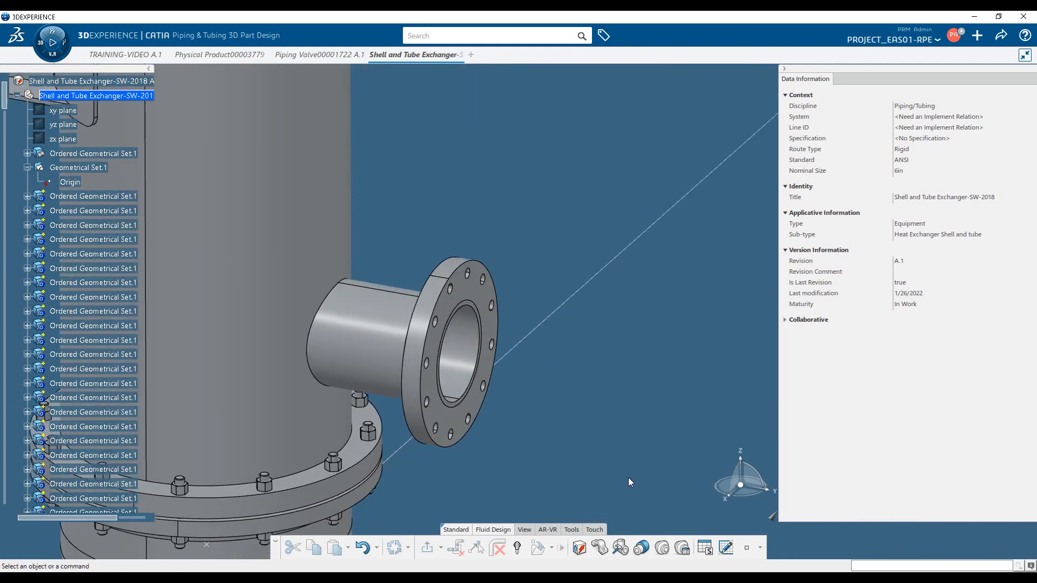
left_click(661, 548)
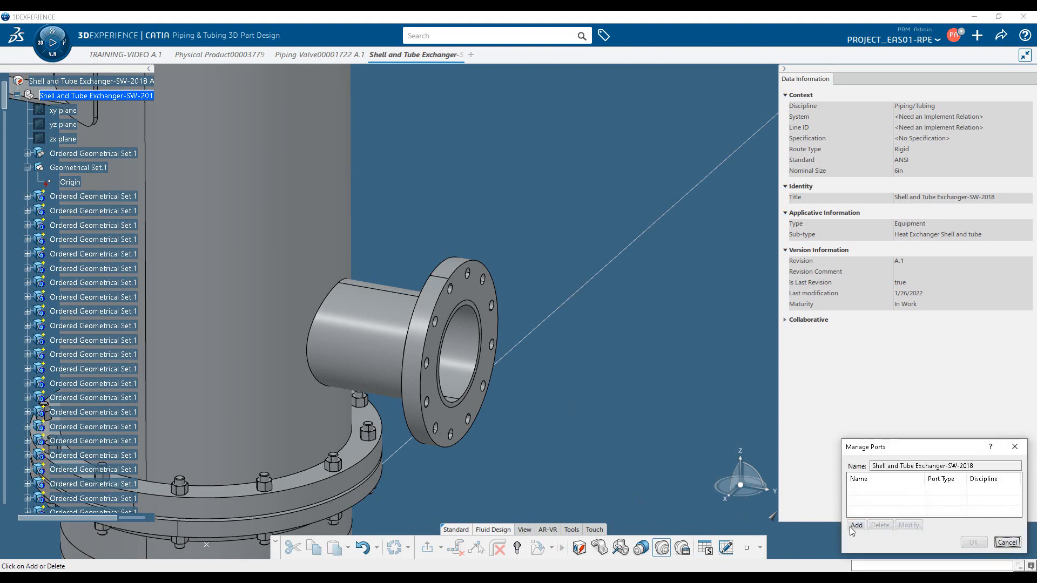
left_click(857, 526)
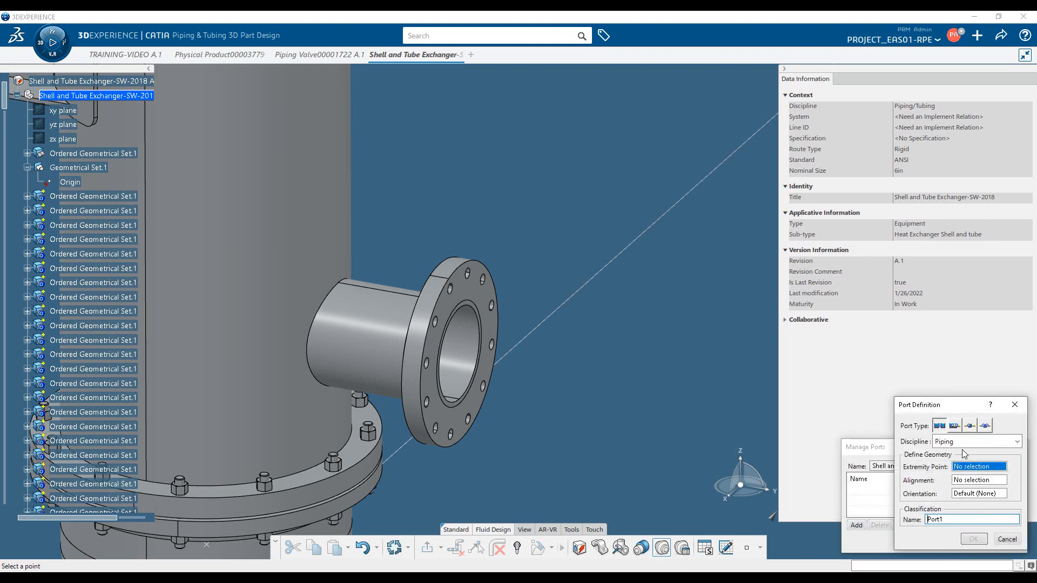
right_click(997, 470)
mouse_move(997, 475)
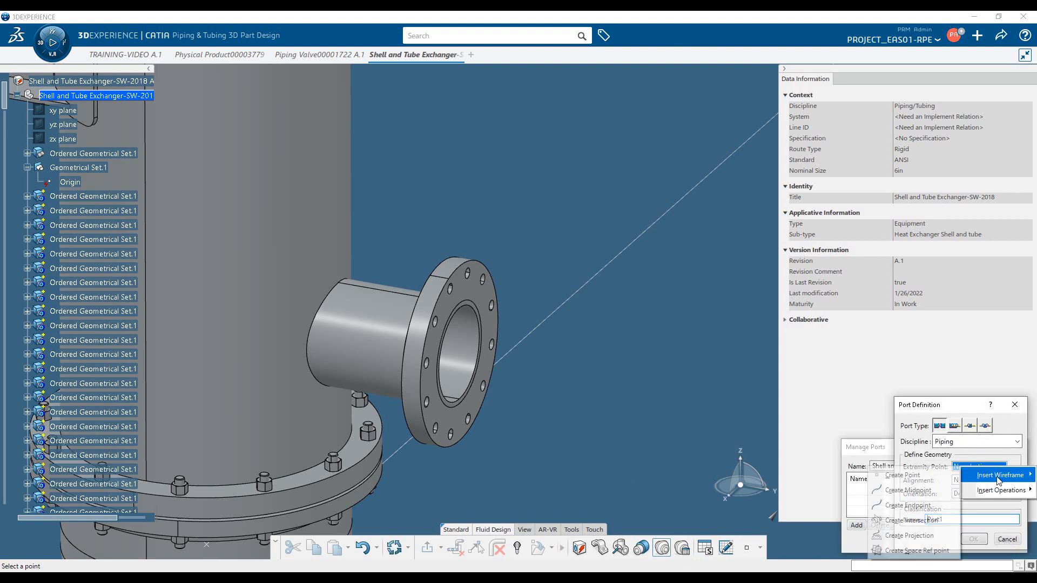
left_click(903, 476)
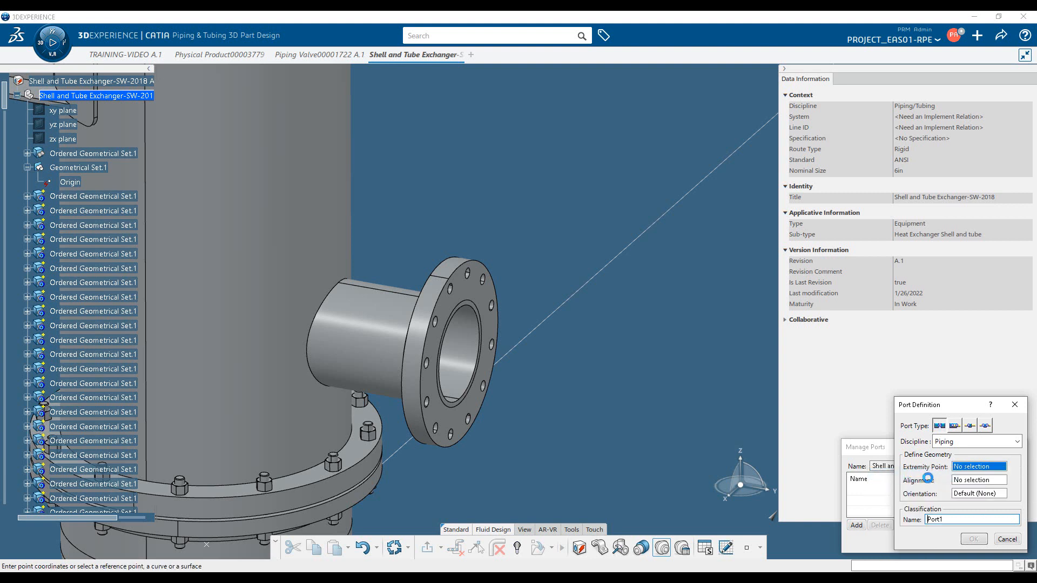
left_click(939, 273)
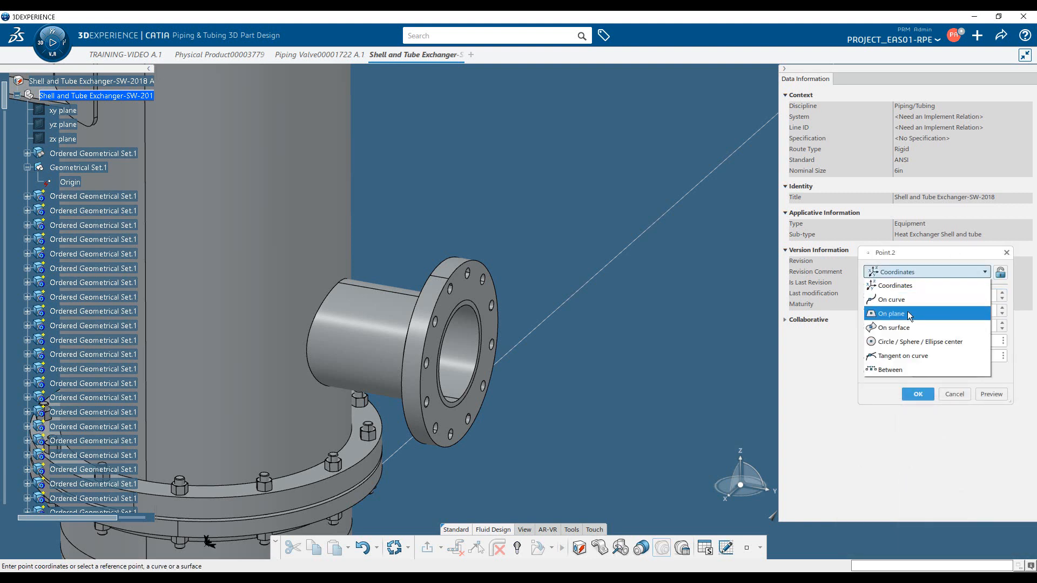
left_click(913, 342)
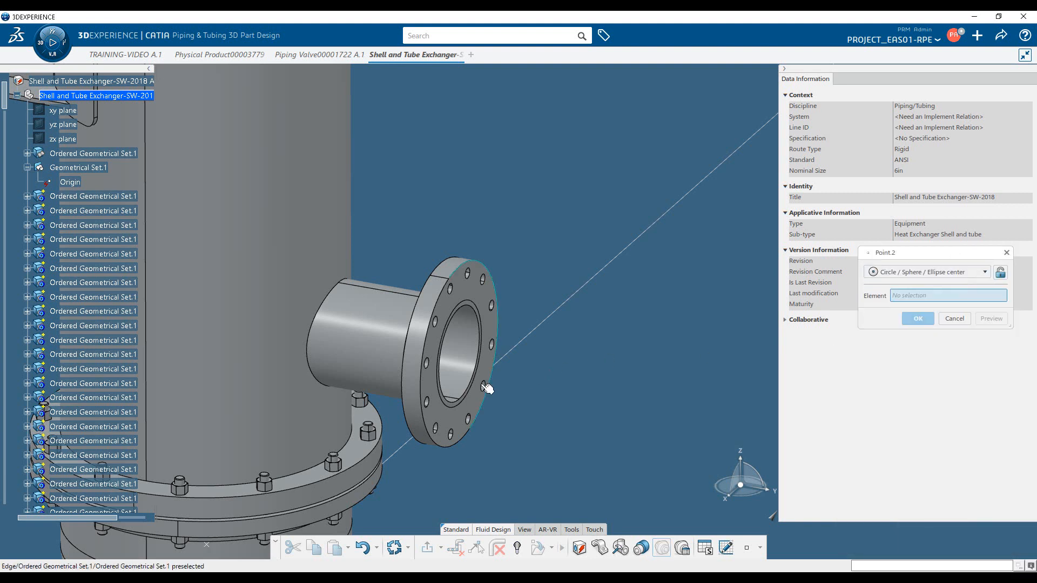
left_click(470, 390)
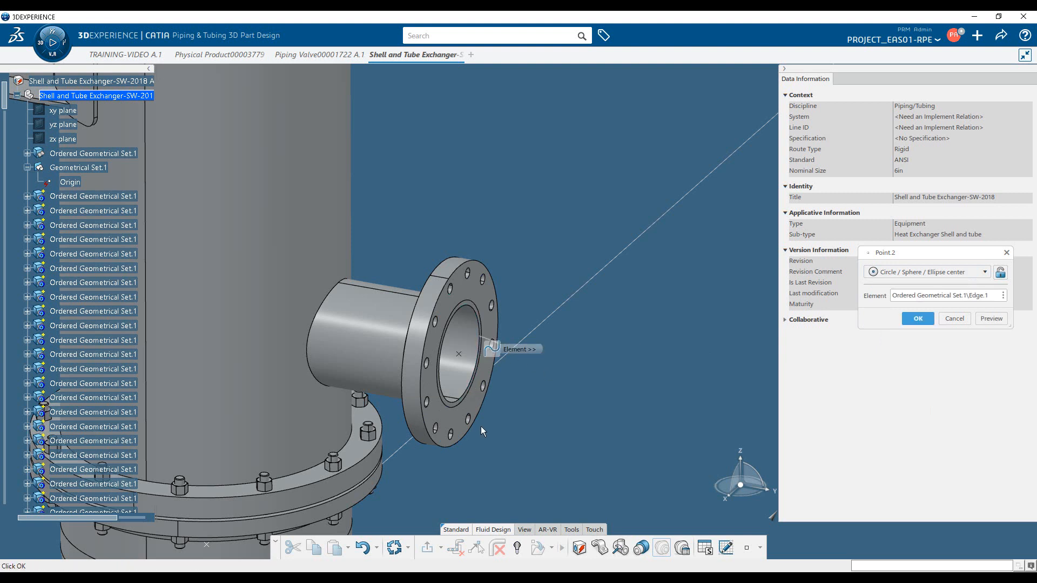
left_click(919, 319)
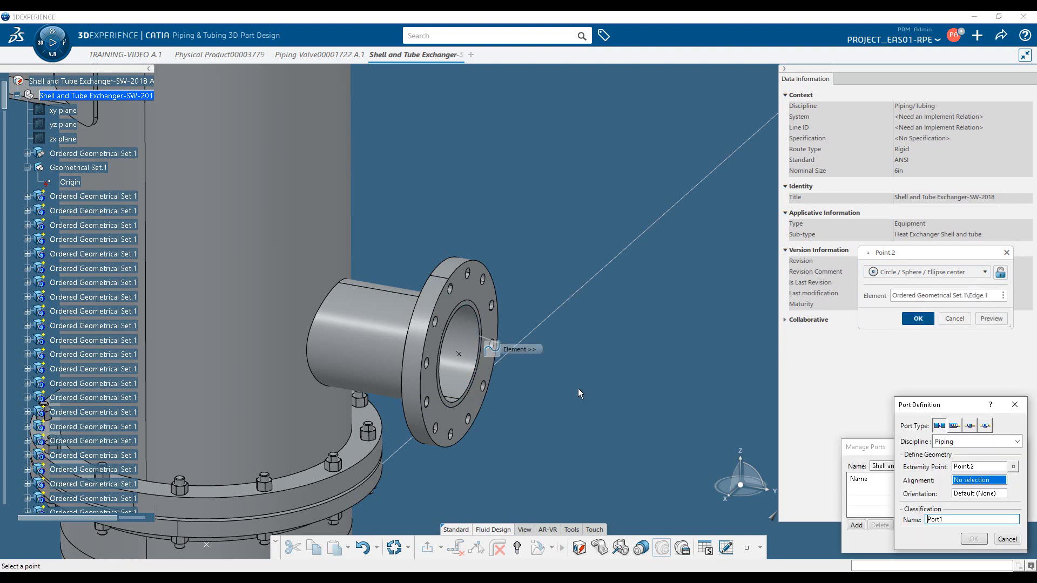
Align Port1 to the lower nozzle's flange face, orient it by the yz plane and confirm the port
left_click(463, 417)
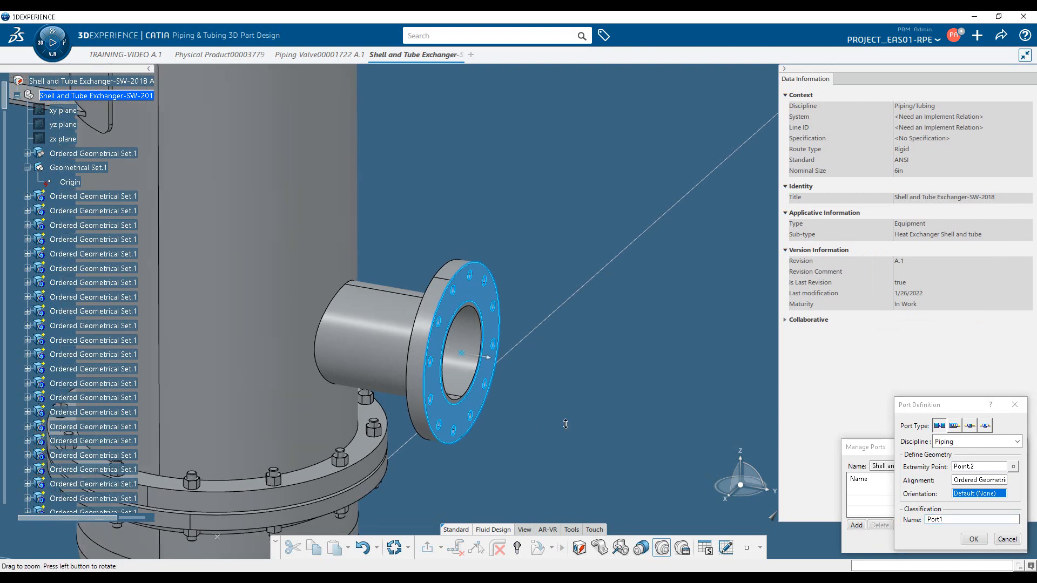
middle_click_drag(557, 414, 561, 489, "ctrl")
left_click(63, 110)
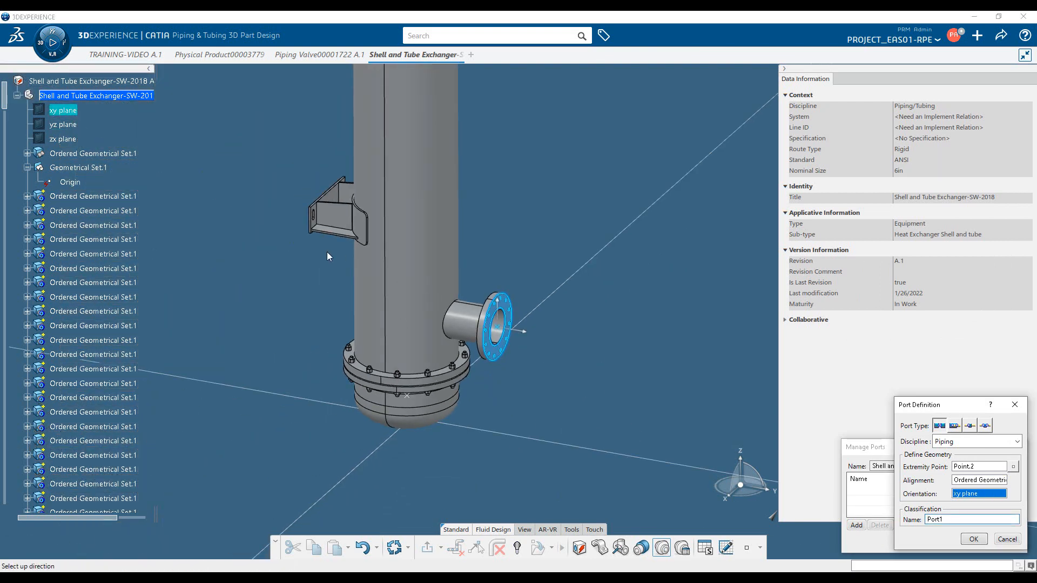
left_click(63, 124)
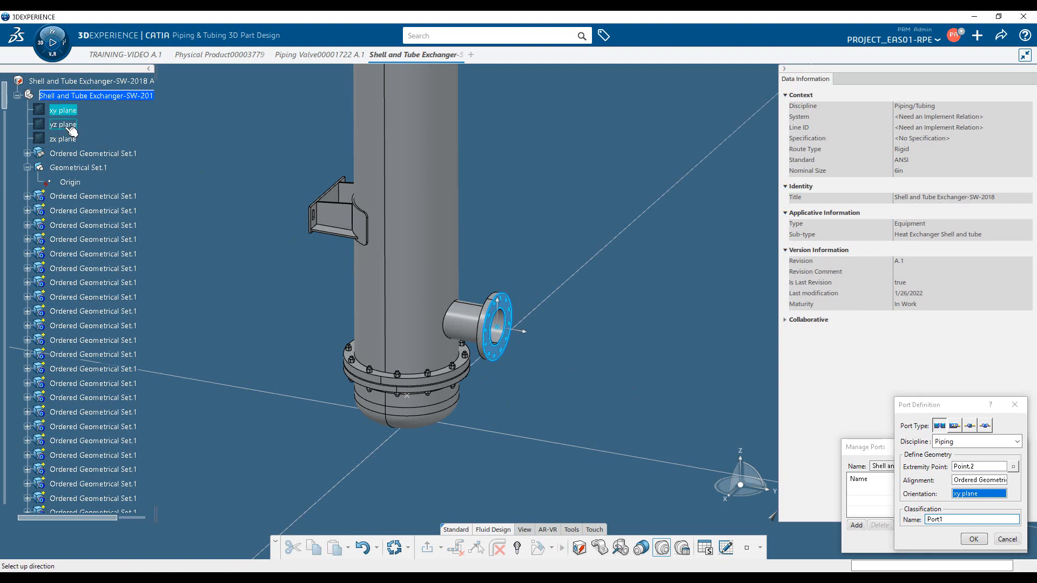
left_click(974, 539)
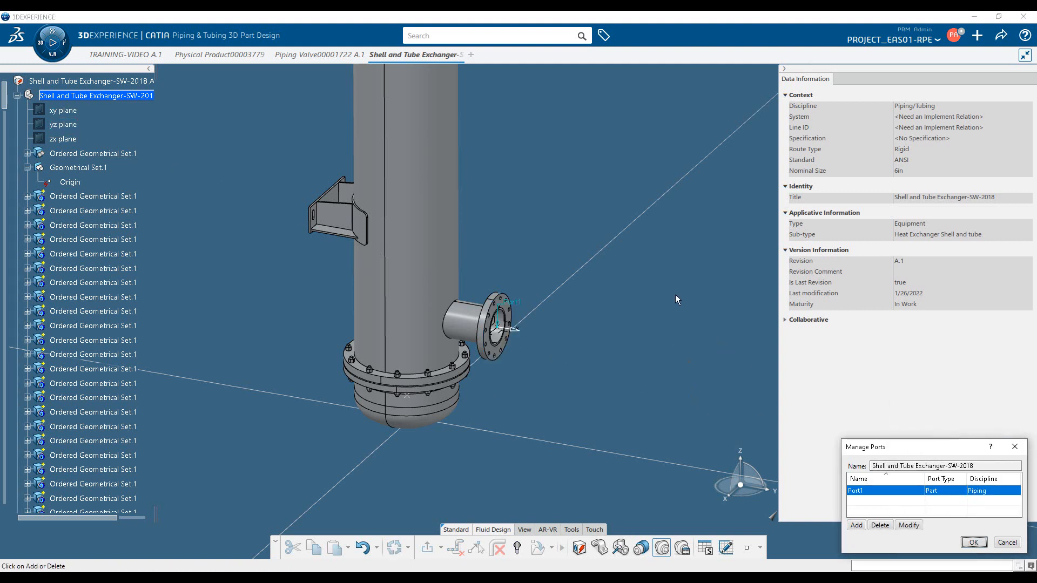
Add Port2 at the upper nozzle's bore center on the same side, aligned to its flange face with yz plane orientation, and finish port management
middle_click_drag(675, 295, 665, 359, "ctrl")
middle_click_drag(574, 284, 590, 366)
middle_click_drag(573, 249, 587, 374)
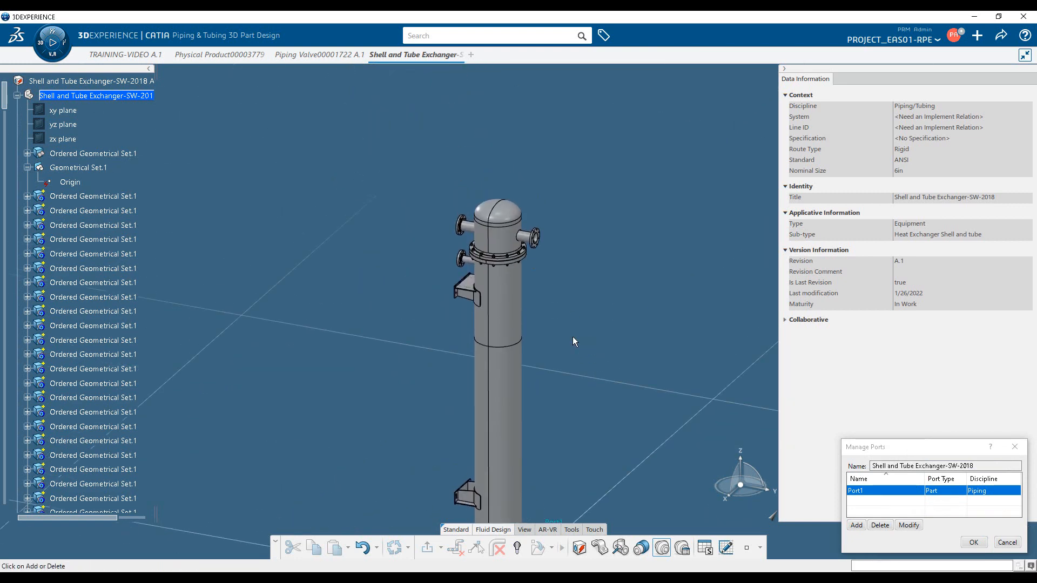
left_click(861, 524)
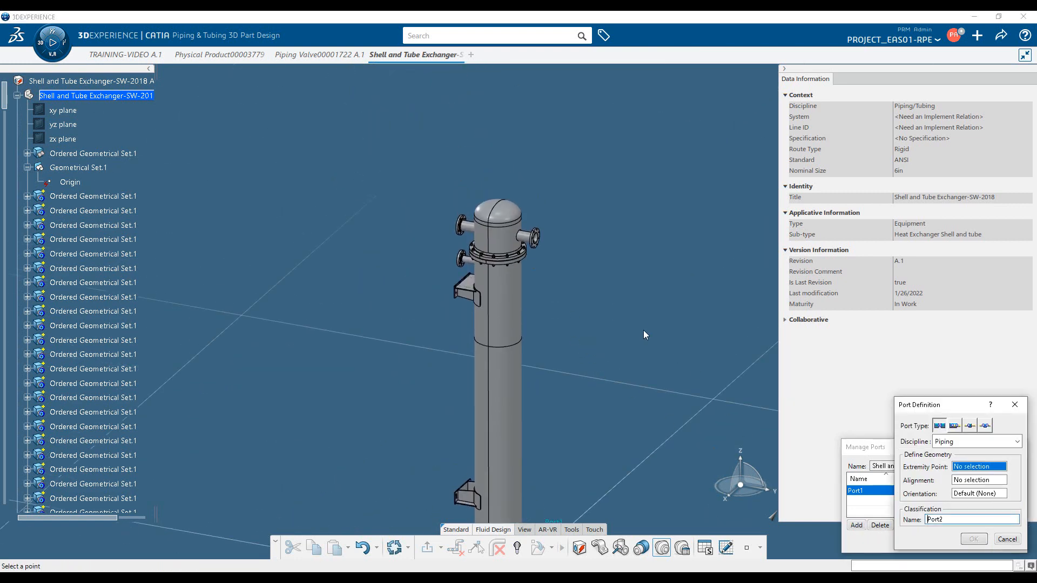
middle_click_drag(643, 330, 632, 219, "ctrl")
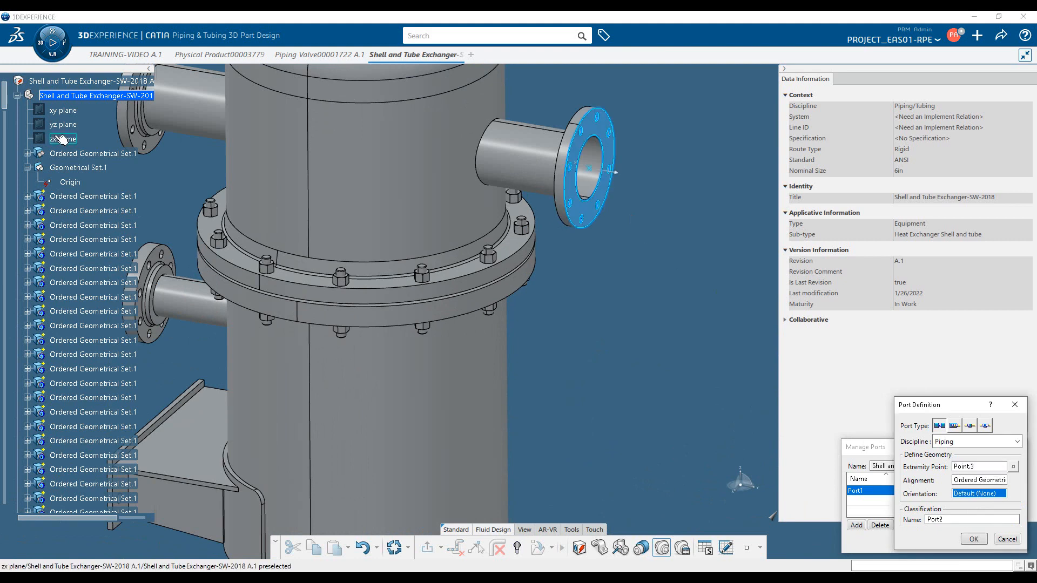
left_click(76, 124)
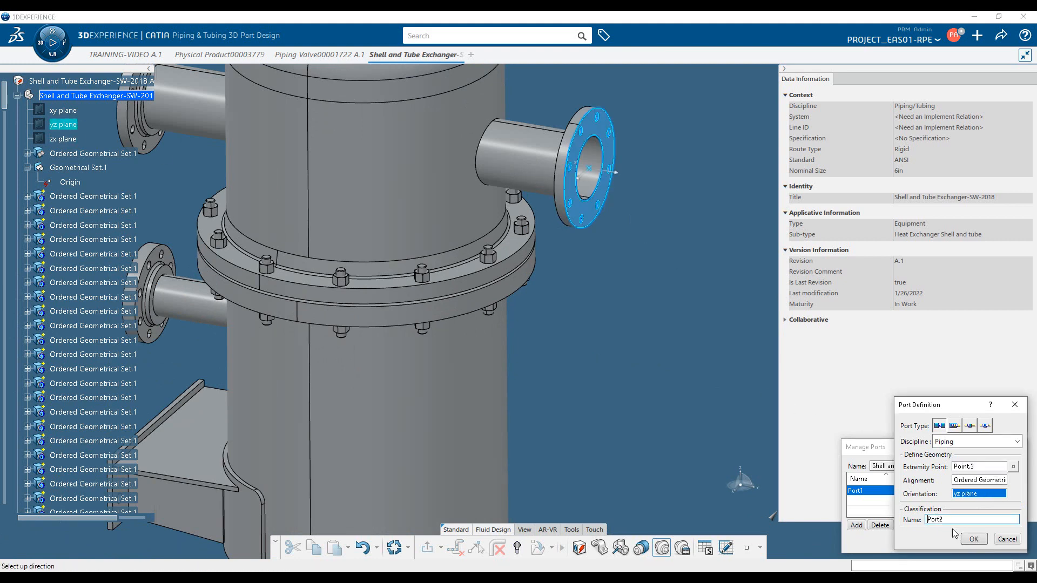
left_click(974, 540)
scroll(619, 396, "down", 5)
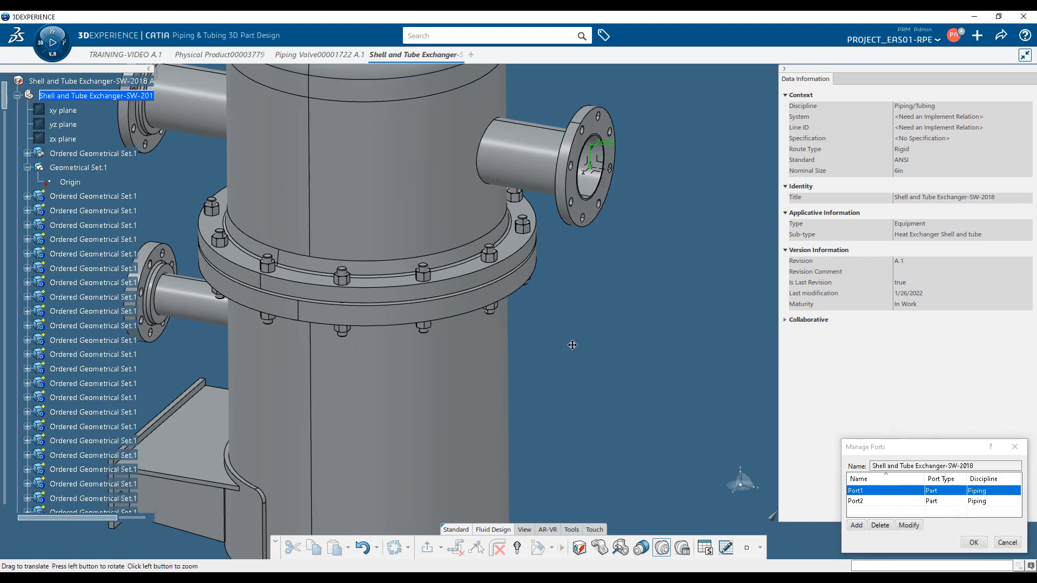
left_click(974, 543)
Hide the axis systems of Port2 and Port1 on the two exchanger nozzles
scroll(458, 419, "down", 3)
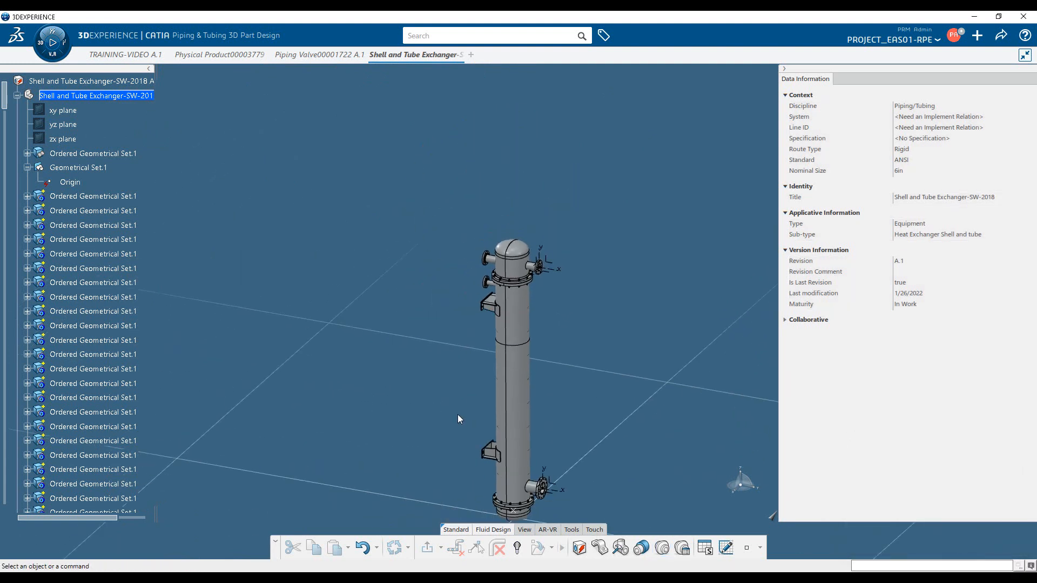
middle_click(532, 377)
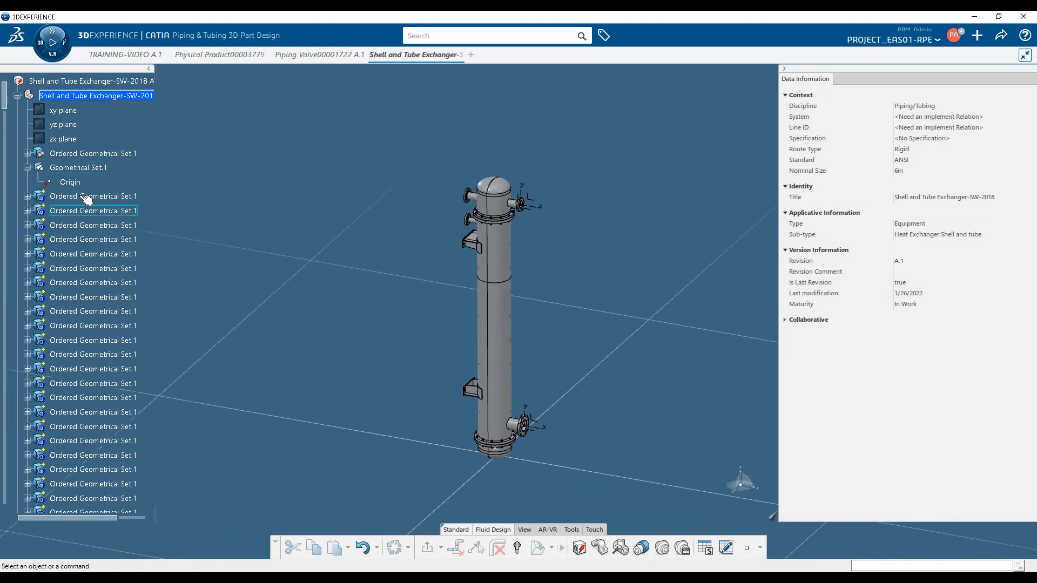
right_click(530, 206)
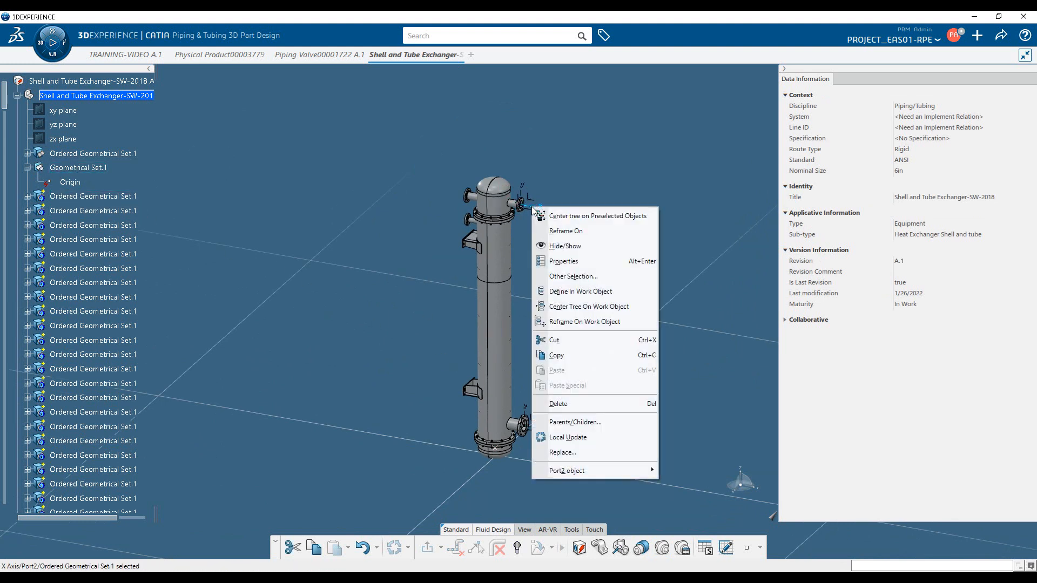
left_click(585, 246)
right_click(544, 430)
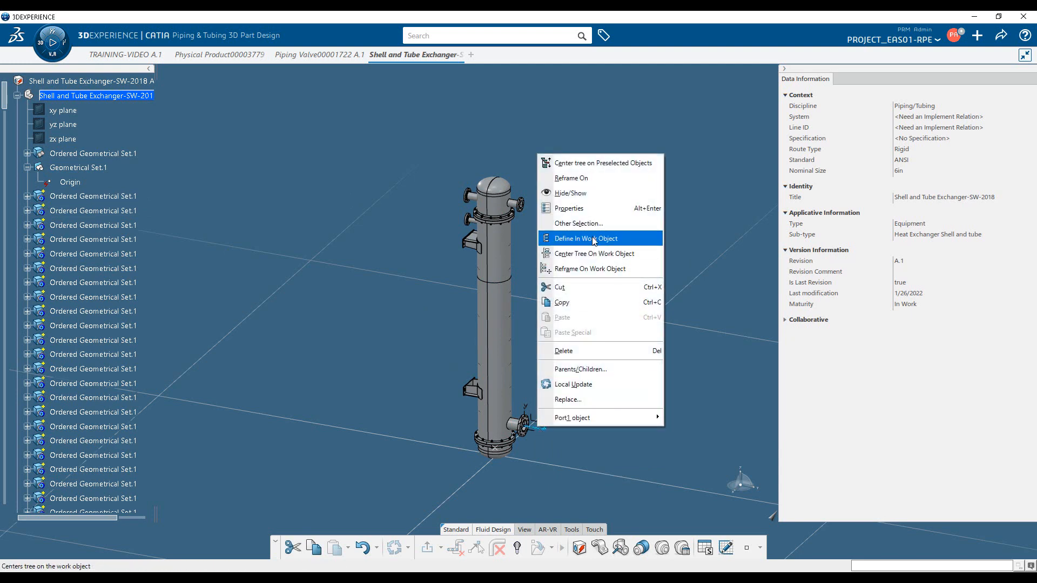
left_click(595, 193)
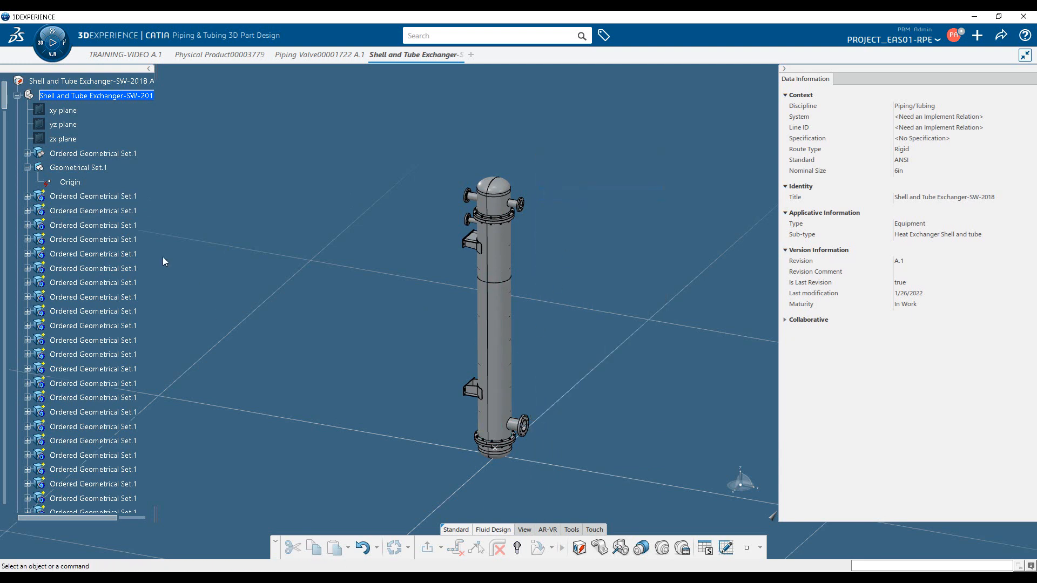
Activate the exchanger's root product and check its two nozzle ports using the port selection option
double_click(90, 81)
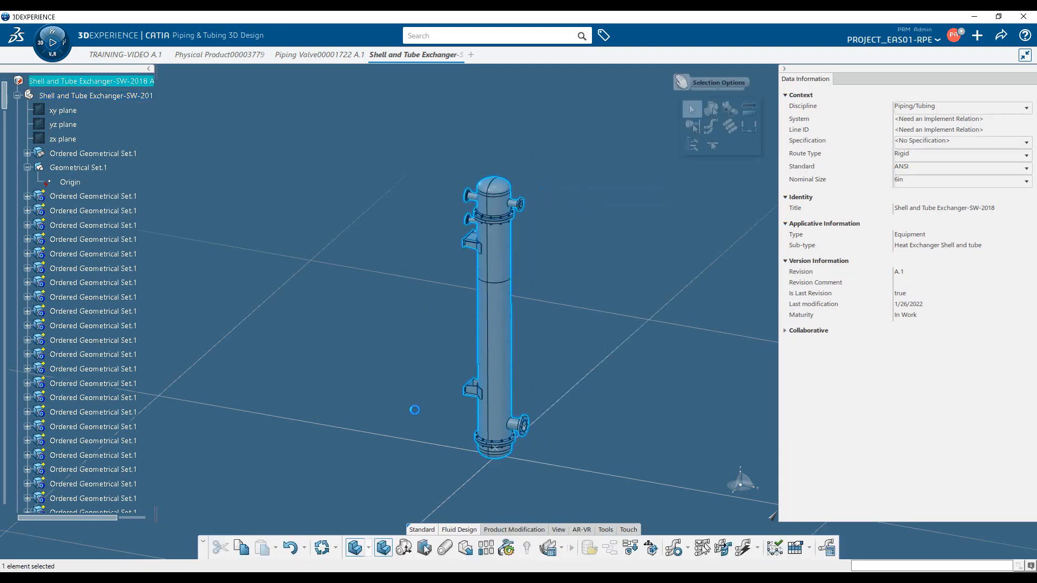
left_click(711, 112)
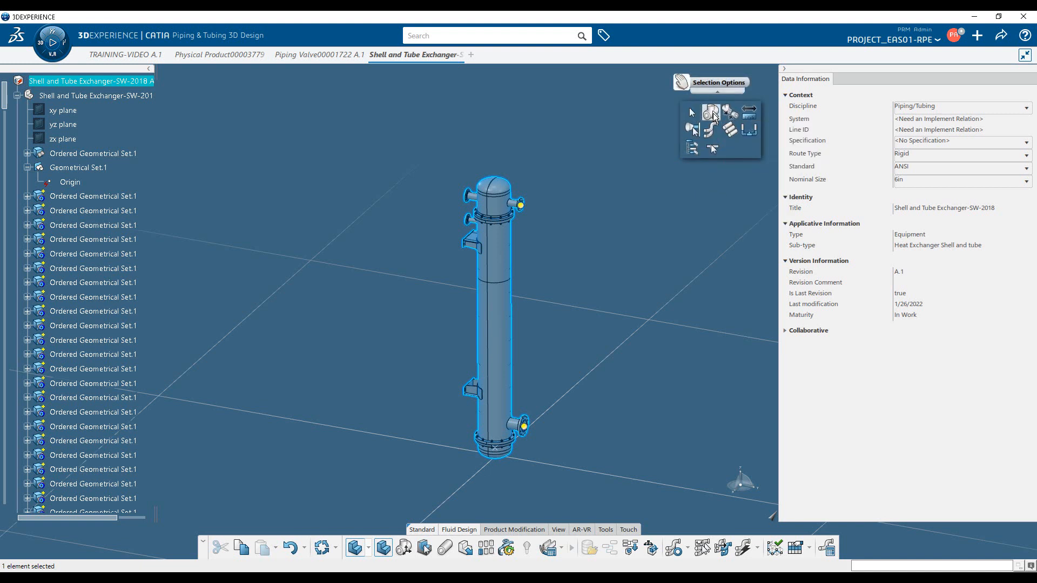
left_click(522, 205)
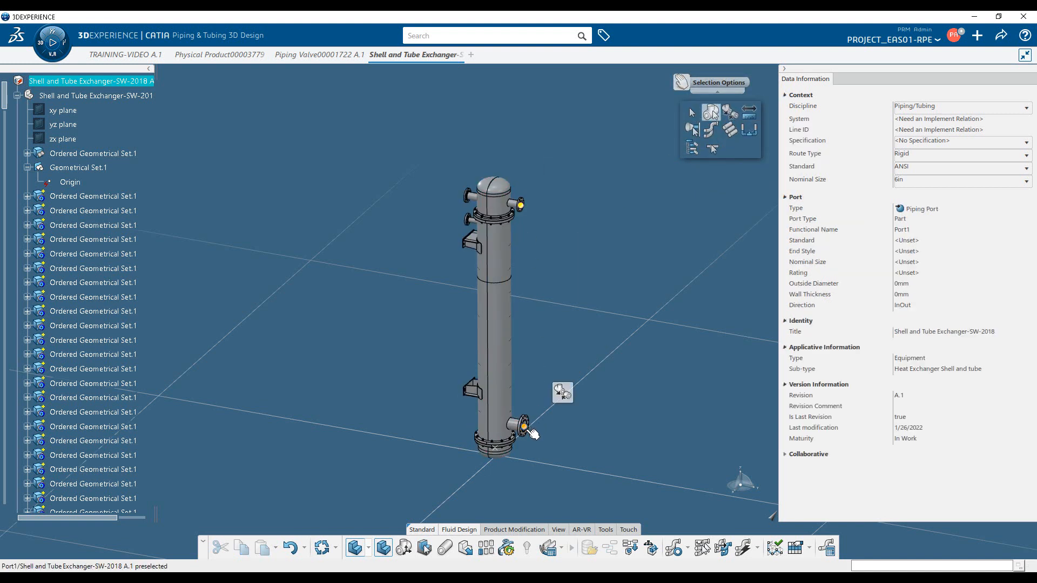
left_click(635, 363)
Copy the exchanger's root product and paste it under the TRAINING-VIDEO A.1 root product
right_click(130, 84)
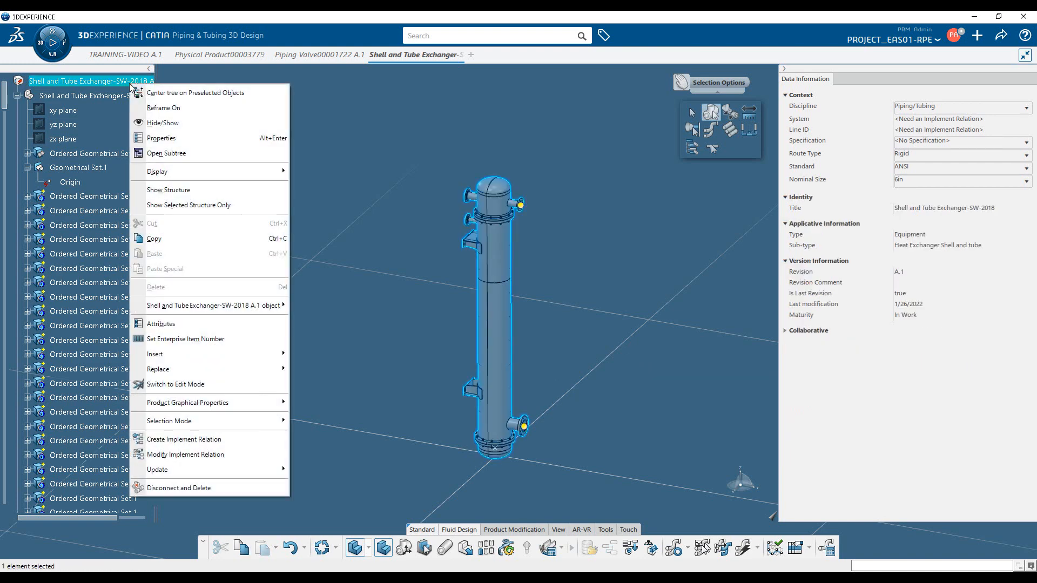
left_click(185, 239)
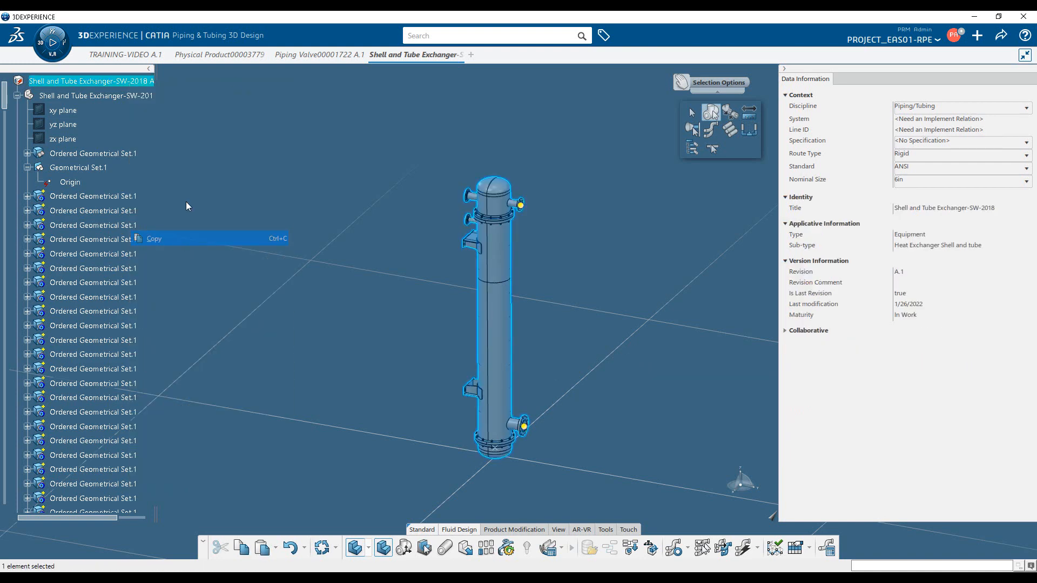
left_click(140, 54)
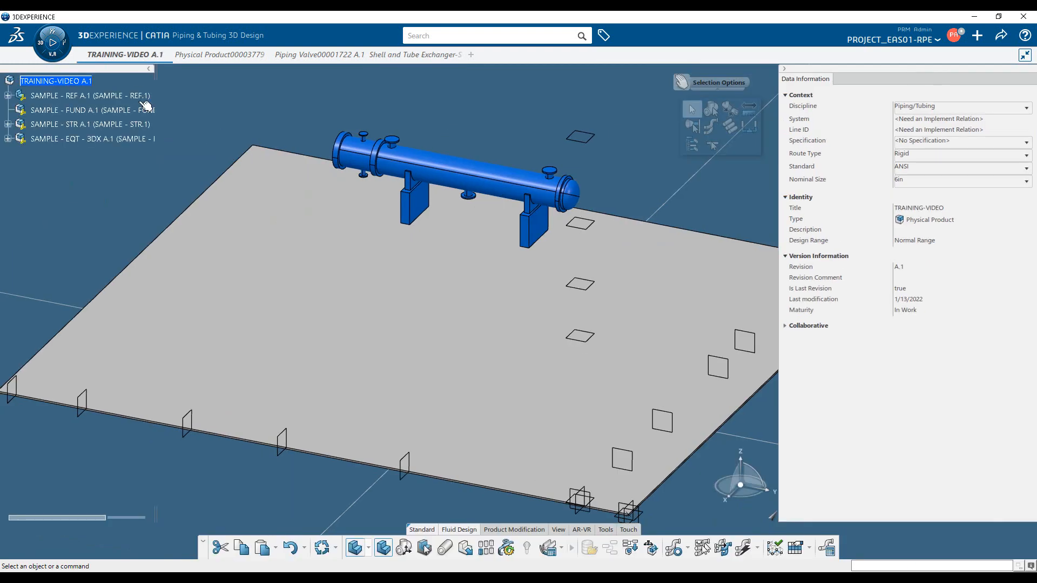
right_click(74, 82)
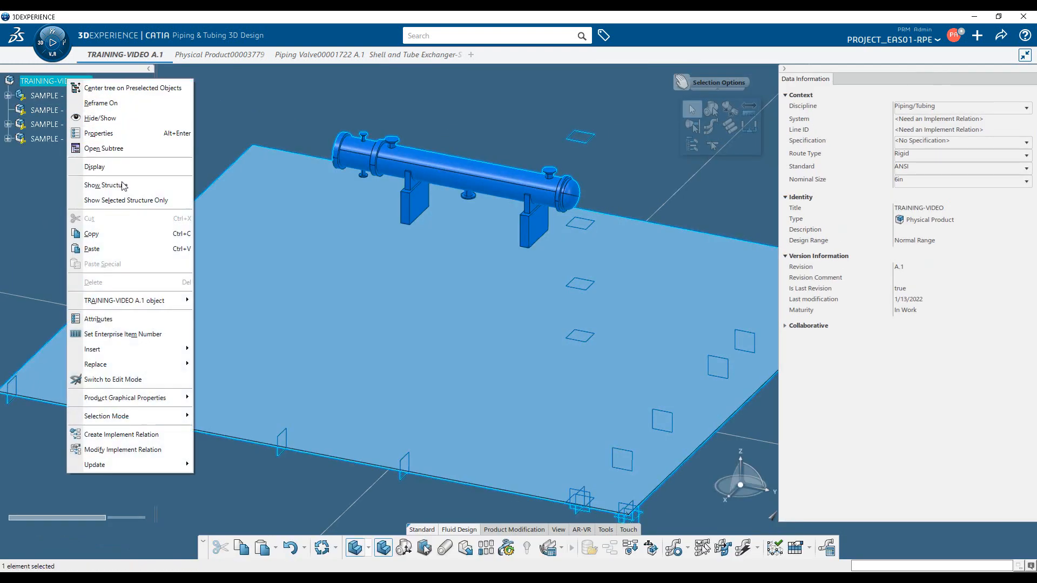
left_click(124, 249)
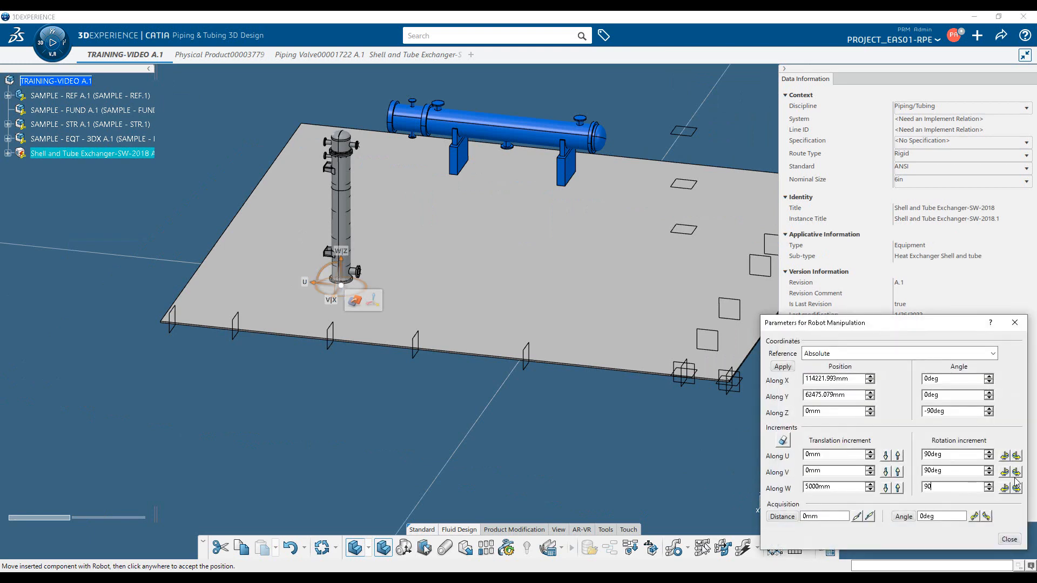
Lay the inserted exchanger horizontal with 90deg rotation increments along V, reaching 90deg along Y, and place it at 1018.256mm along Z
left_click(1004, 472)
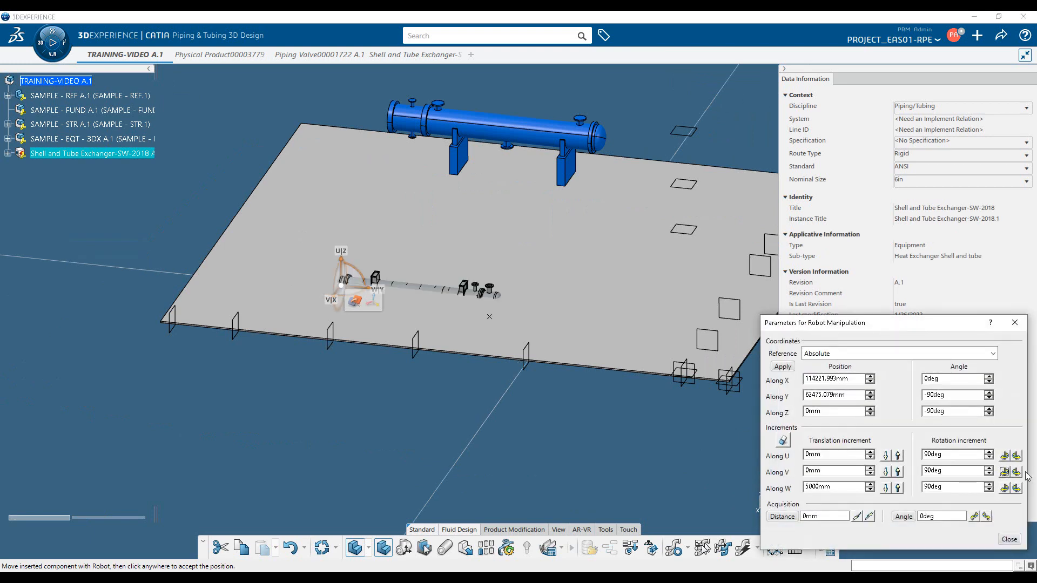
left_click(1017, 472)
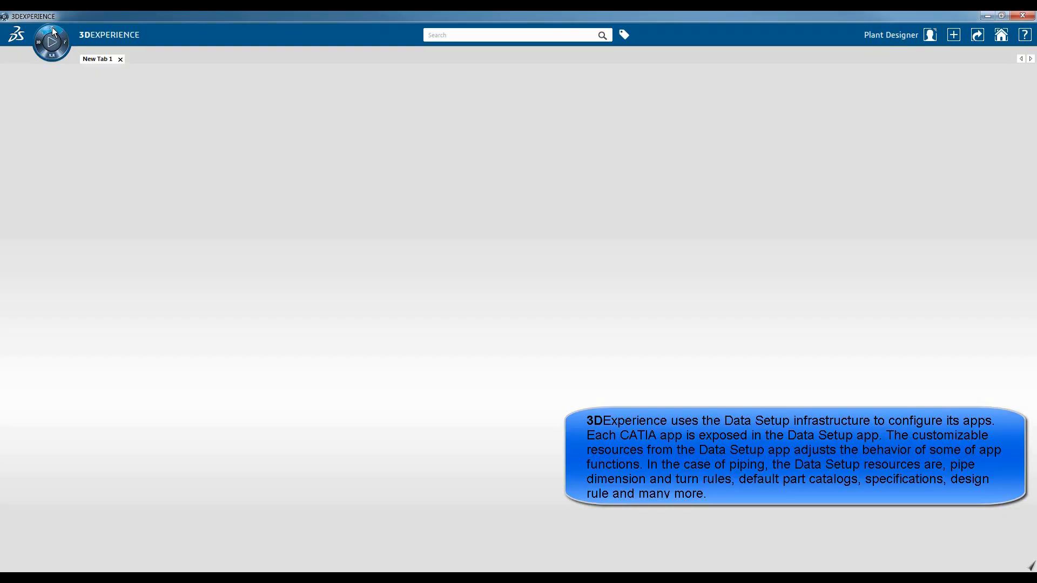
left_click(52, 27)
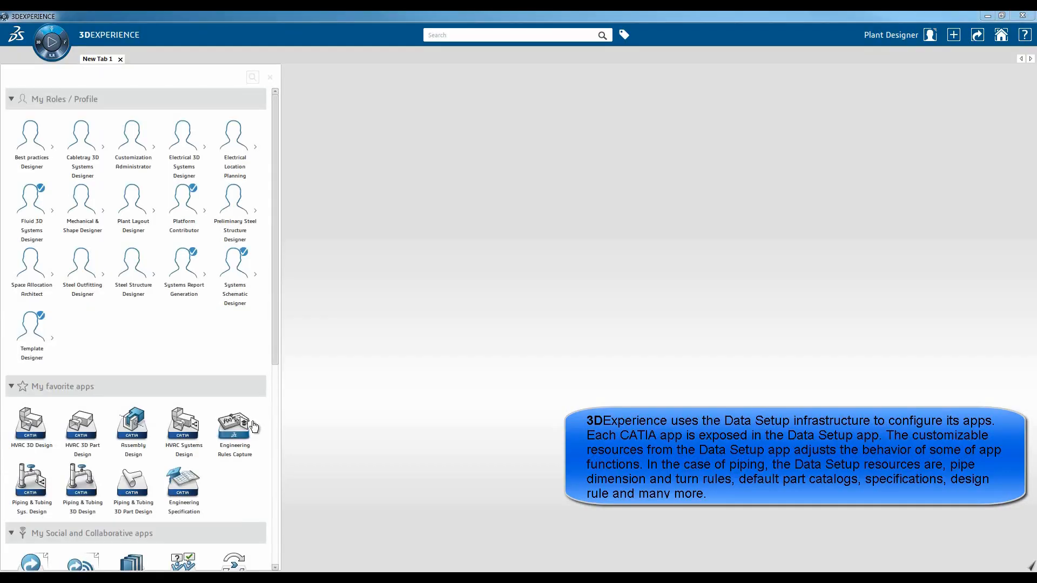
Open the Data Setup app and filter the resource tables by "Pi"
scroll(218, 492, "down", 5)
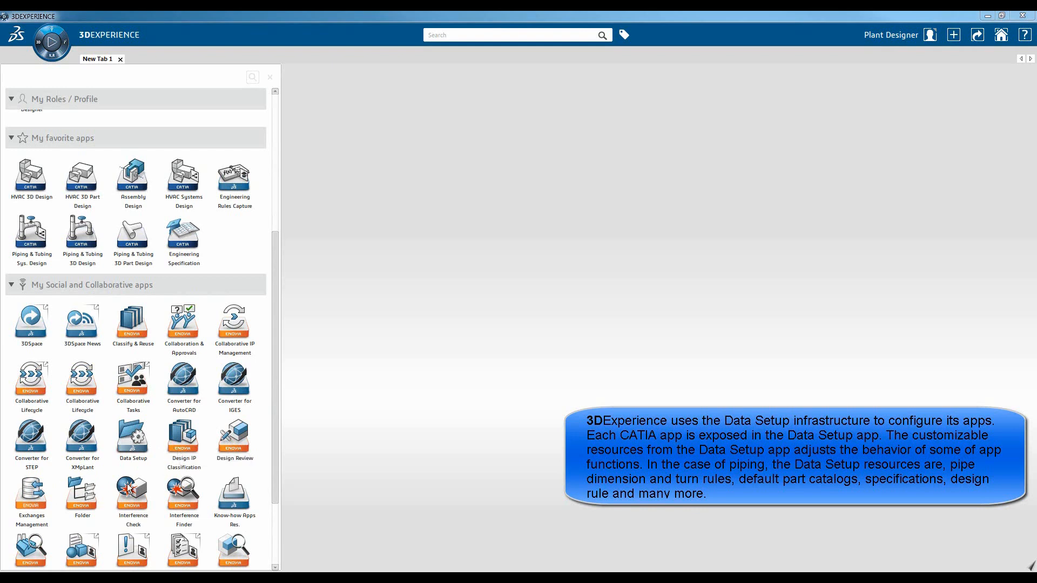
scroll(72, 523, "down", 1)
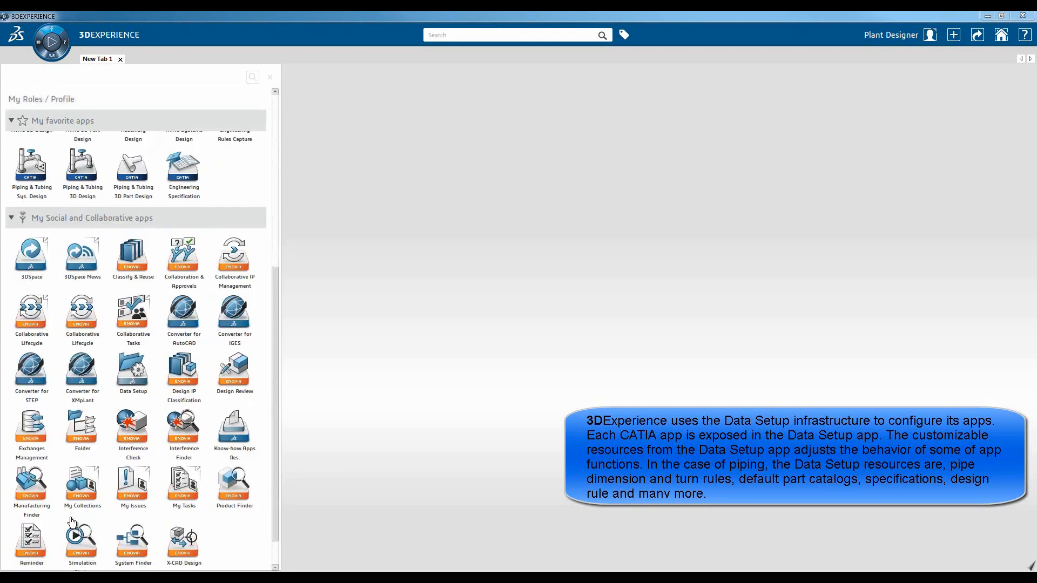
left_click(128, 369)
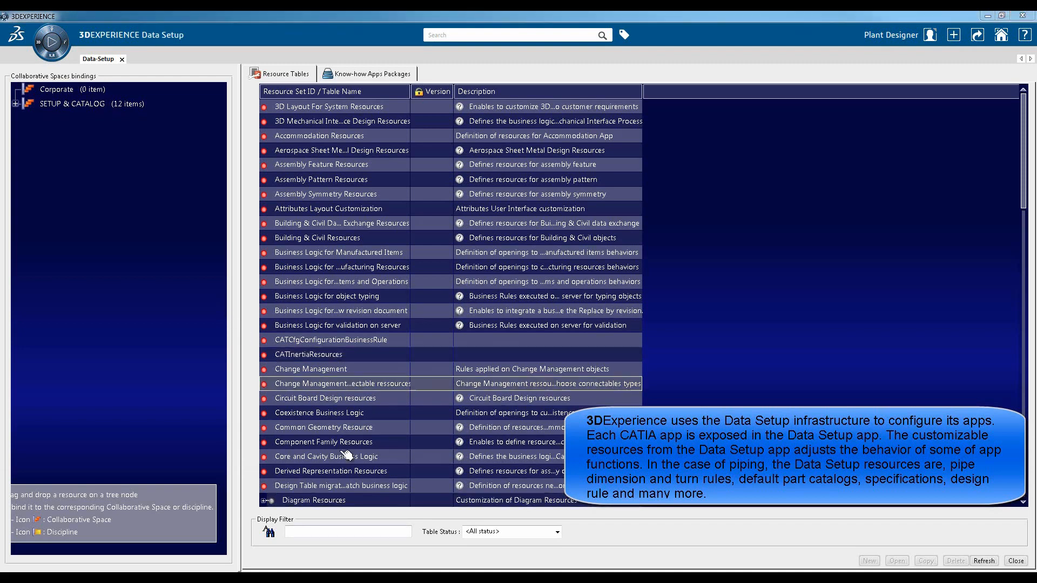
left_click(345, 532)
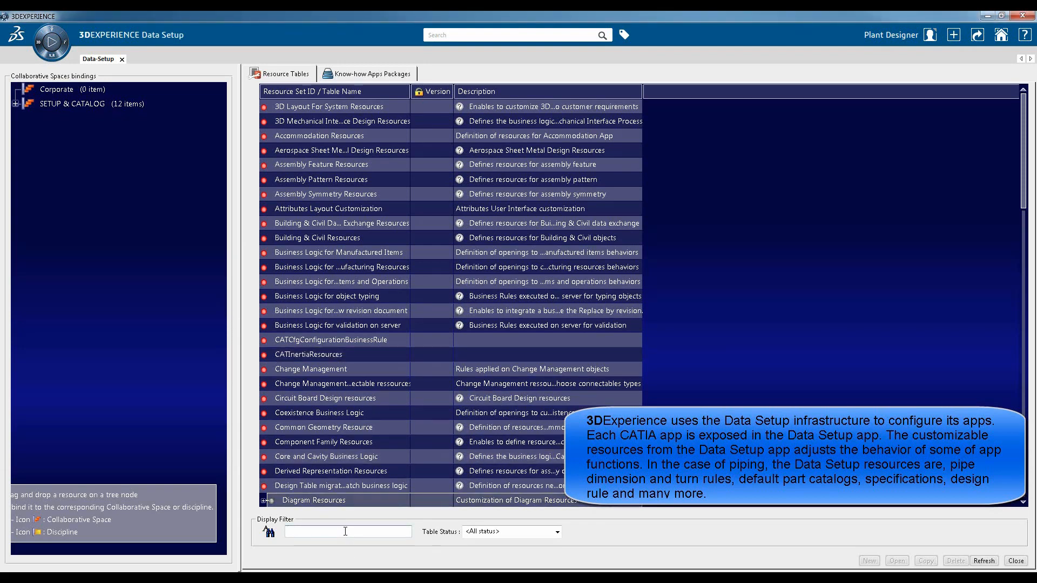
type("Piping Diagram Resources")
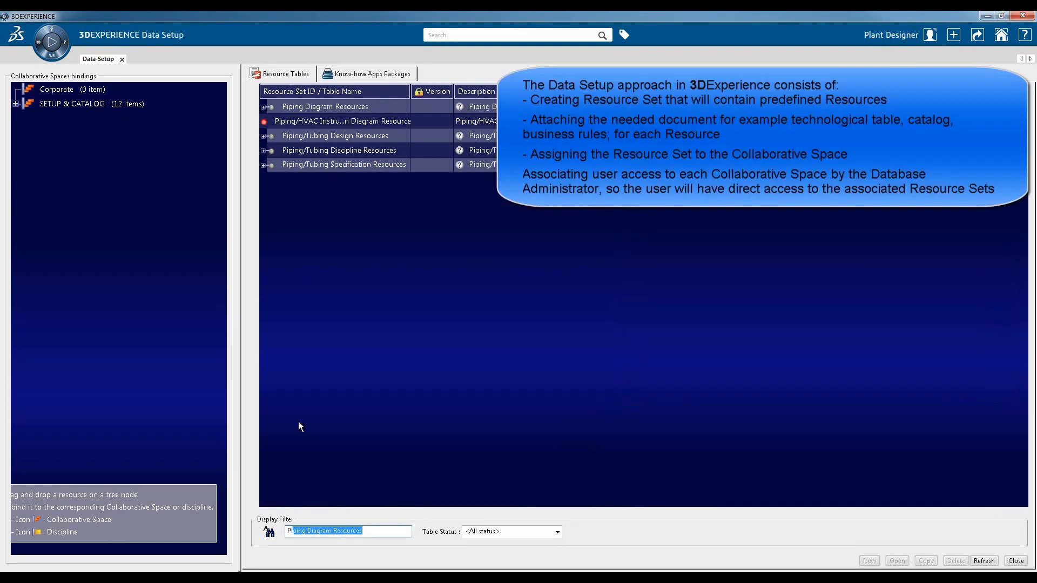
Create a new resource set titled PipingSpec Training under Piping/Tubing Specification Resources
left_click(263, 166)
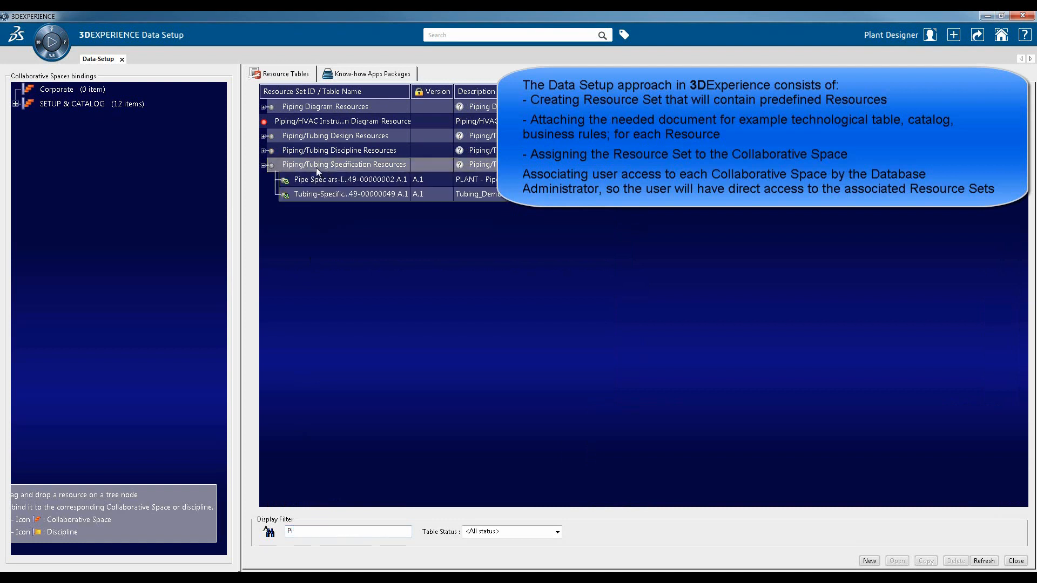
right_click(317, 168)
left_click(342, 176)
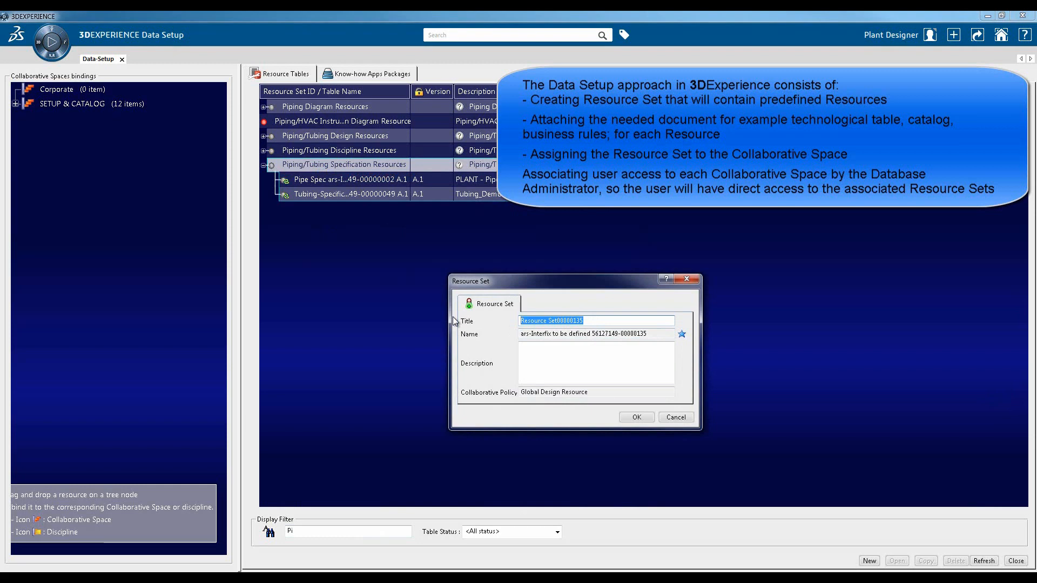
type("PipingSpec Training")
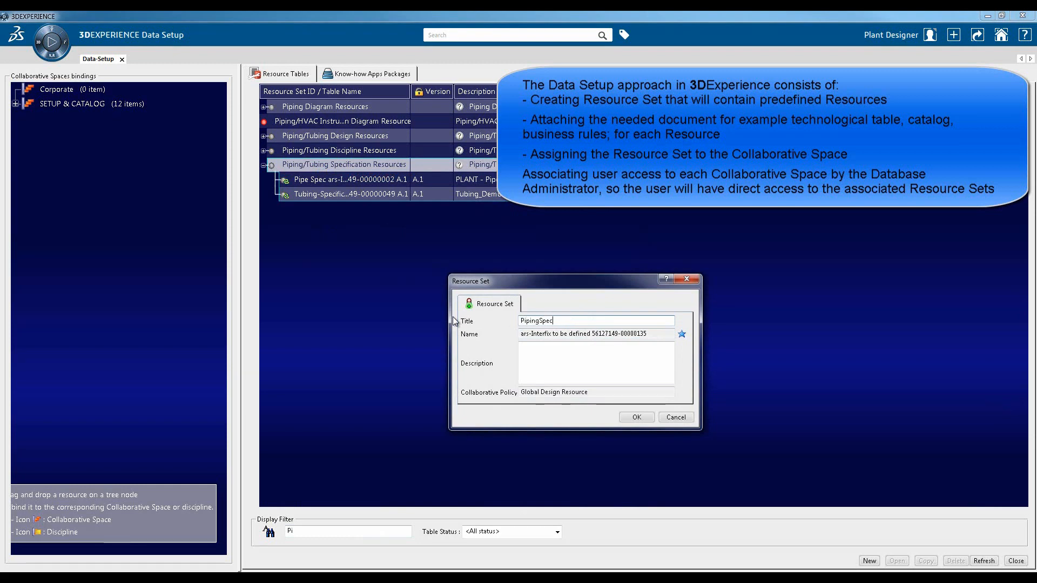
left_click(637, 417)
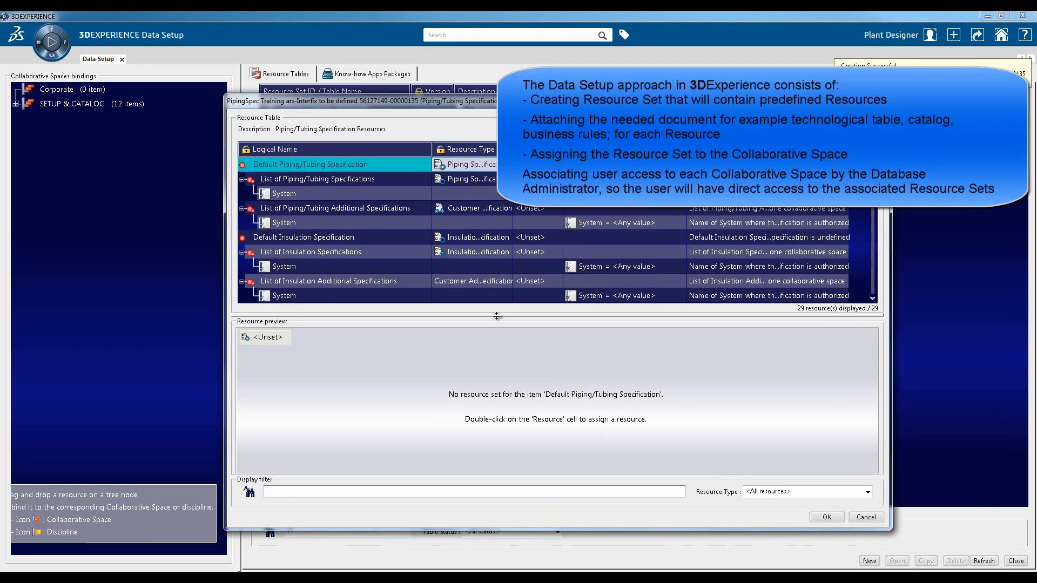
Examine the resource list of the PipingSpec Training set, including the Material entry and resource types, and close it without assigning anything
left_click_drag(497, 316, 497, 425)
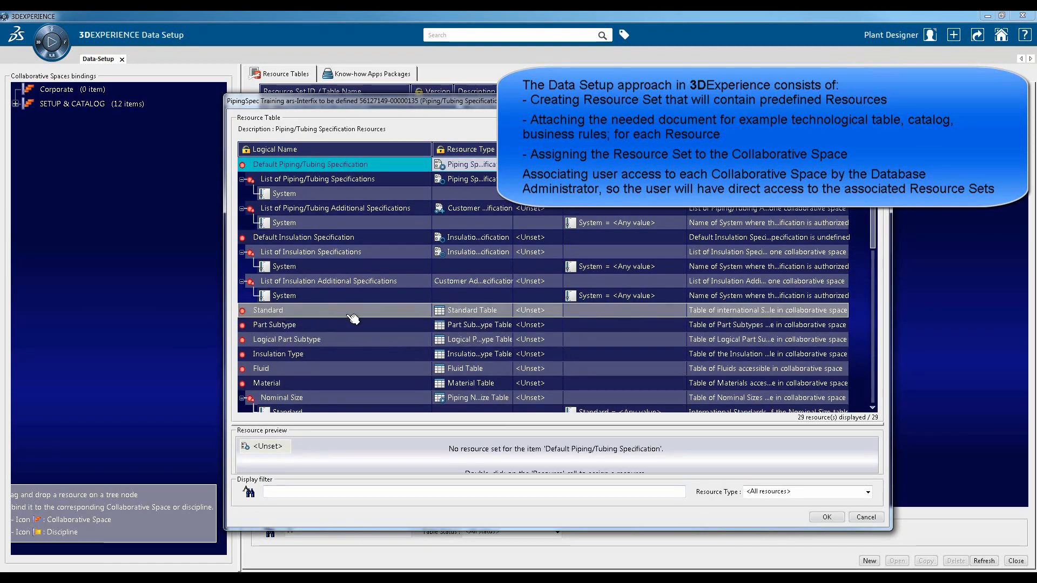
left_click(301, 384)
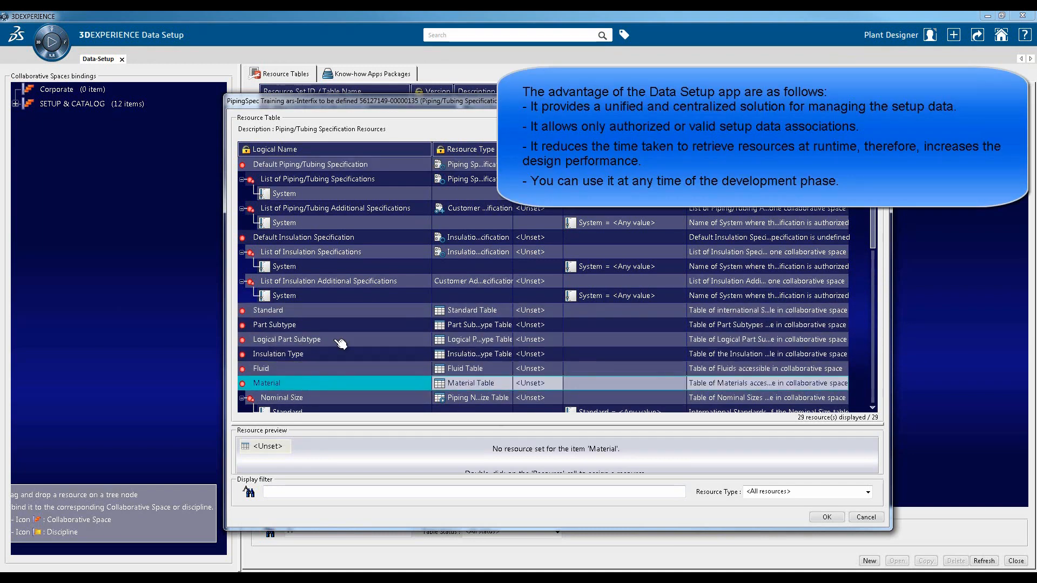
left_click_drag(513, 149, 560, 149)
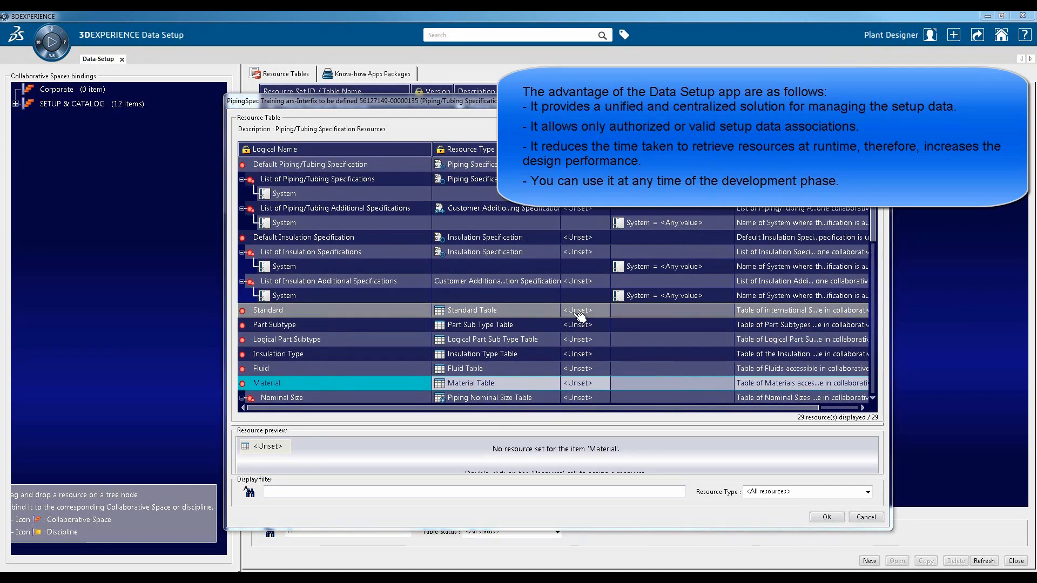
left_click(867, 517)
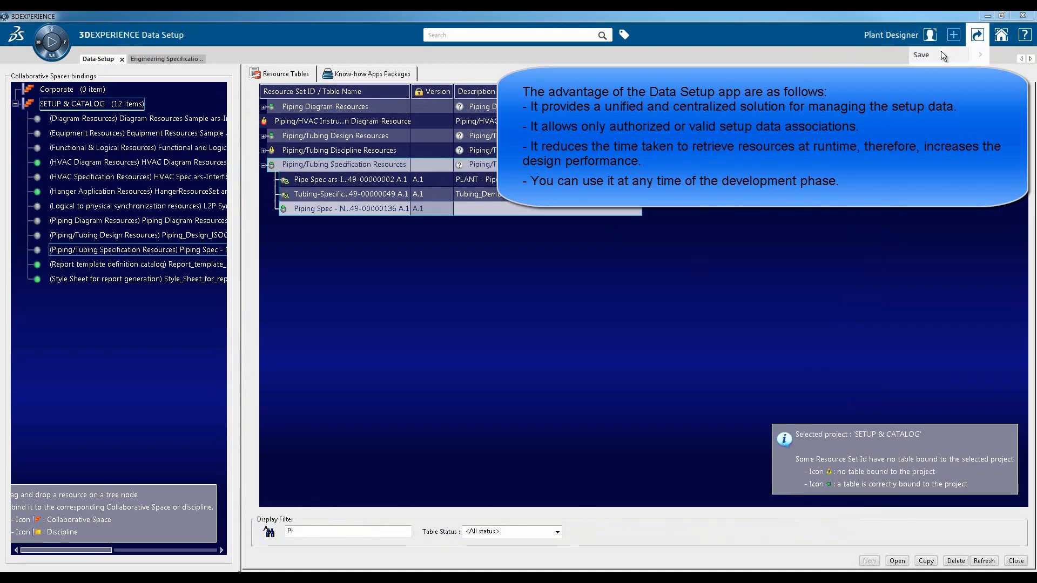
Save the setup data and review the standard, fluid, ANSI rating and ANSI nominal size tables of the Reference Table Set
left_click(934, 54)
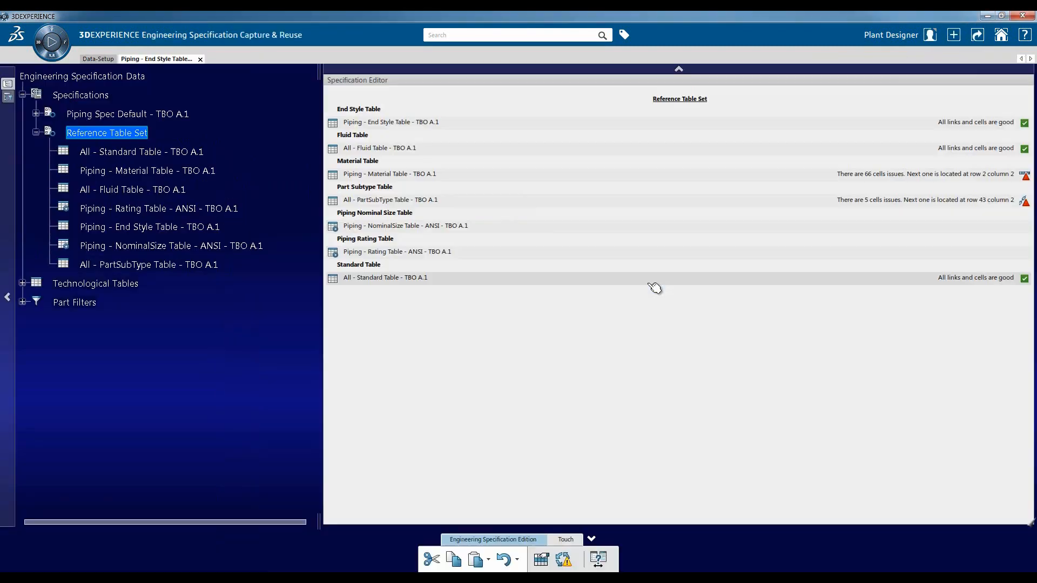
key("Down")
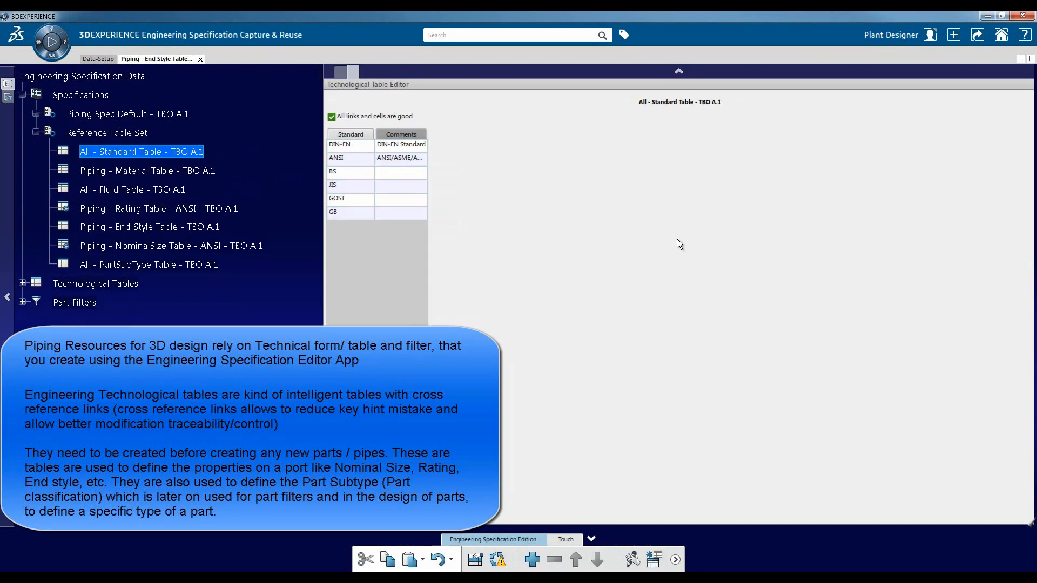
left_click(93, 190)
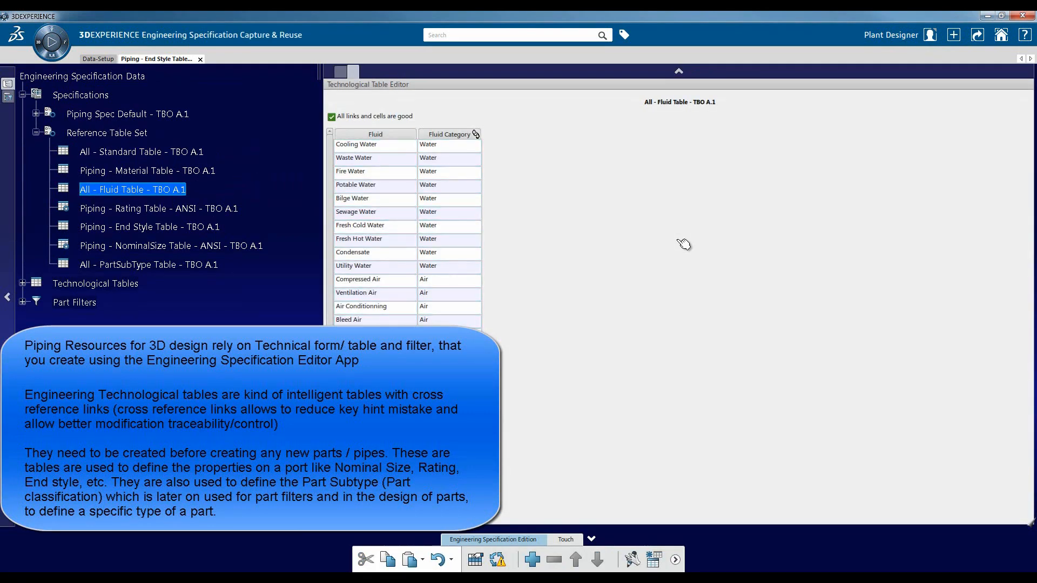
left_click(158, 208)
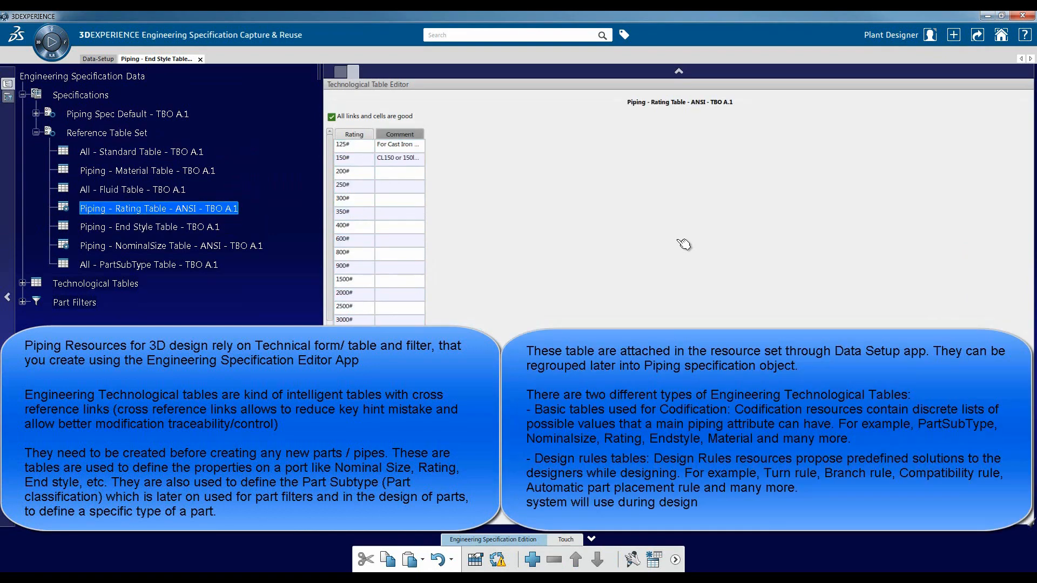
left_click(171, 246)
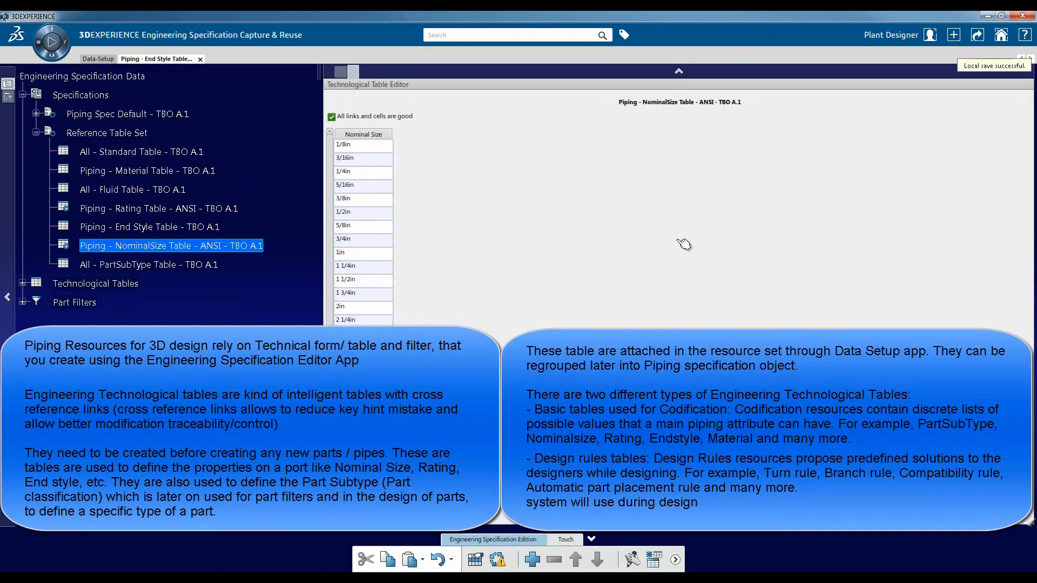
Create a new Piping Nominal Size Table from the Piping Physical Engineering Specifications types
right_click(122, 133)
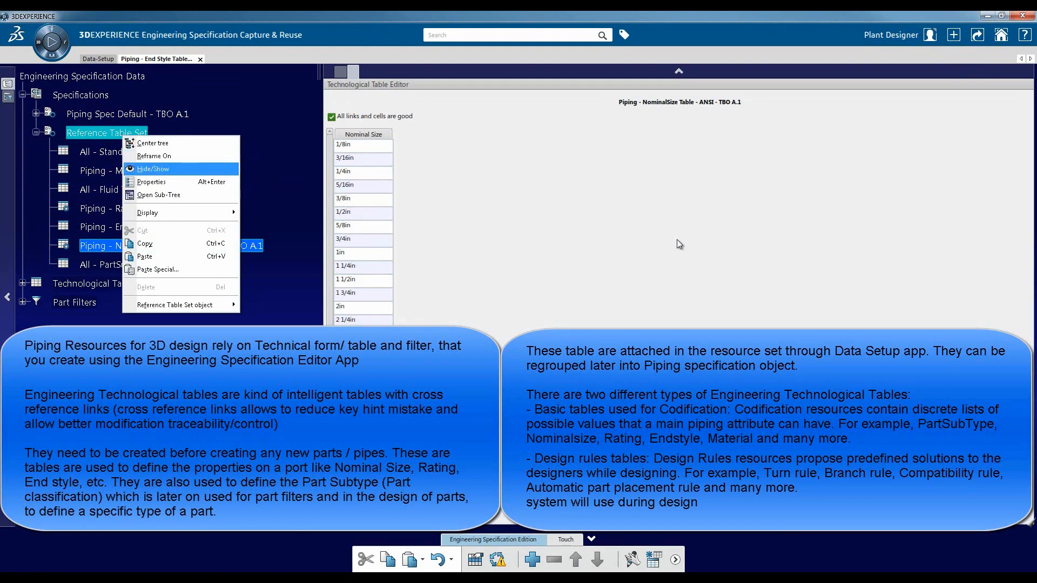
left_click(677, 239)
left_click(954, 35)
left_click(913, 54)
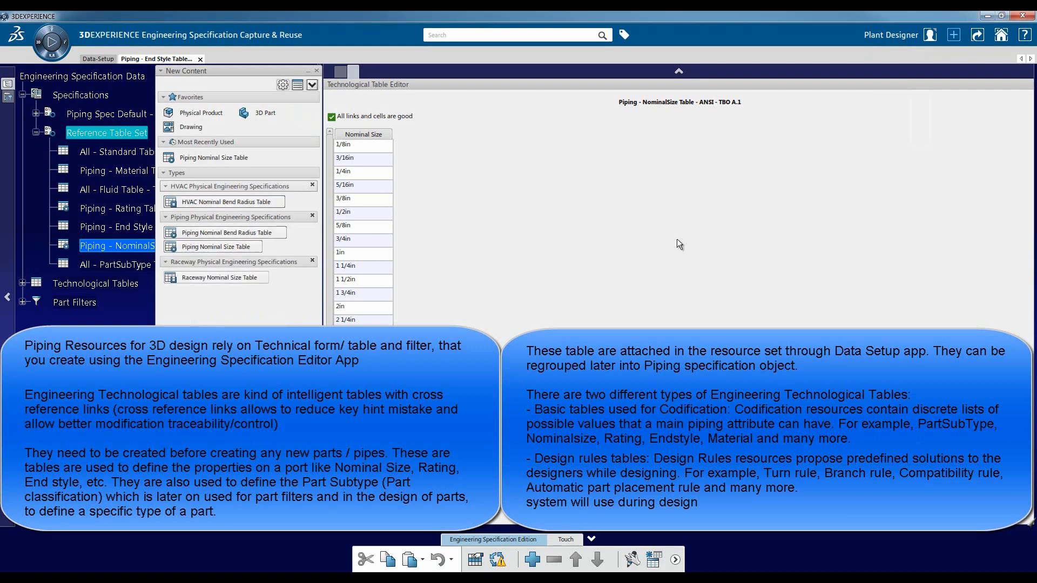
left_click(230, 246)
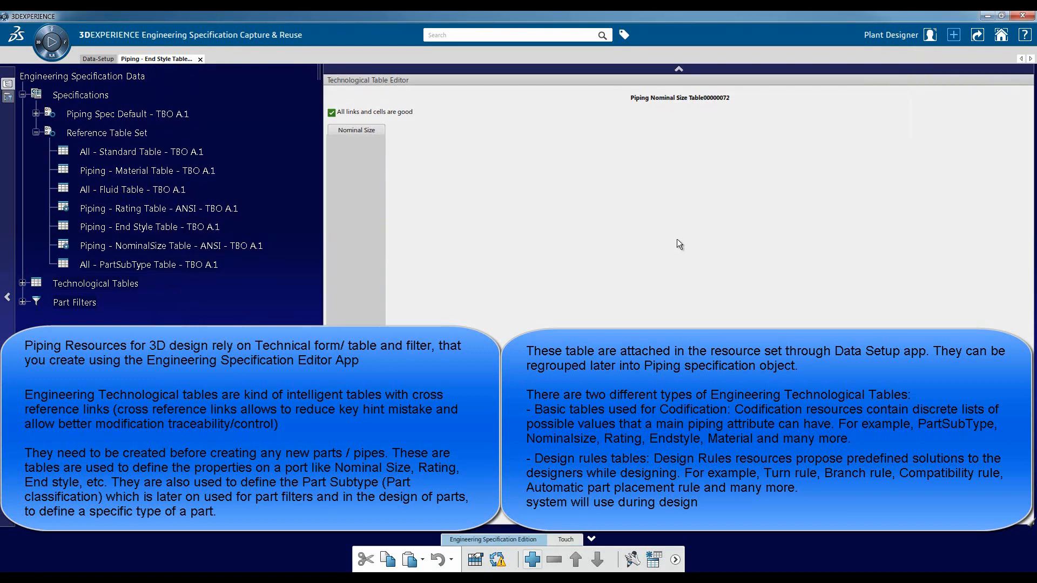
Add three rows to the new nominal size table and open the first Nominal Size cell for editing
left_click(532, 559)
left_click(532, 560)
left_click(532, 559)
double_click(357, 142)
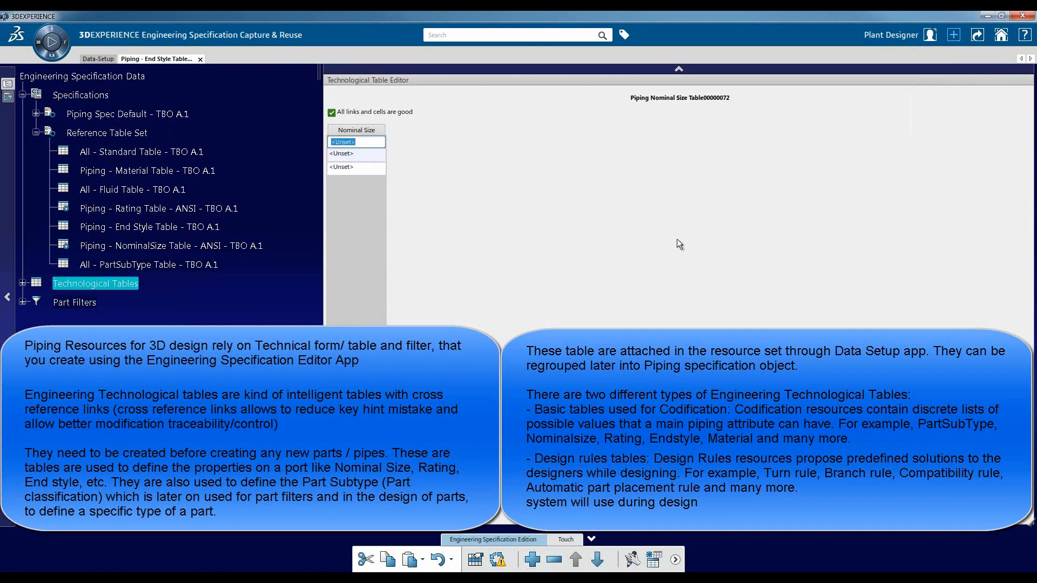